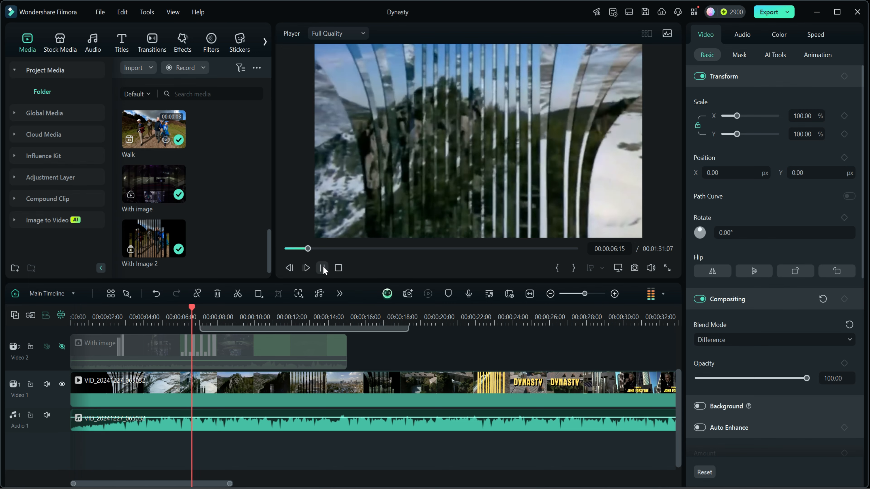
- Review the original Dynasty footage by scrubbing through the title scene and on to about 34 seconds
left_click(323, 267)
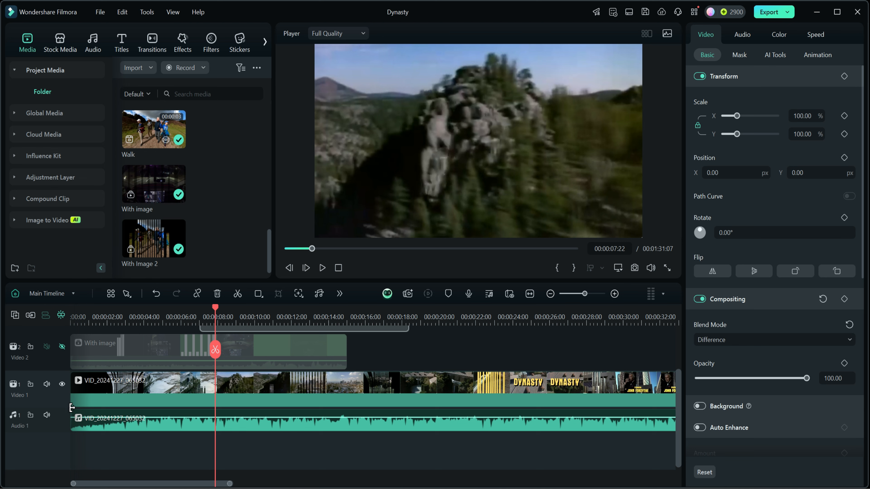
left_click_drag(216, 308, 505, 347)
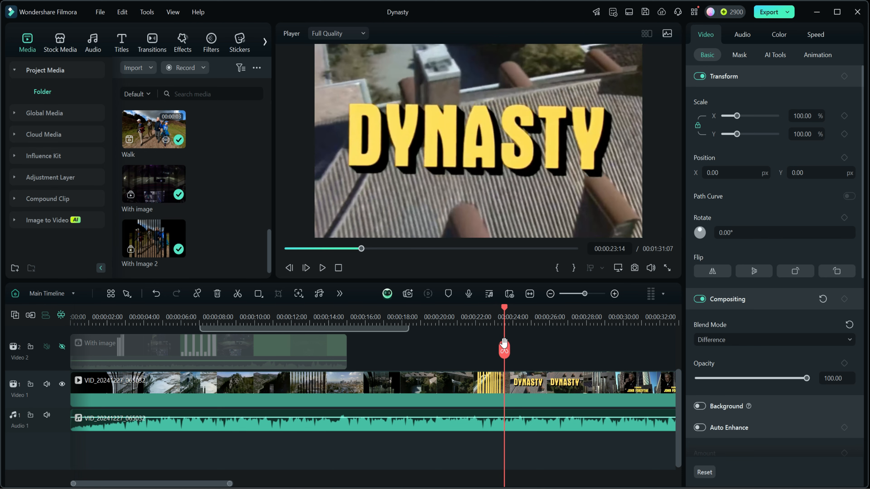
left_click_drag(554, 322, 501, 320)
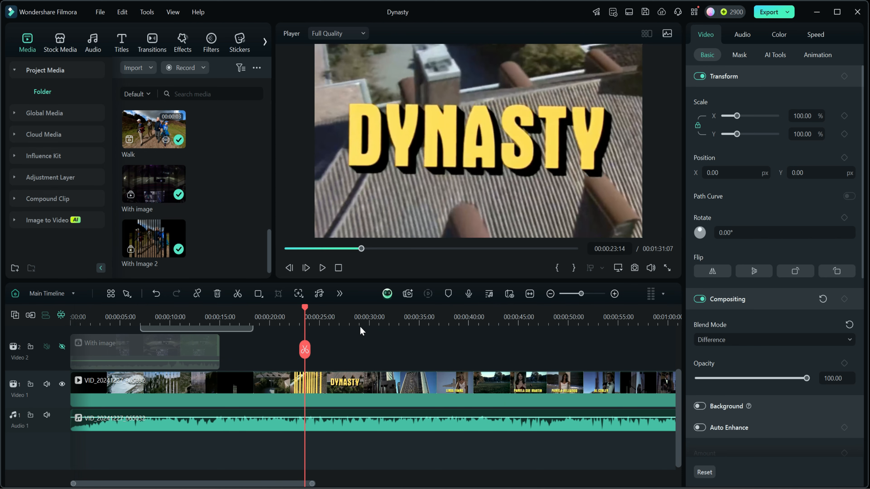
left_click_drag(304, 308, 410, 324)
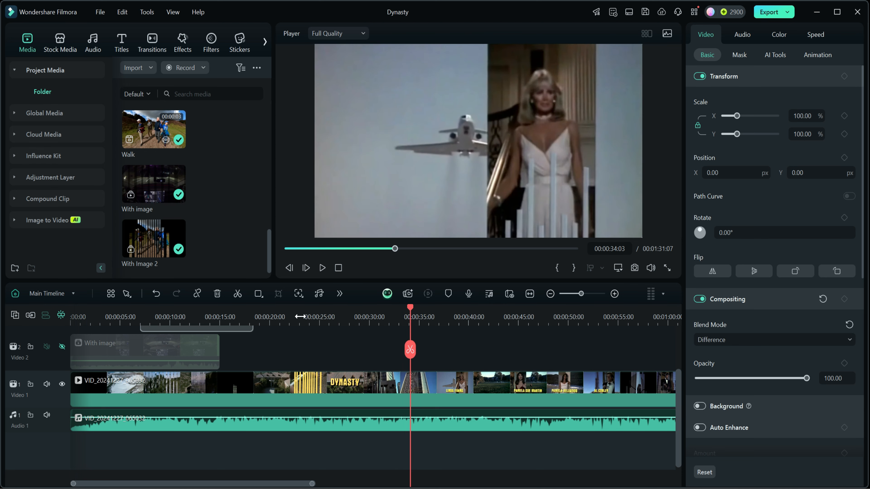
left_click(338, 267)
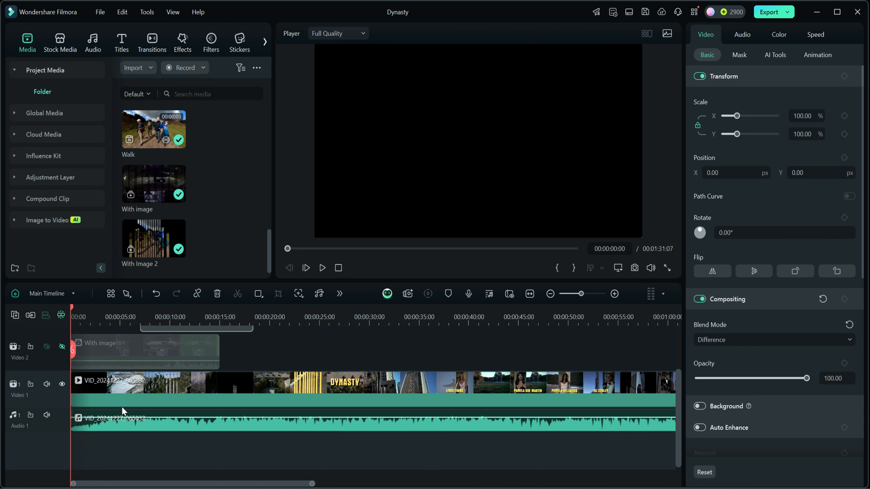
- Hide the Video 1 track, show the Video 2 and Video 3 tracks, and preview their transition clips
left_click(62, 384)
scroll(63, 387, "up", 2)
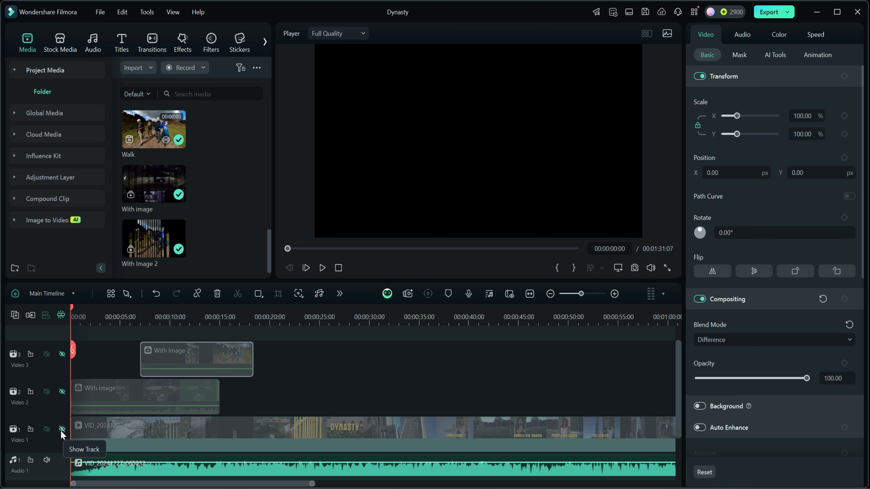
left_click(62, 391)
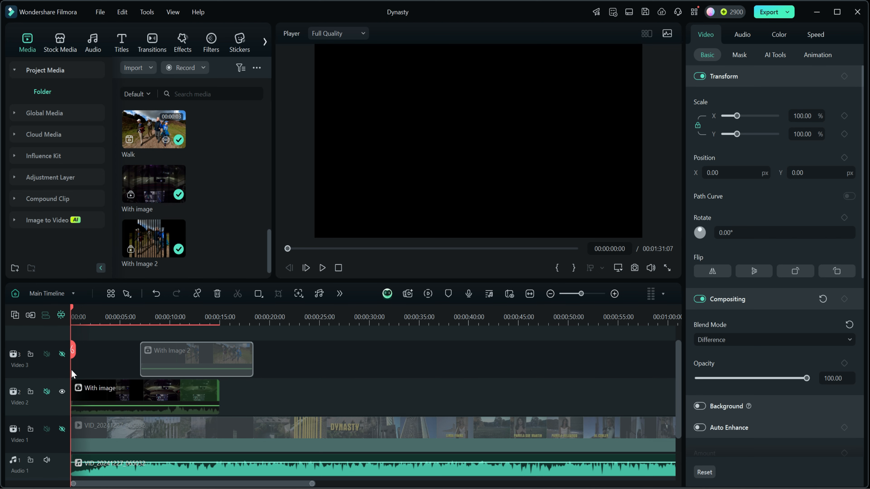
left_click(62, 354)
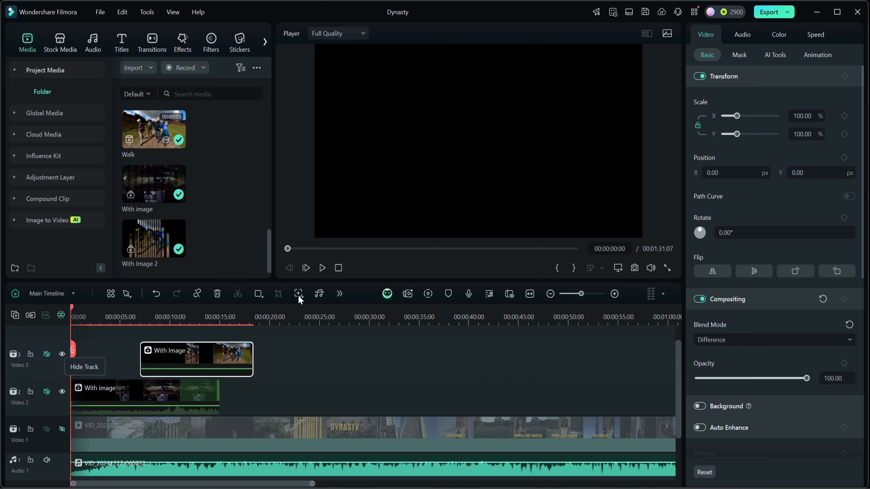
left_click(323, 268)
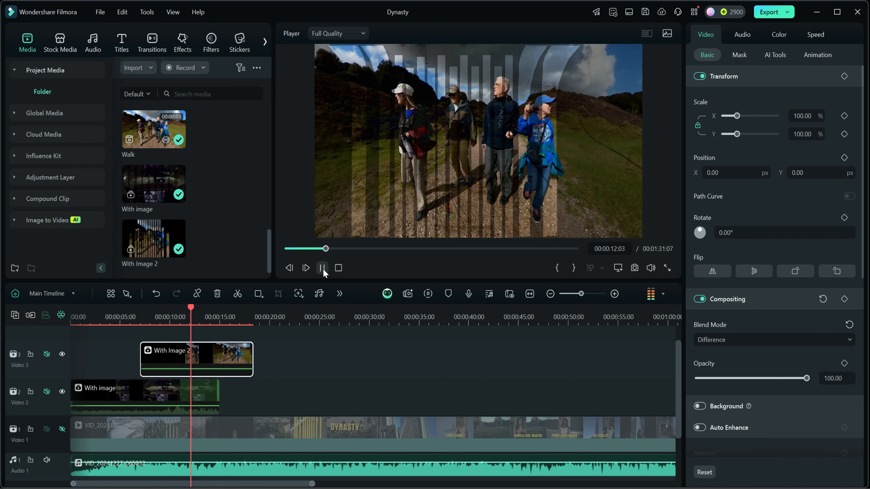
left_click(322, 267)
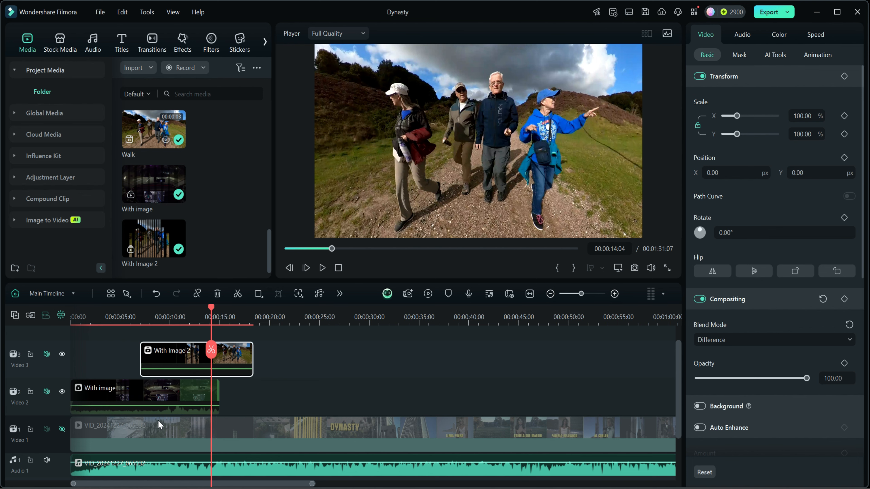
- Mute the Audio 1 track and return the playhead to the start of the timeline
scroll(84, 431, "down", 3)
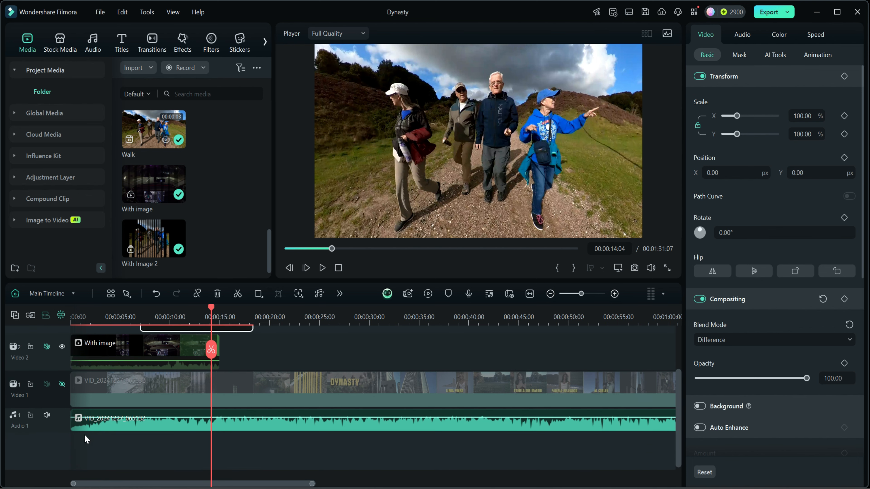
left_click(47, 416)
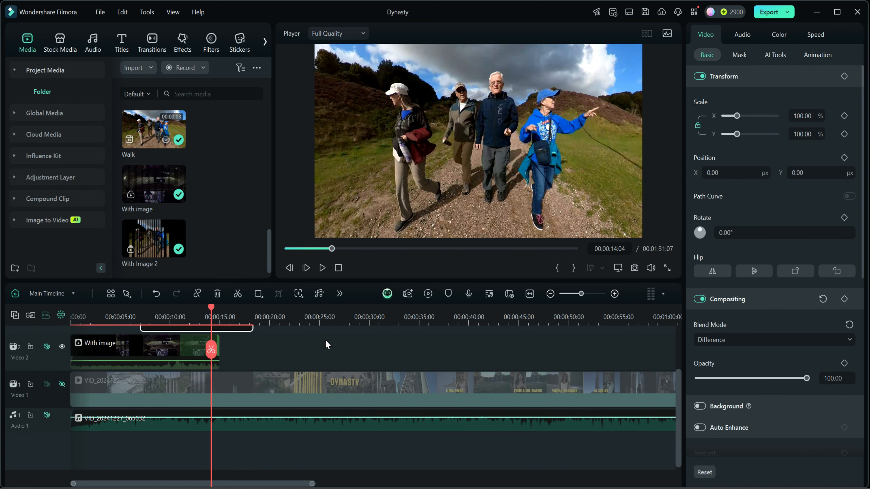
scroll(325, 340, "up", 4)
left_click_drag(211, 308, 68, 323)
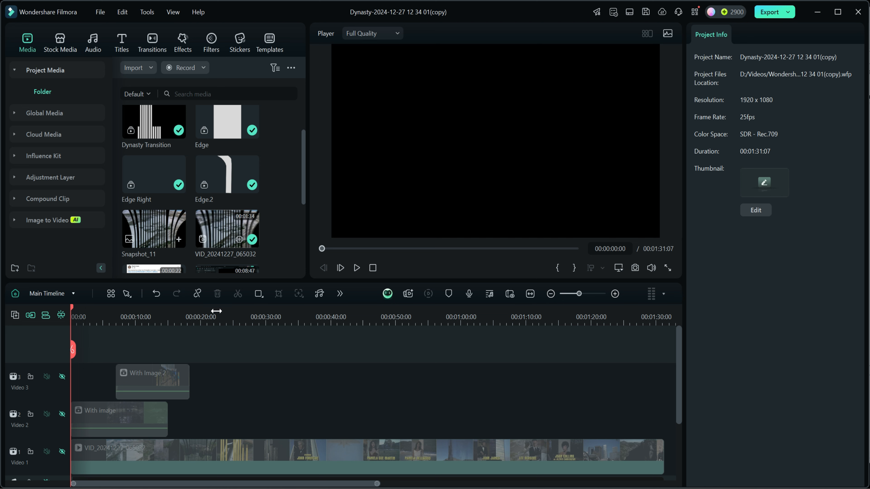
- Add a Black solid color clip at the timeline start on a new track above With Image 2
left_click(60, 40)
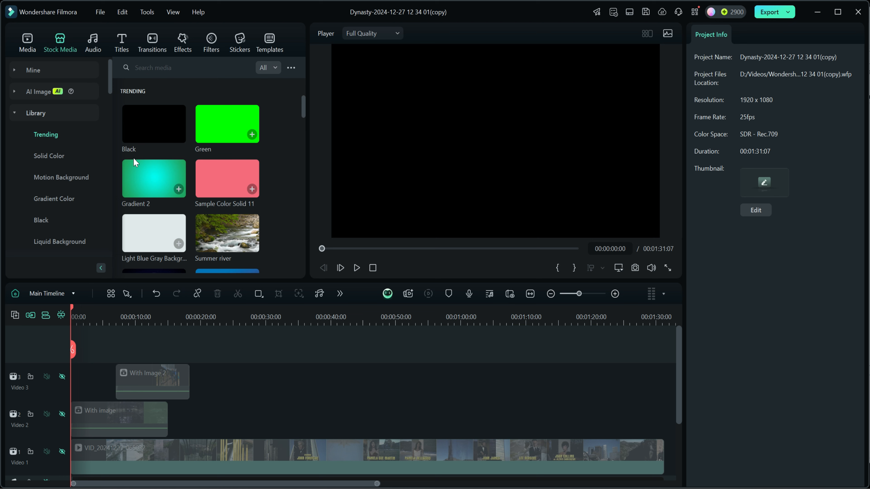
left_click(40, 158)
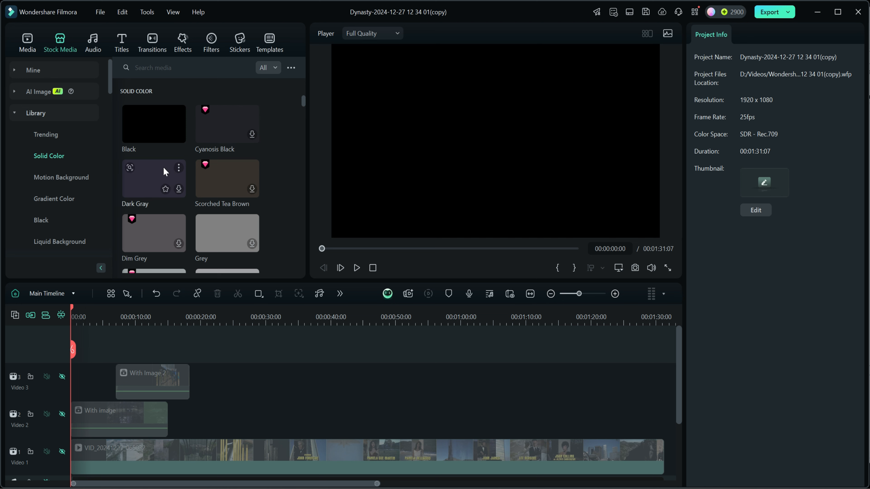
left_click_drag(144, 121, 74, 354)
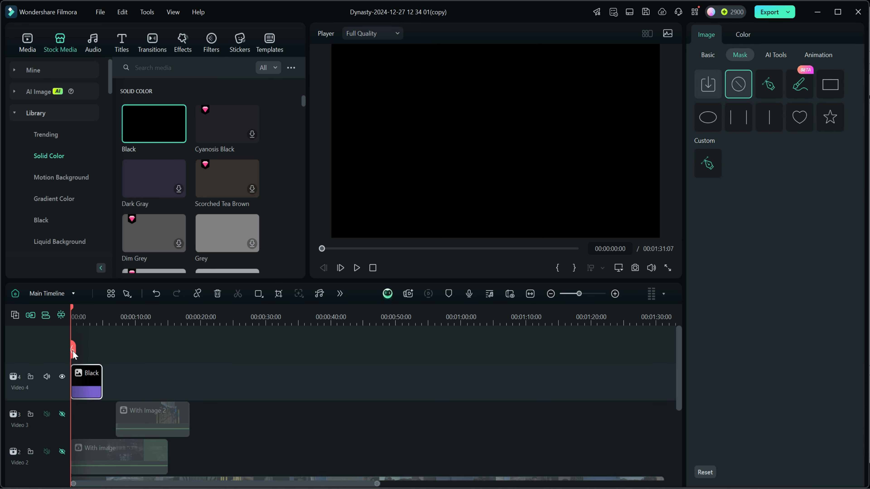
- Adjust the Black clip's length to 7 seconds, ending where With Image 2 begins, and return the playhead to the start
left_click_drag(101, 384, 126, 384)
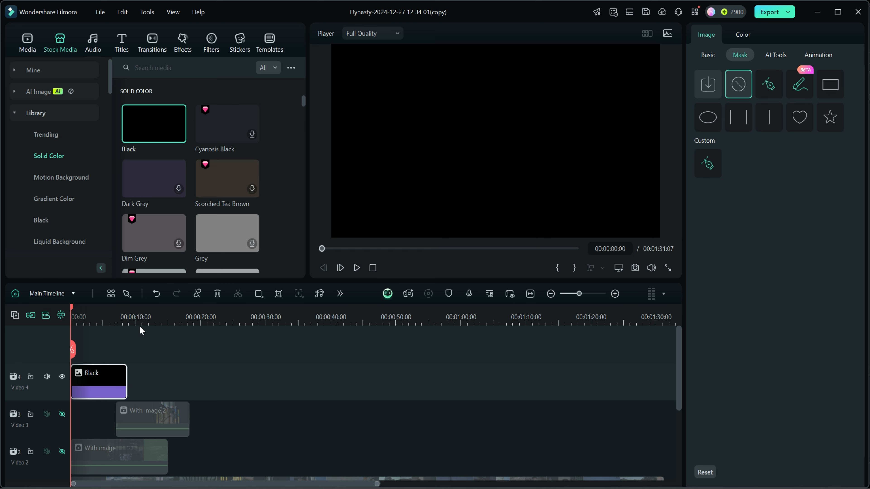
left_click_drag(143, 317, 267, 319)
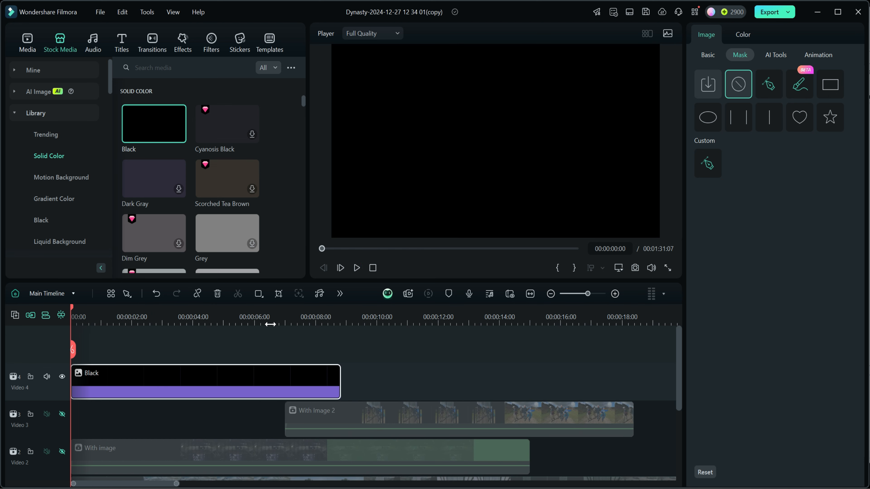
left_click_drag(340, 382, 288, 382)
left_click_drag(306, 320, 380, 318)
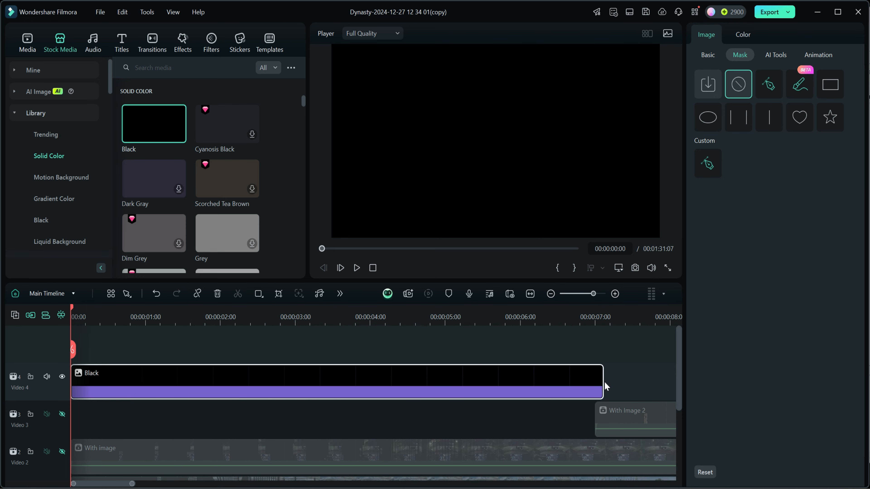
left_click(595, 321)
left_click_drag(601, 386, 592, 385)
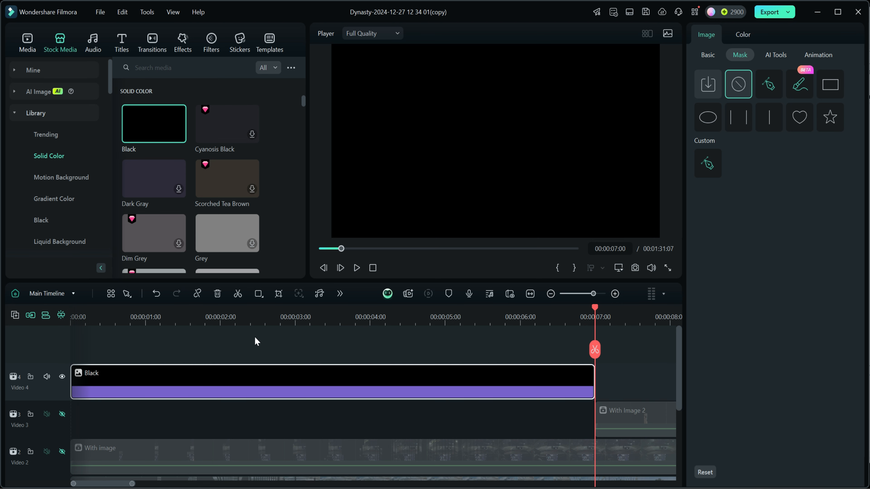
left_click(373, 268)
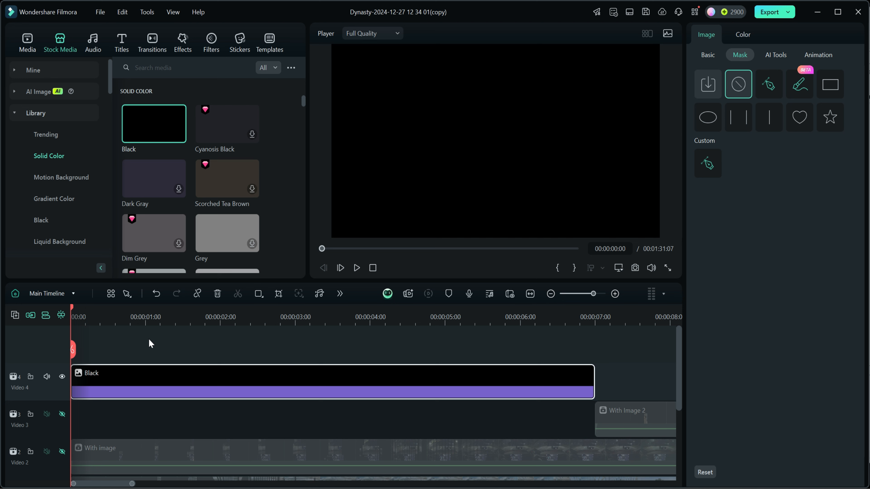
scroll(237, 224, "down", 2)
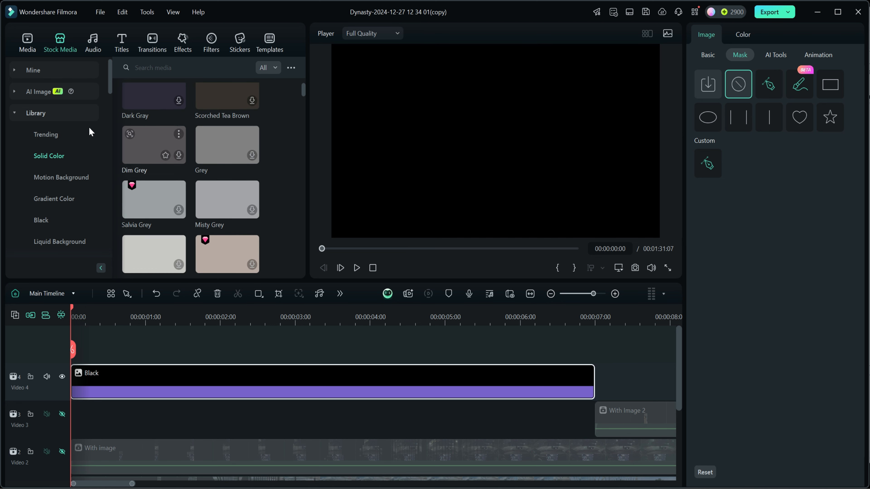
left_click(25, 42)
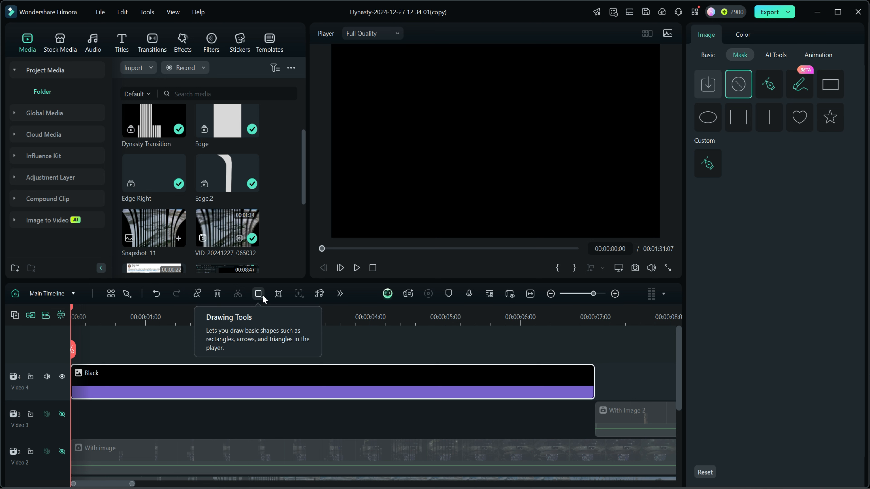
- Add Drawing Tools to the customizable timeline toolbar and save the layout
left_click(112, 294)
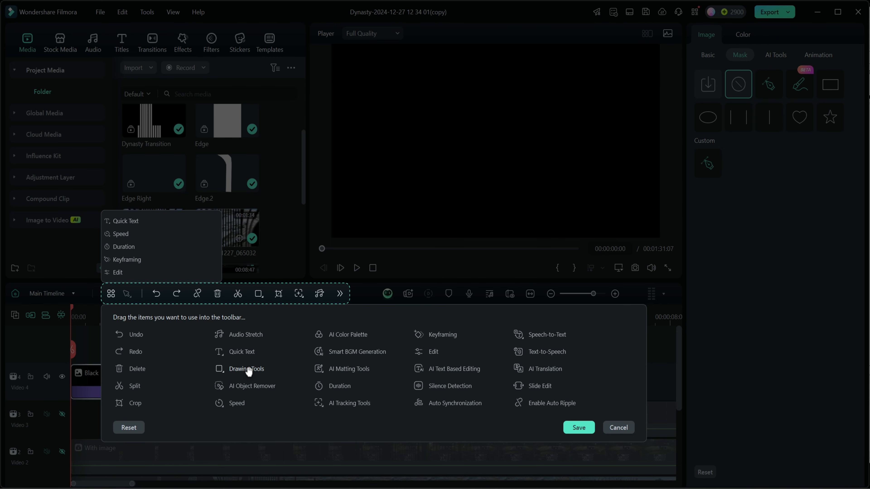
mouse_move(248, 371)
left_mouse_down()
mouse_move(260, 354)
mouse_move(258, 296)
left_mouse_up()
left_click(575, 428)
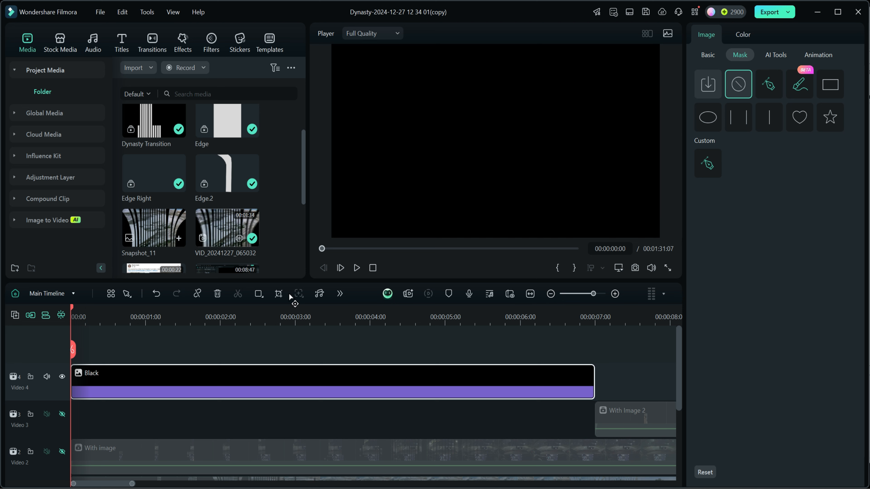
- Draw a thin vertical rectangle about 2.38% by 99.63% in scale and position it at about X -529, Y -22
left_click(258, 298)
left_click(266, 312)
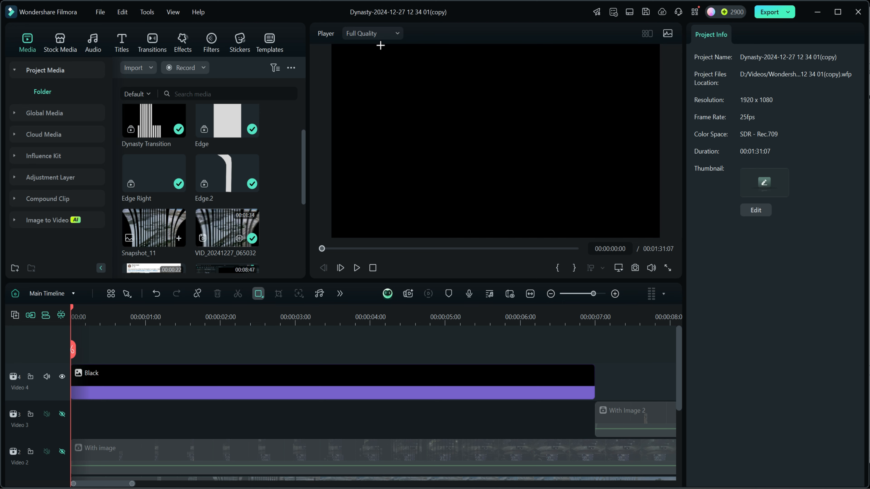
mouse_move(382, 45)
left_mouse_down()
mouse_move(380, 236)
mouse_move(390, 238)
left_mouse_up()
left_click_drag(385, 141, 404, 143)
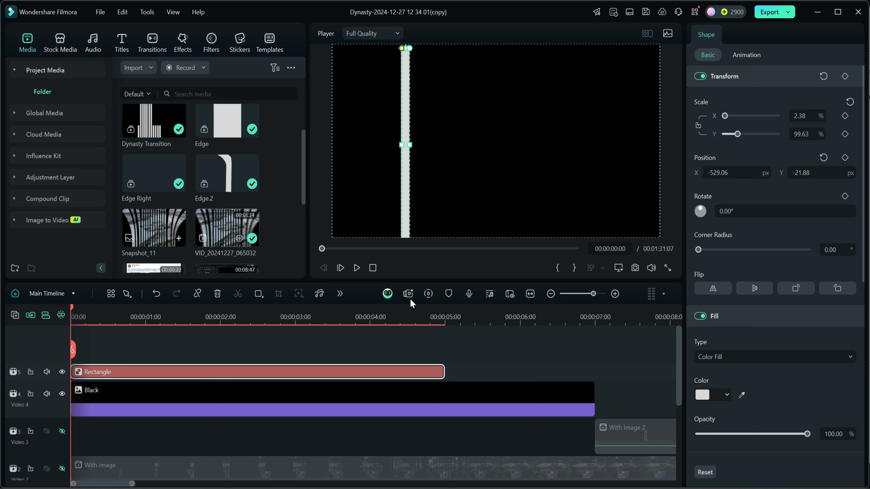
- Extend the rectangle clip to 7 seconds and reposition the bar at about X -531, Y 2 to span the full frame height
left_click_drag(444, 375, 594, 383)
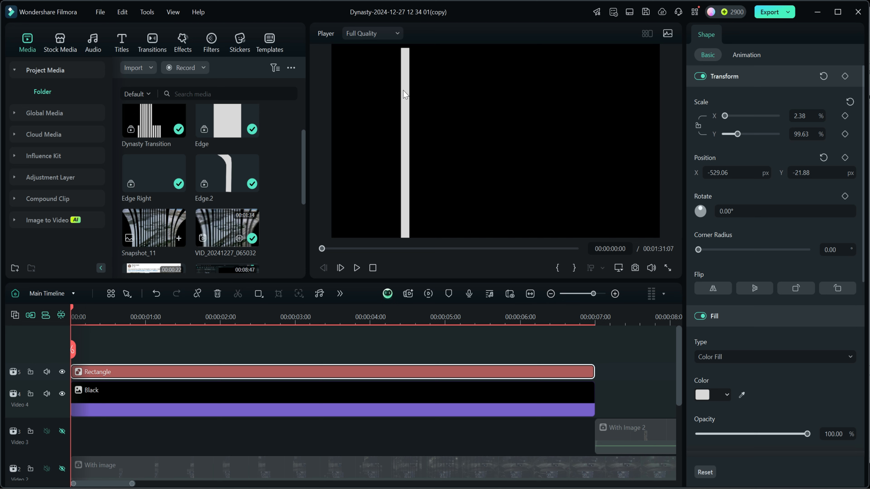
left_click_drag(405, 95, 403, 93)
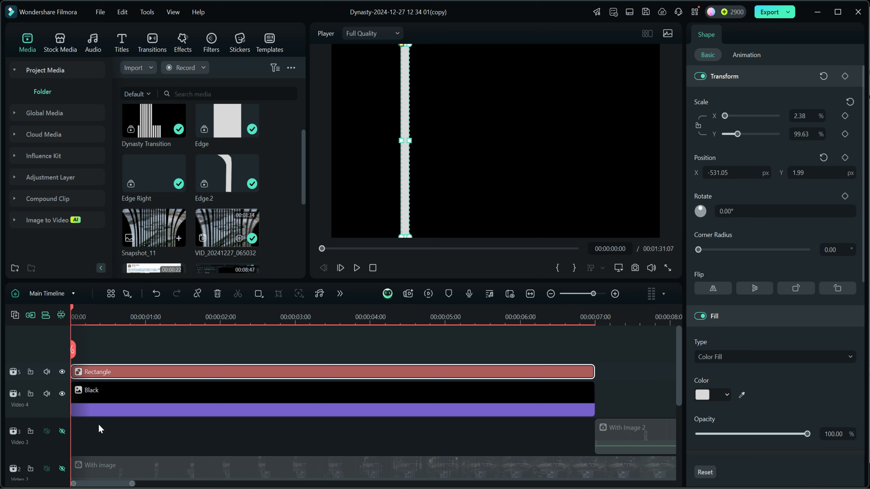
- Copy the rectangle clip and paste it twice onto new tracks, once at the timeline start and once at 7 seconds
left_click(45, 345)
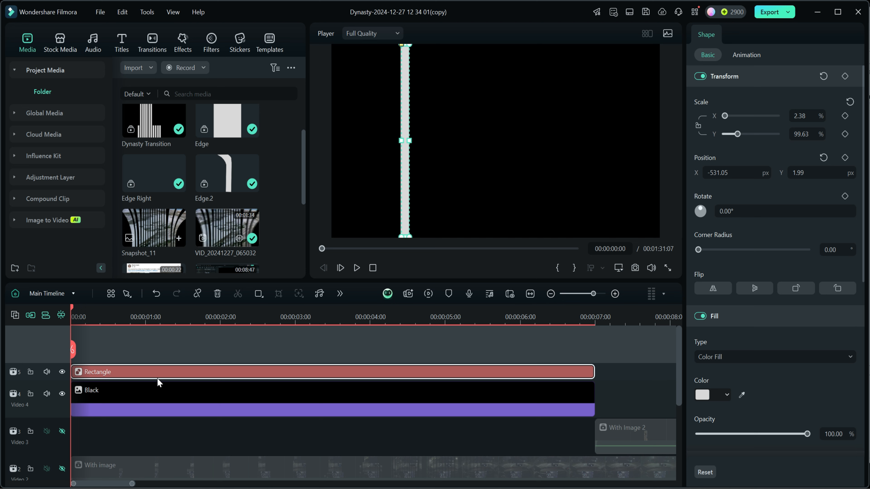
right_click(139, 373)
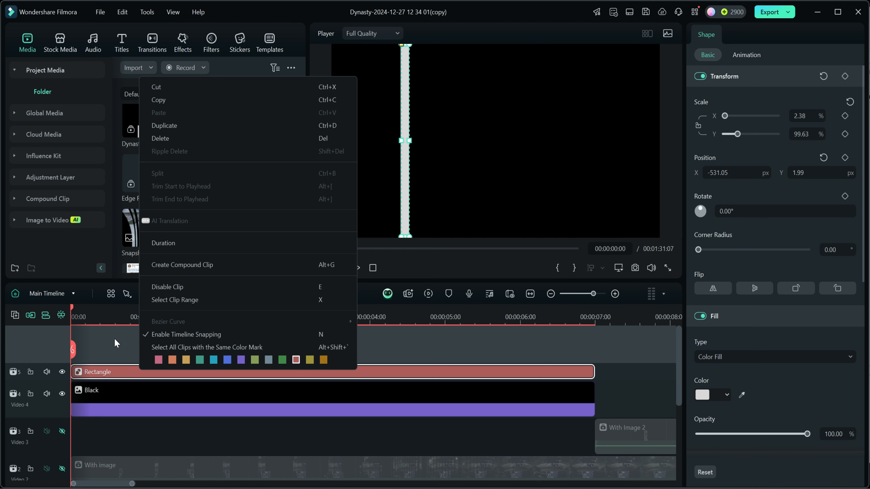
left_click(161, 100)
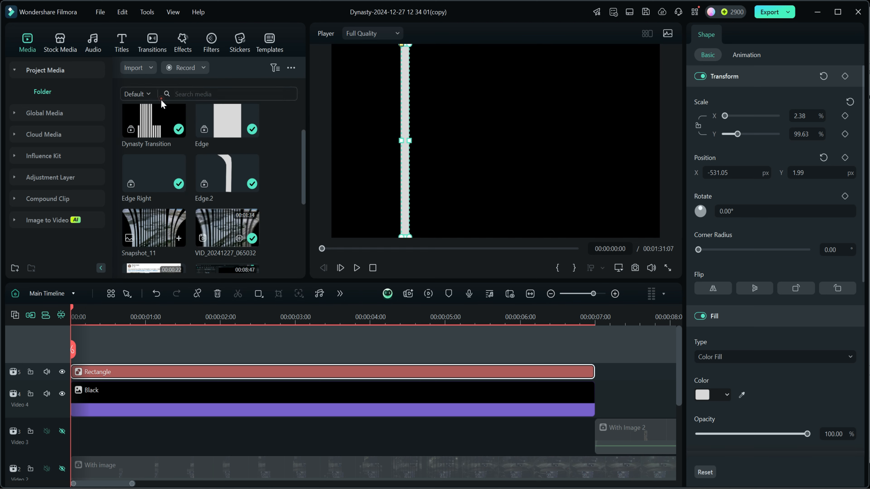
right_click(135, 375)
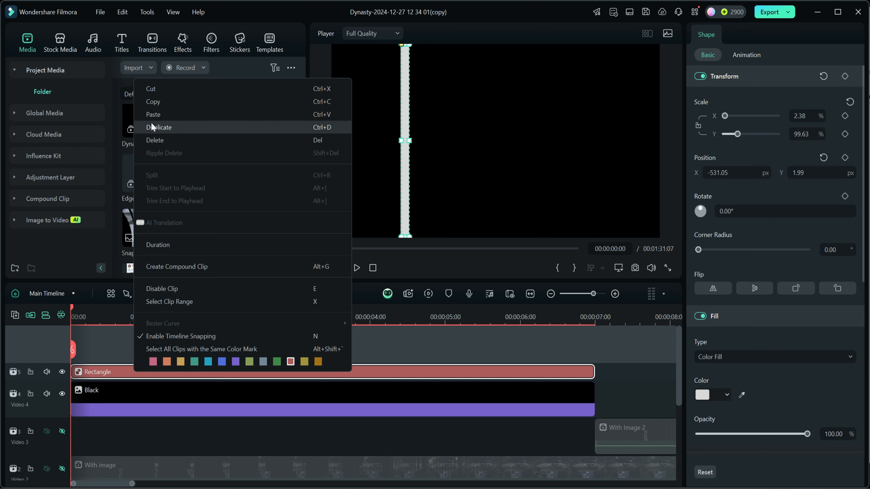
left_click(152, 116)
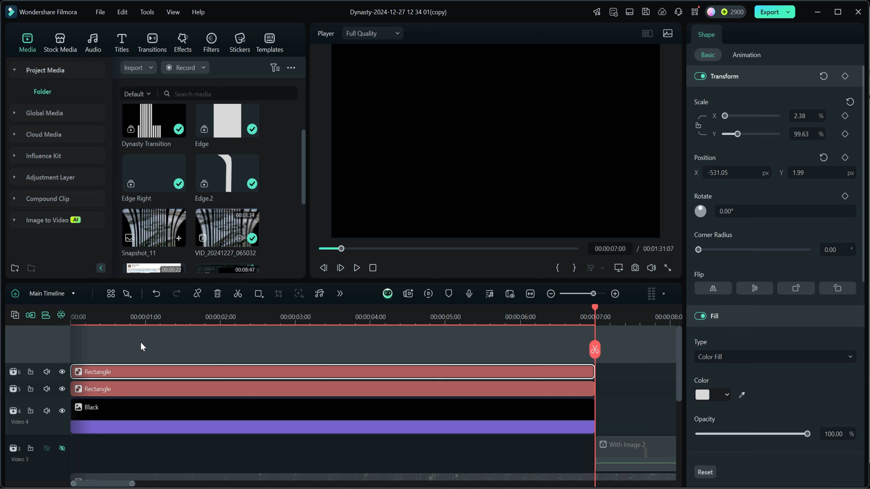
key("ctrl+v")
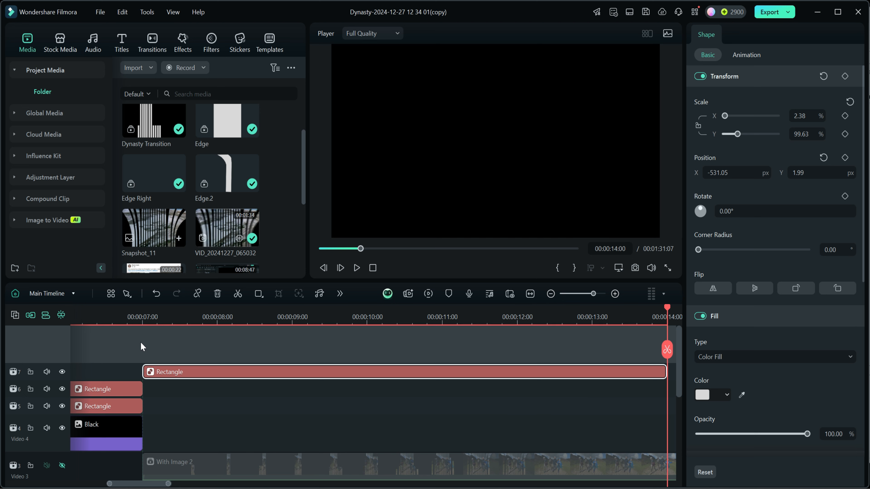
- Paste the 7-second rectangle clip onto tracks 8 to 15, each copy starting where the previous one ends, up to 00:01:10:00
key("ctrl+v")
key("ctrl+v")
key("ctrl+v")
key("ctrl+v")
key("ctrl+v")
key("ctrl+v")
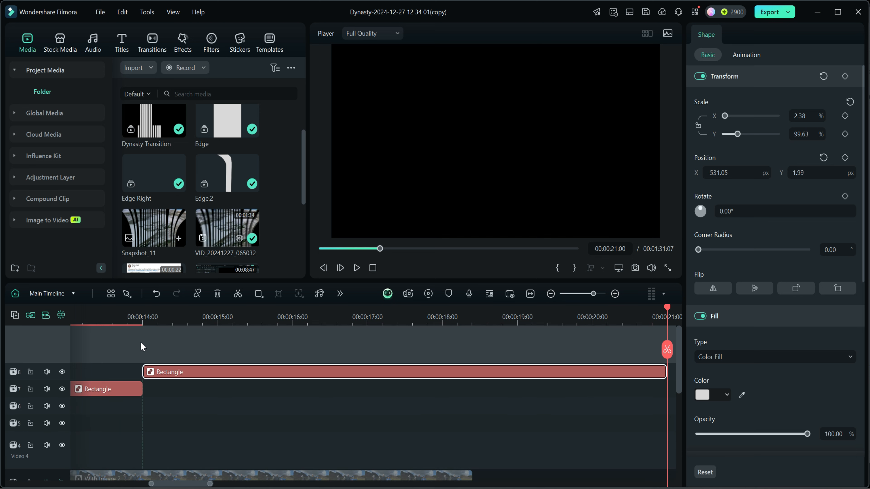
key("ctrl+v")
key("ctrl+v")
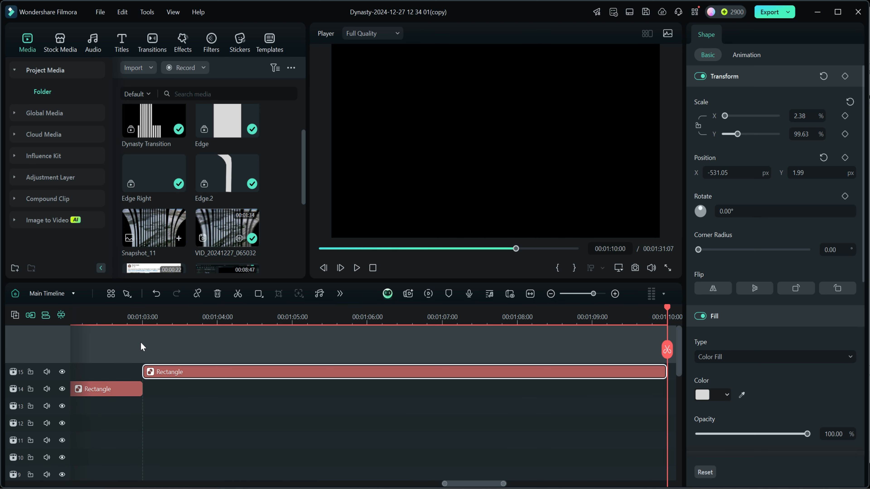
- Turn off auto ripple and delete the empty gaps before the rectangle clips on tracks 7, 8 and 9, so they start at 0 seconds
left_click_drag(459, 481, 77, 454)
scroll(78, 449, "down", 3)
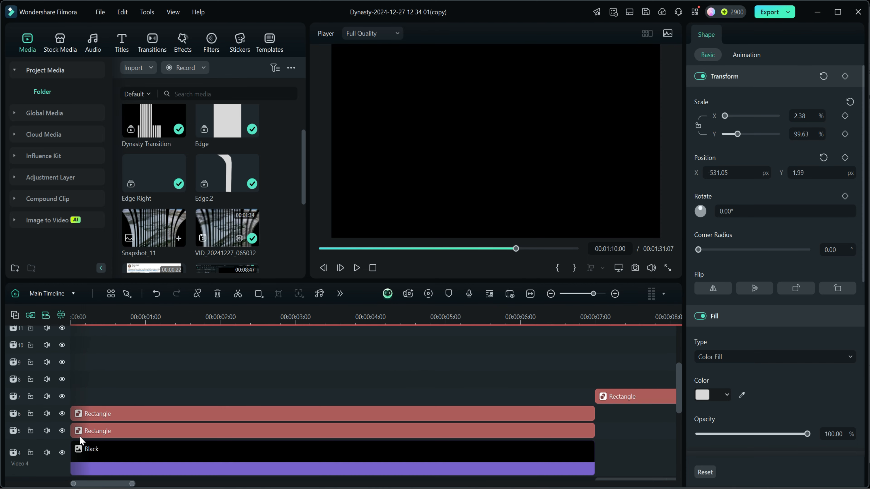
left_click(84, 398)
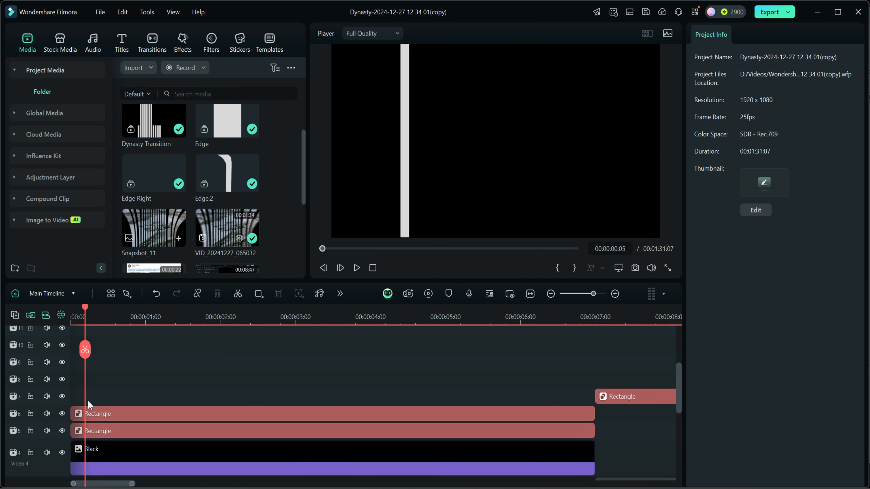
left_click(109, 399)
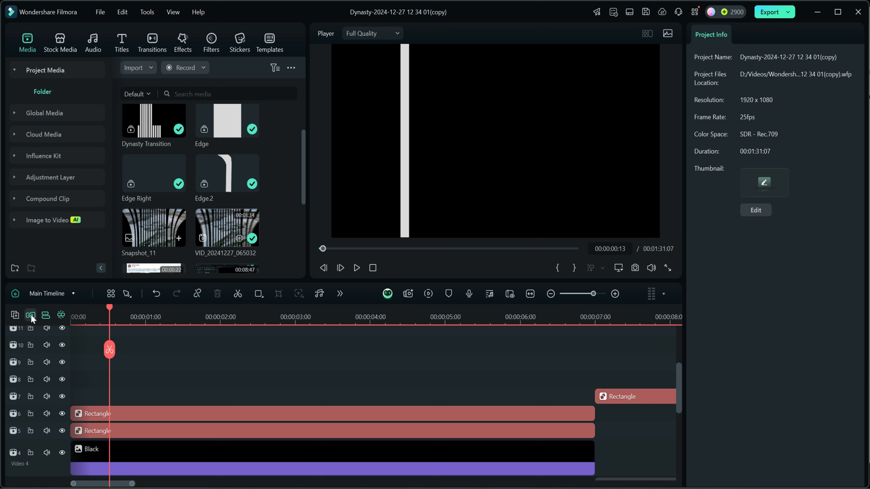
left_click(90, 397)
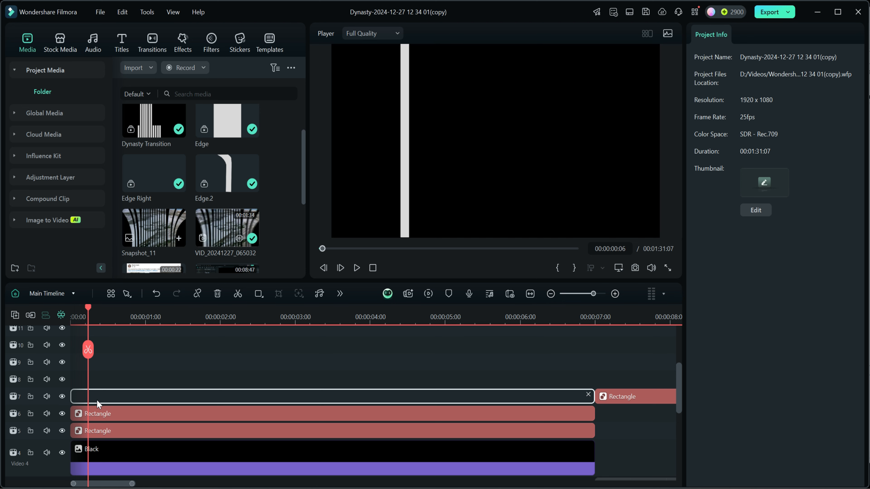
key("Delete")
left_click(94, 382)
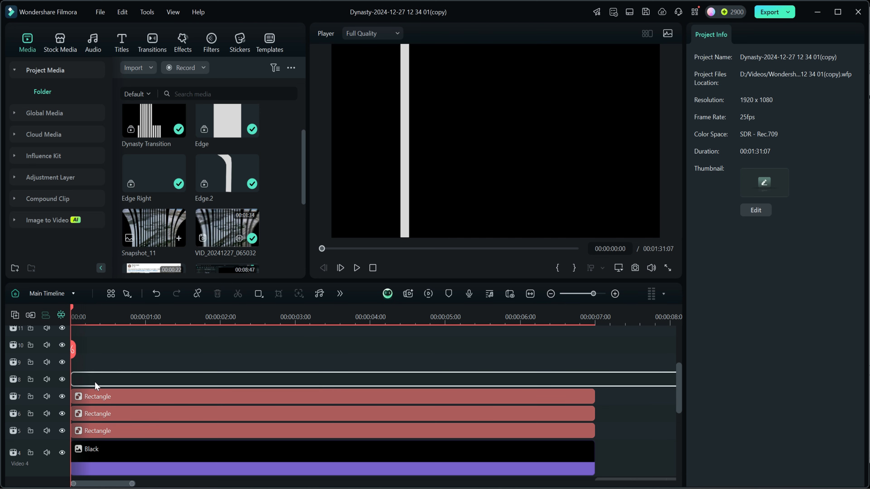
key("Delete")
left_click(104, 362)
key("Delete")
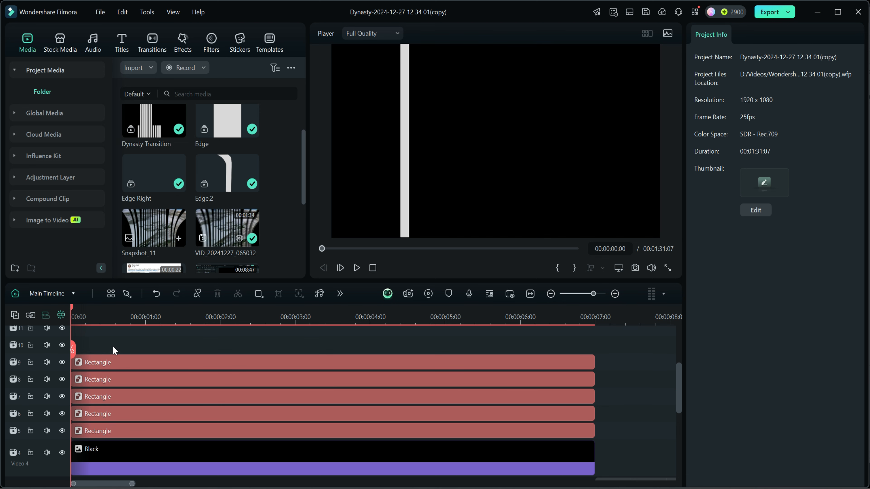
- Delete the empty gaps before the rectangle clips on tracks 10 to 15 so they also start at 0 seconds
left_click(112, 345)
key("Delete")
scroll(118, 360, "up", 2)
left_click(109, 396)
key("Delete")
left_click(110, 377)
key("Delete")
left_click(119, 361)
key("Delete")
left_click(123, 350)
key("Delete")
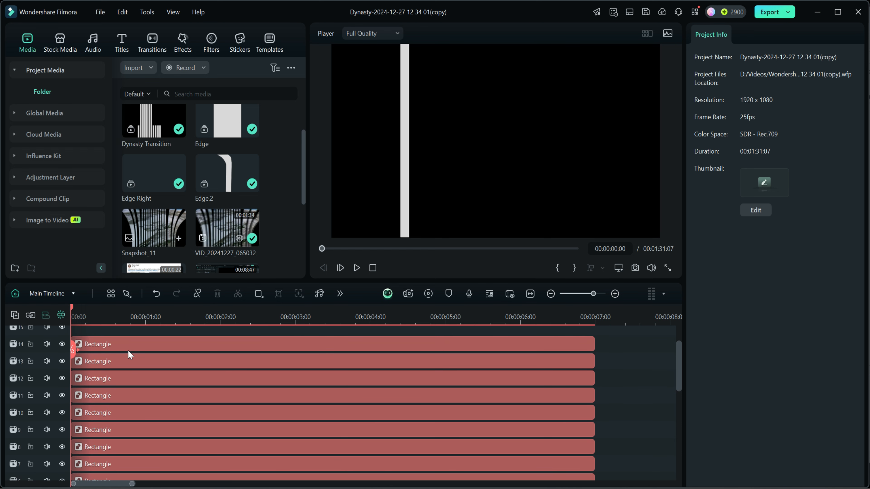
scroll(129, 343, "up", 2)
left_click(119, 372)
key("Delete")
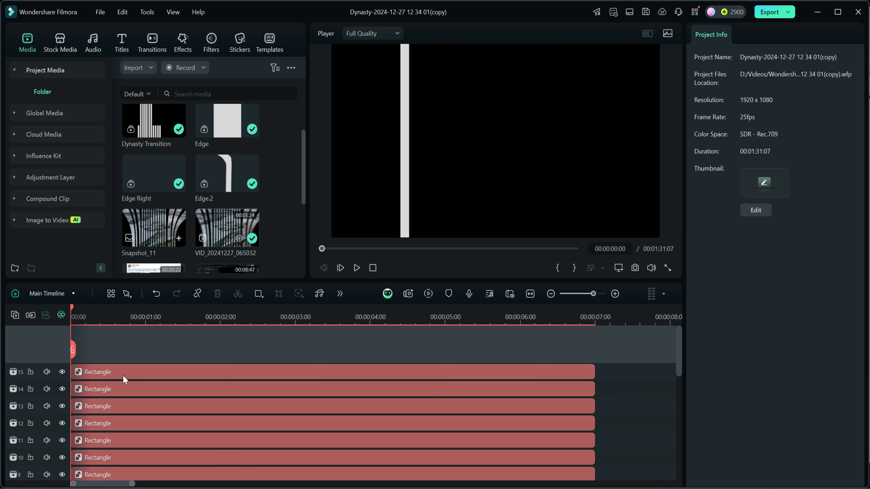
- Move the track 6 rectangle just right of the first bar and the track 7 rectangle to X -405.05, leaving narrow gaps
scroll(149, 395, "down", 4)
scroll(149, 395, "up", 3)
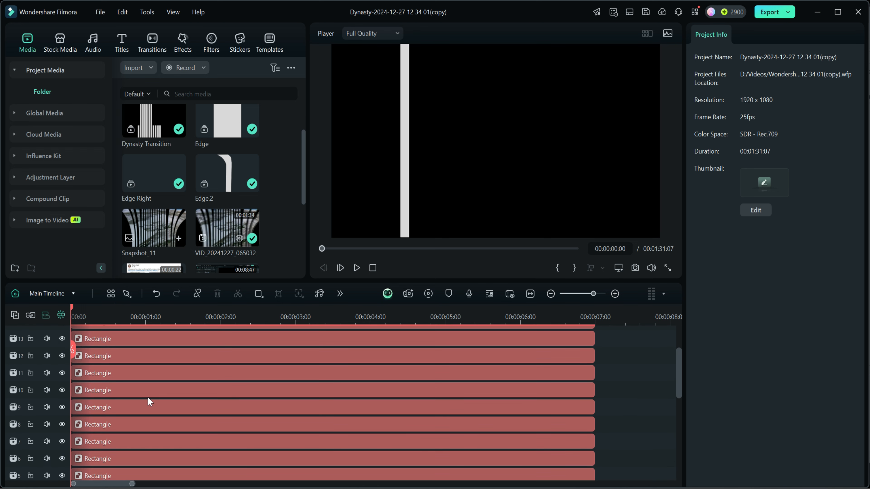
scroll(148, 396, "down", 2)
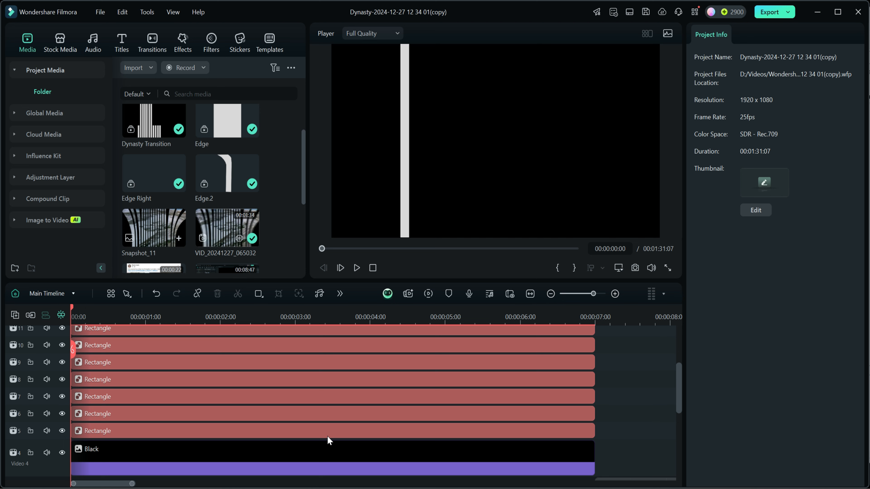
left_click(333, 417)
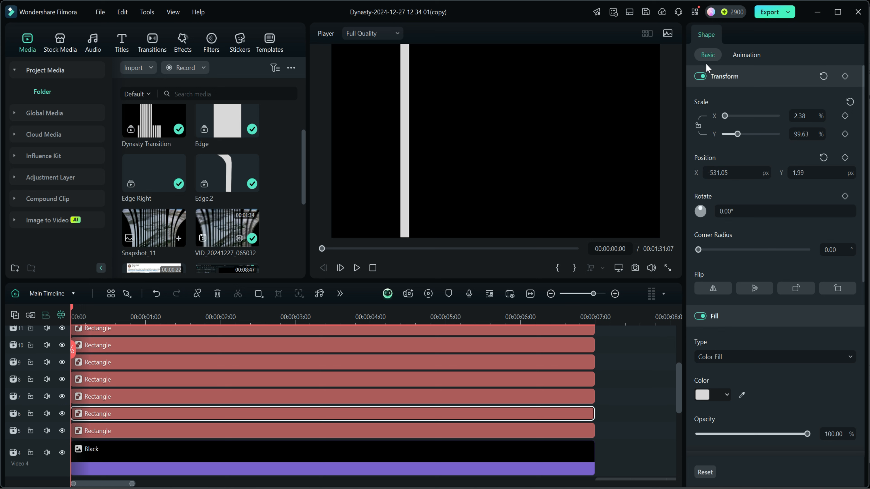
left_click_drag(716, 174, 717, 173)
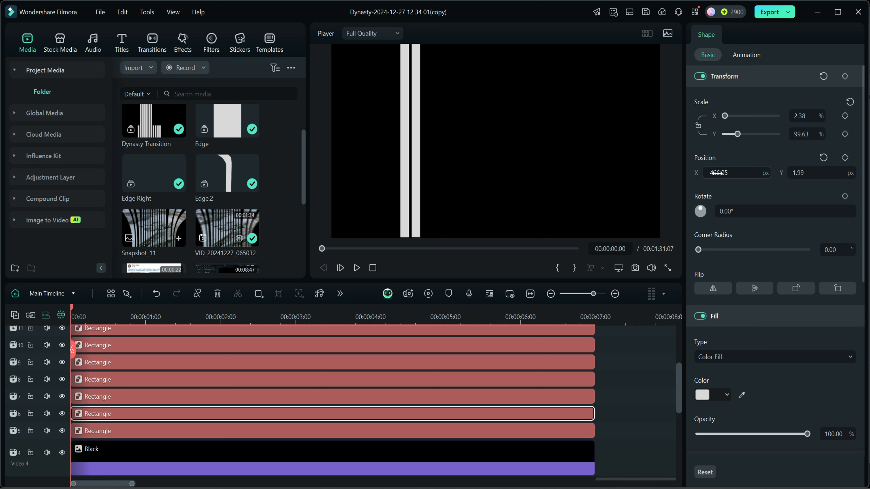
left_click(392, 396)
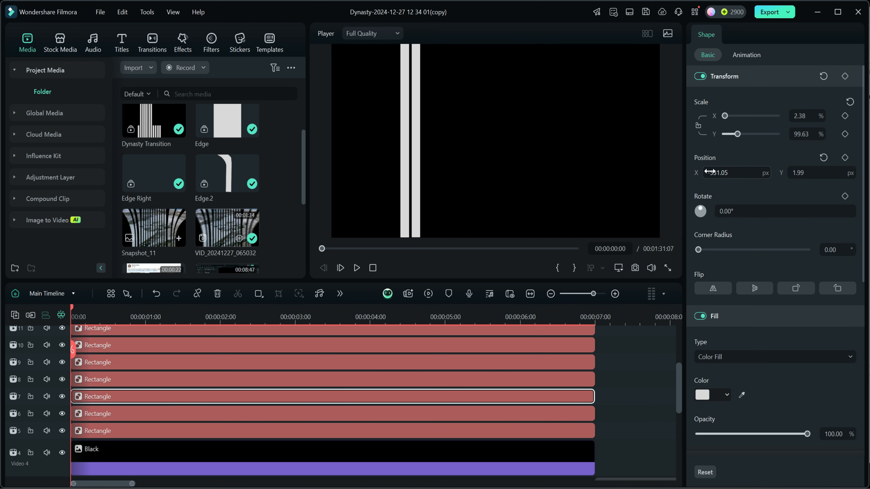
left_click_drag(717, 173, 718, 173)
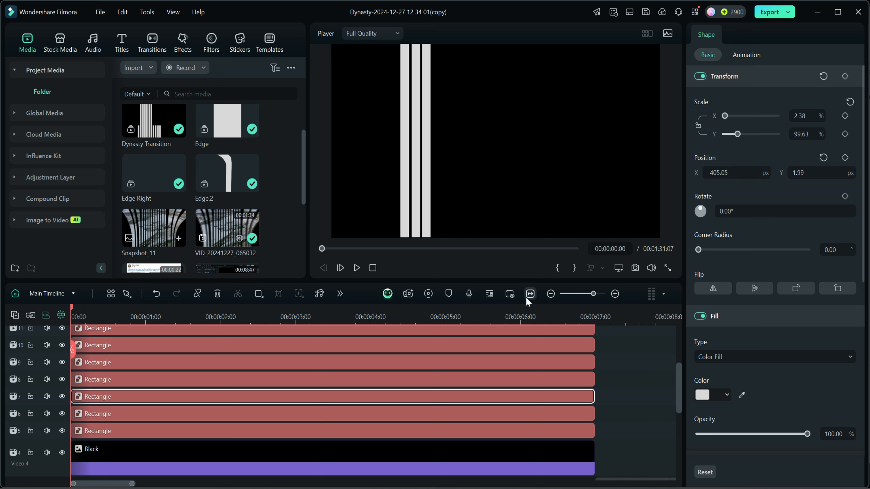
- Space the rectangles on tracks 8 to 15 evenly to the right of the first three bars, with track 15 at X 89.95
left_click(370, 382)
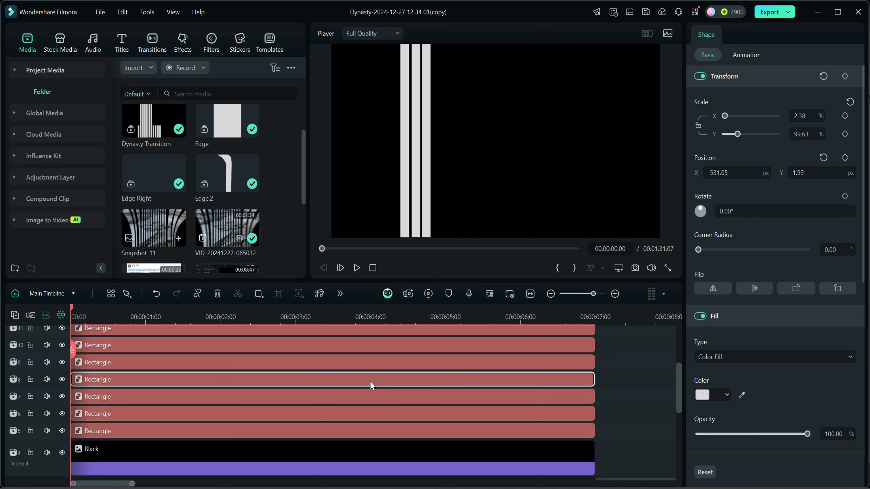
left_click(370, 363)
left_click_drag(714, 173, 718, 173)
left_click(370, 346)
left_click_drag(713, 173, 720, 173)
scroll(411, 373, "up", 1)
left_click(411, 374)
scroll(410, 384, "up", 1)
left_click(410, 401)
left_click(411, 383)
left_click(396, 367)
left_click(397, 350)
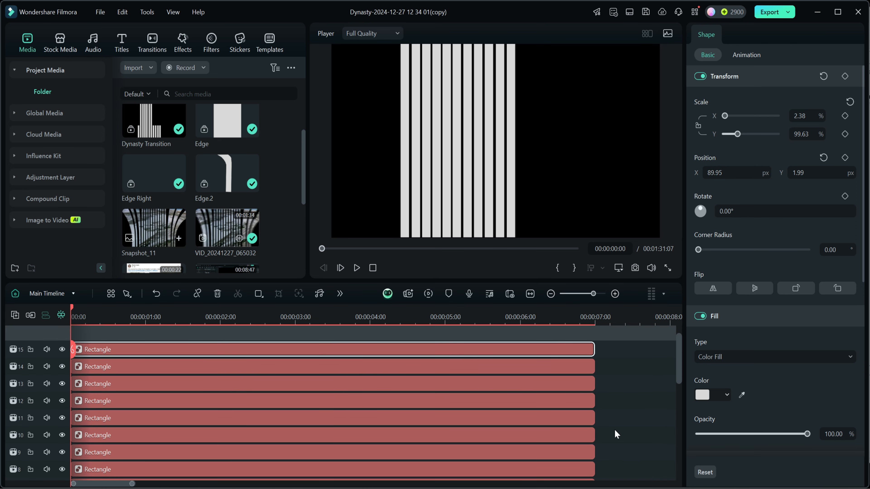
- Select all eleven rectangle clips and move the bars together to the right, near the middle of the frame
scroll(614, 429, "down", 4)
left_click_drag(616, 430, 517, 344)
left_click(505, 345)
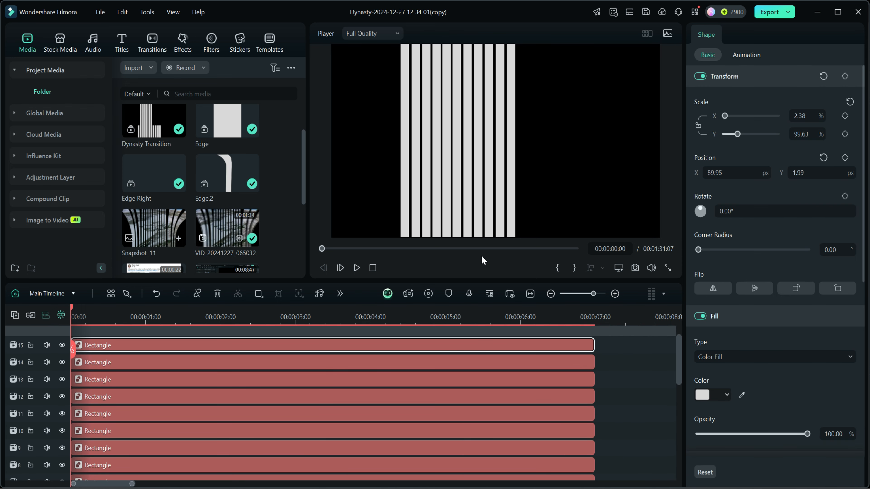
left_click(635, 361)
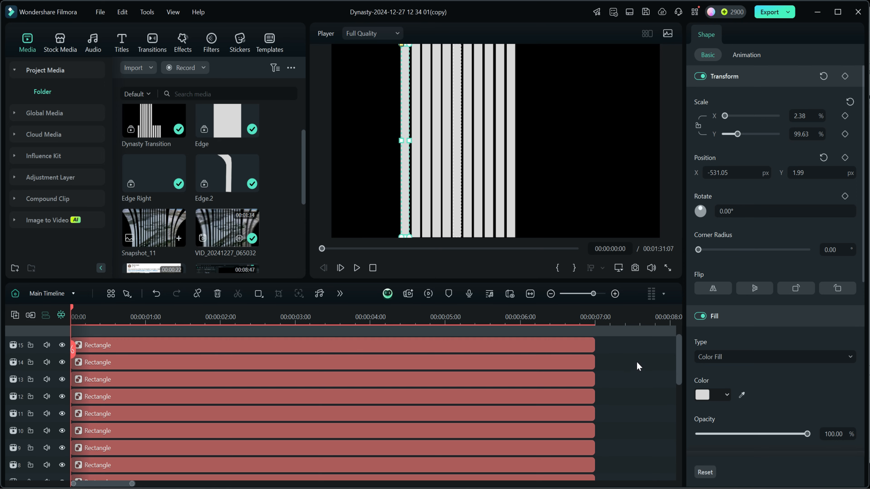
scroll(636, 361, "down", 5)
left_click_drag(614, 404, 517, 342)
left_click_drag(447, 142, 493, 140)
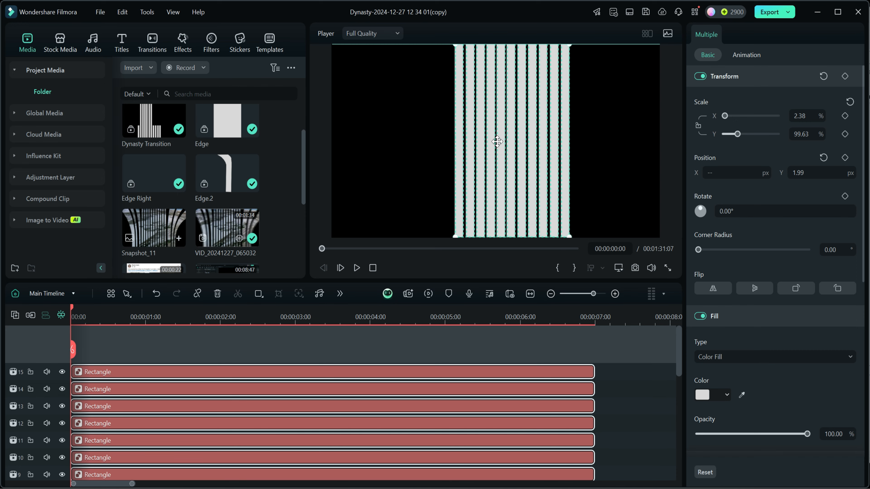
left_click(635, 420)
- Add Transform keyframes at 0 seconds to all rectangle clips and lower the bars below the frame to Y -1368.48
scroll(634, 472, "down", 5)
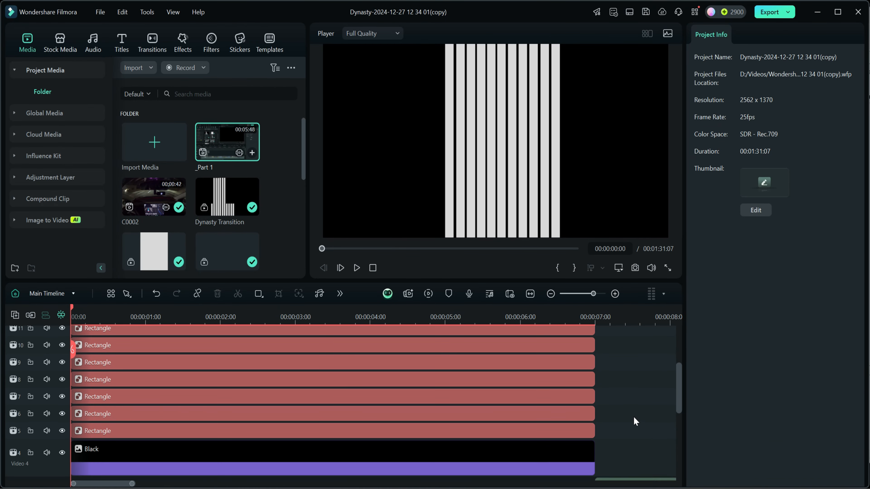
left_click(592, 430)
left_click_drag(593, 430, 514, 368)
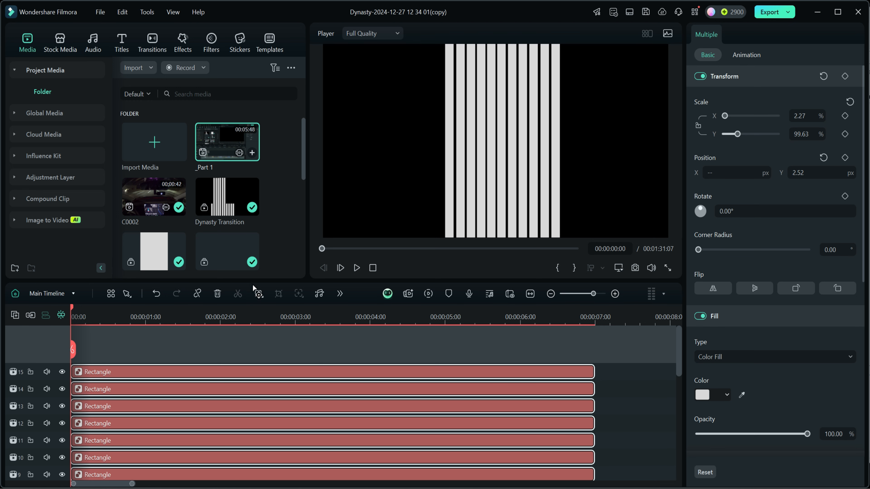
left_click(845, 76)
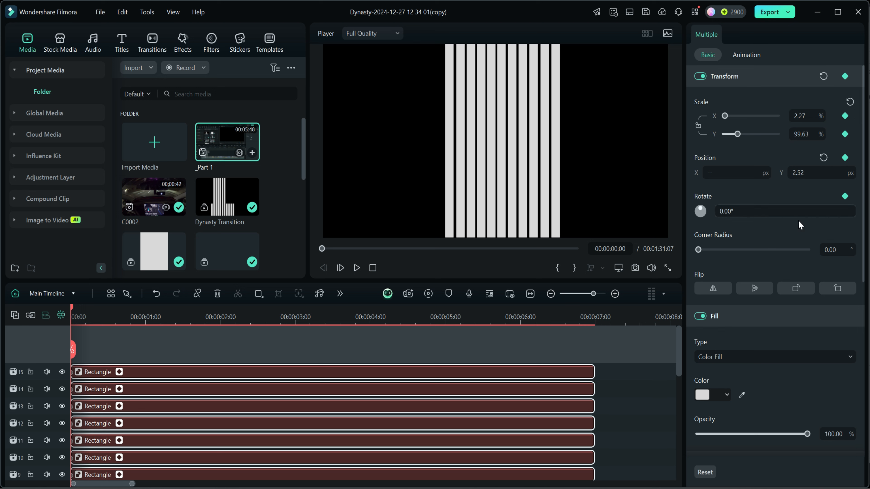
left_click_drag(829, 174, 673, 174)
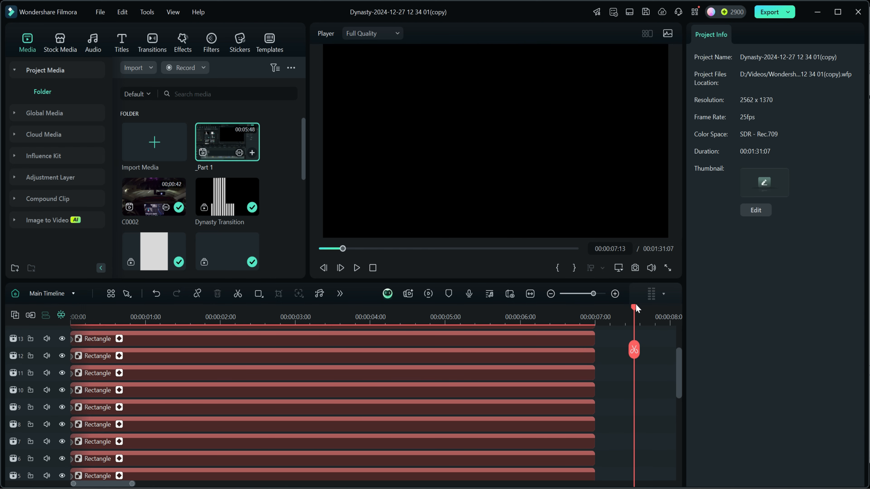
- At 00:00:01:00, raise the rectangles on tracks 8 to 11 to Y -10.48 to keyframe them entering the frame
left_click_drag(634, 310, 146, 309)
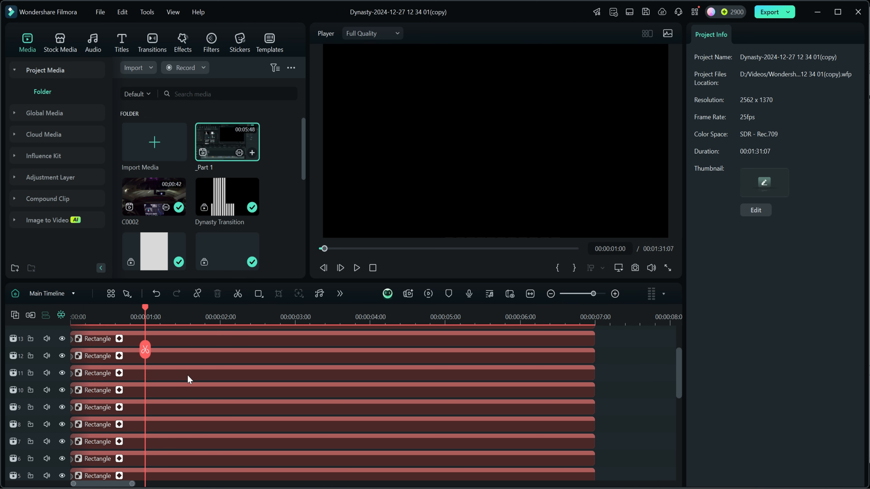
scroll(187, 377, "down", 1)
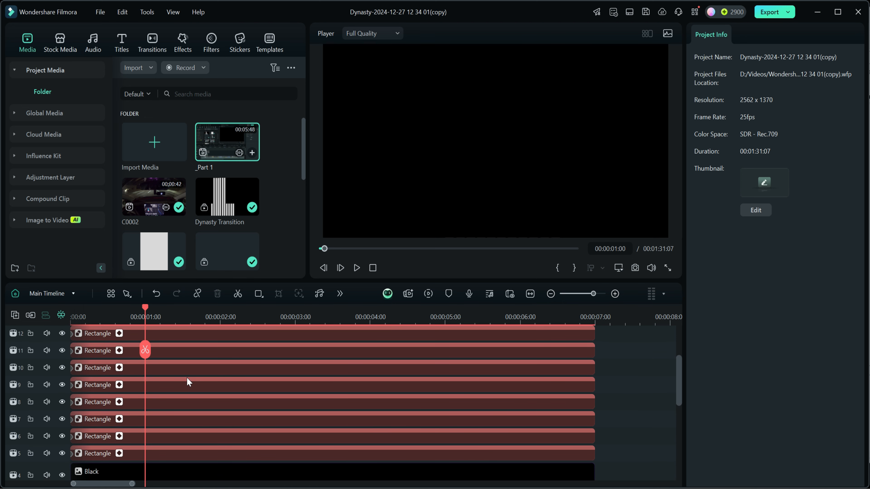
left_click(163, 356)
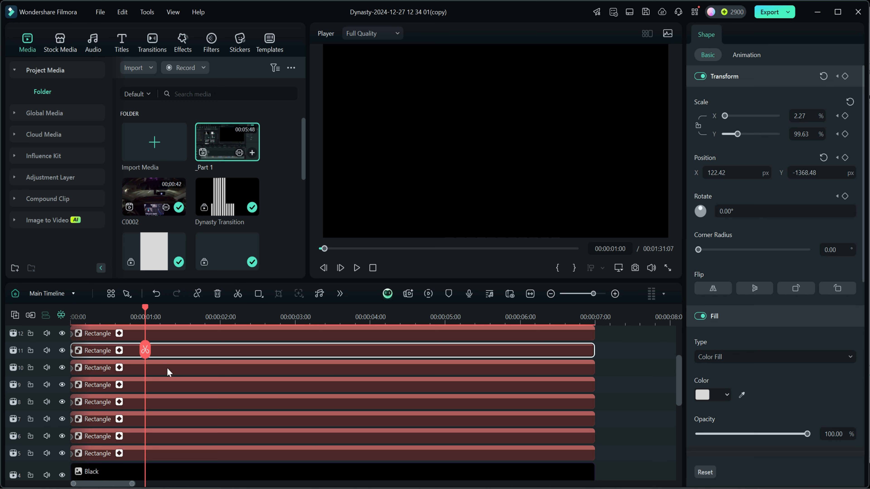
left_click(166, 365, "ctrl")
left_click(162, 382, "ctrl")
left_click(162, 403, "ctrl")
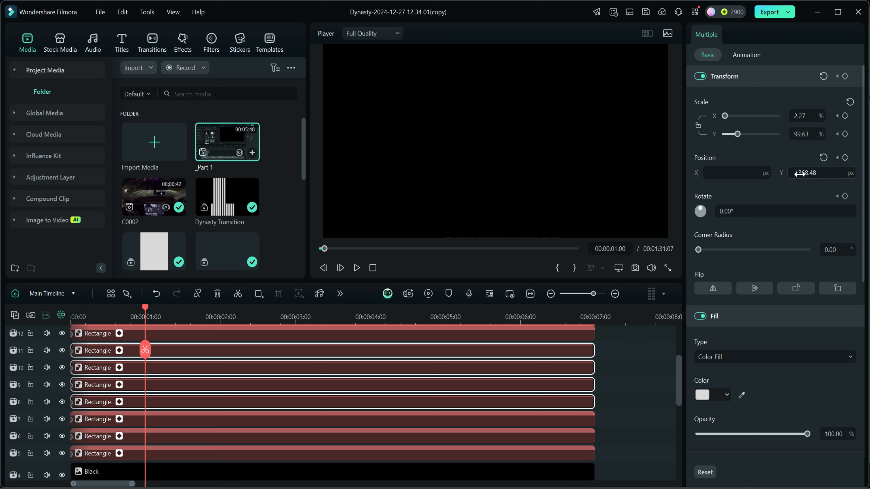
left_click_drag(800, 174, 819, 174)
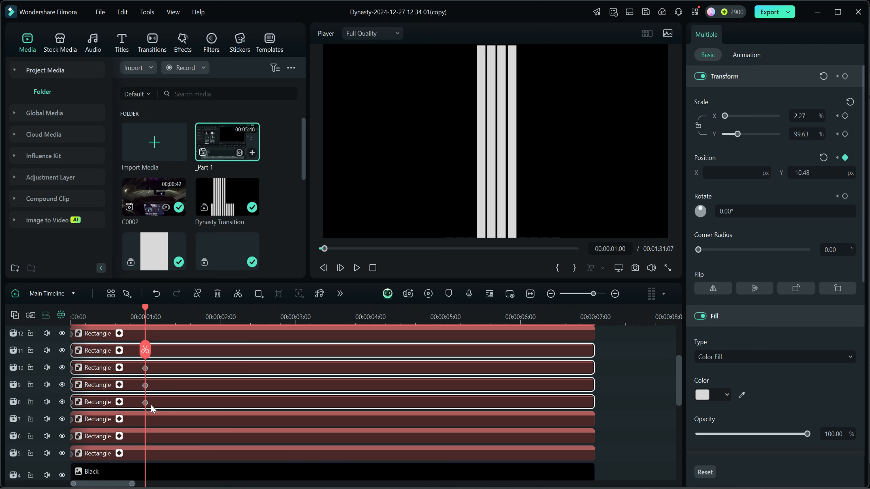
- Add the rectangle clips on tracks 12 to 15 to the current selection
scroll(186, 428, "down", 1)
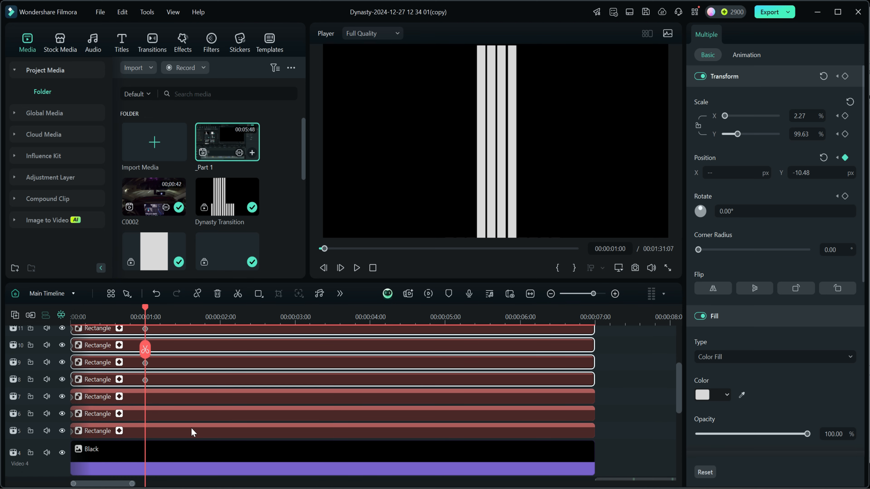
scroll(193, 432, "up", 1)
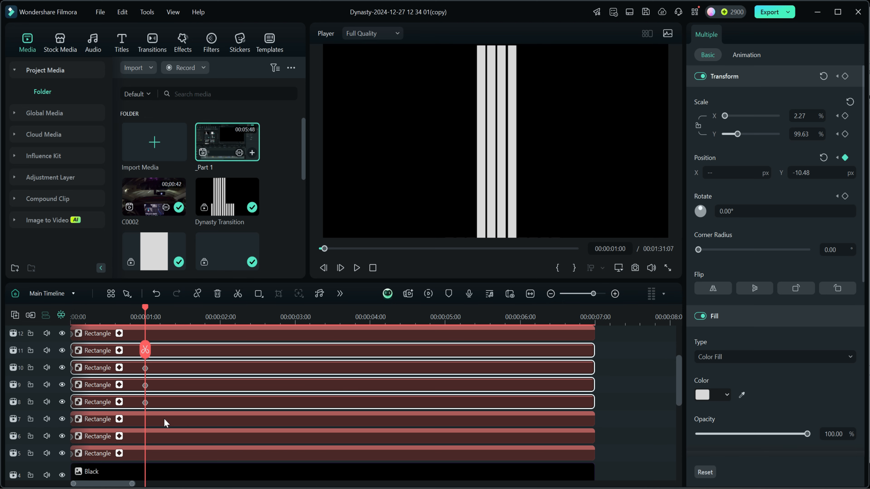
scroll(188, 420, "up", 4)
scroll(188, 420, "down", 5)
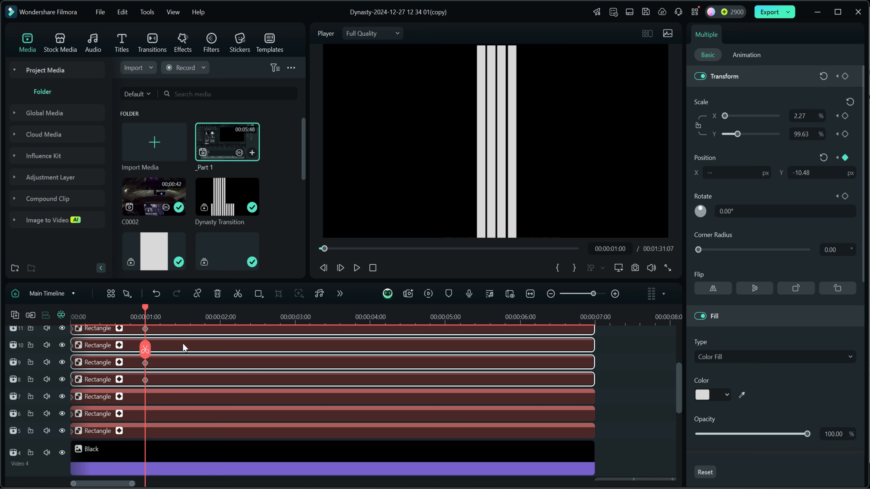
scroll(183, 347, "up", 3)
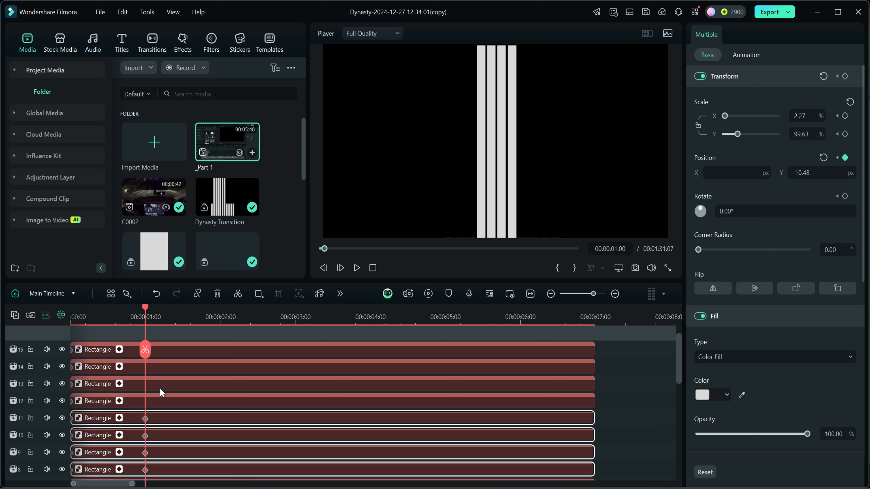
left_click(165, 351, "ctrl")
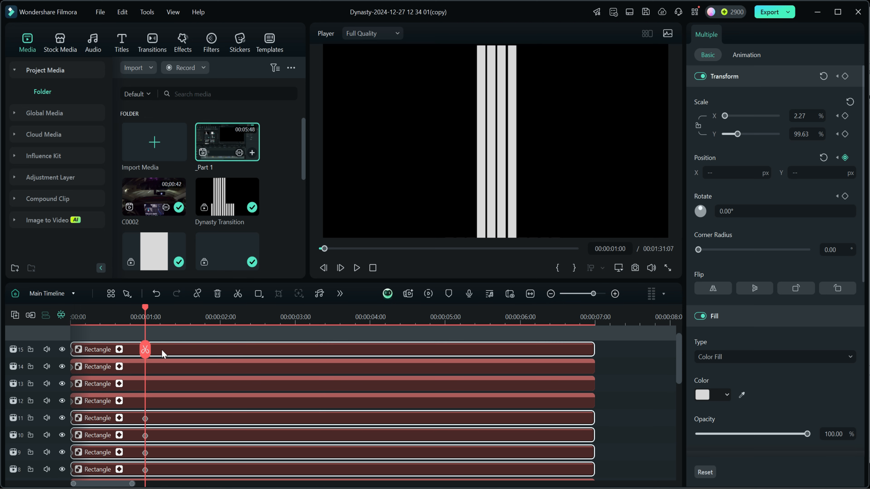
left_click(159, 368, "ctrl")
left_click(157, 383, "ctrl")
left_click(156, 401, "ctrl")
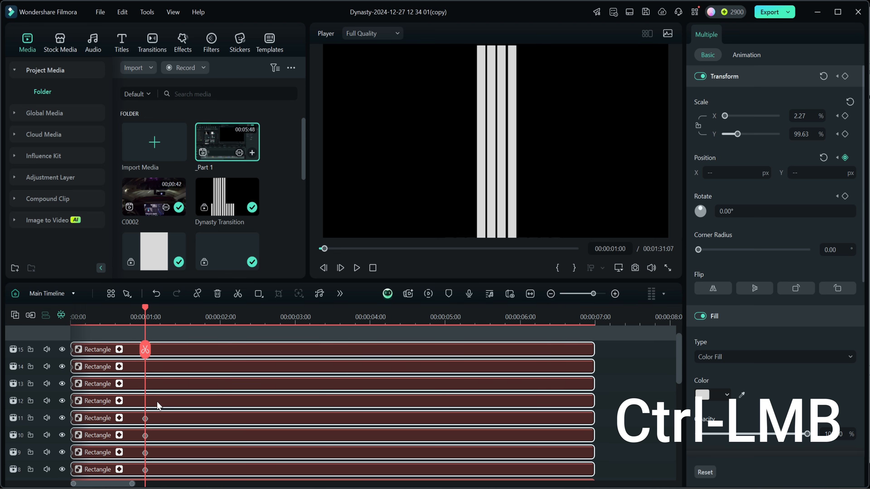
- Remove the rectangles on tracks 8 to 11 from the selection and add those on tracks 5 to 7
left_click(160, 418, "ctrl")
left_click(160, 435, "ctrl")
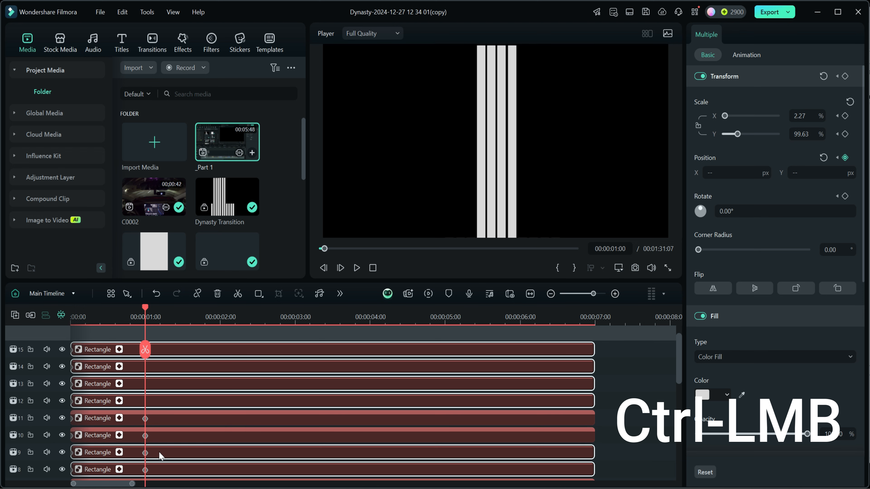
left_click(159, 452, "ctrl")
left_click(157, 467, "ctrl")
scroll(192, 446, "down", 3)
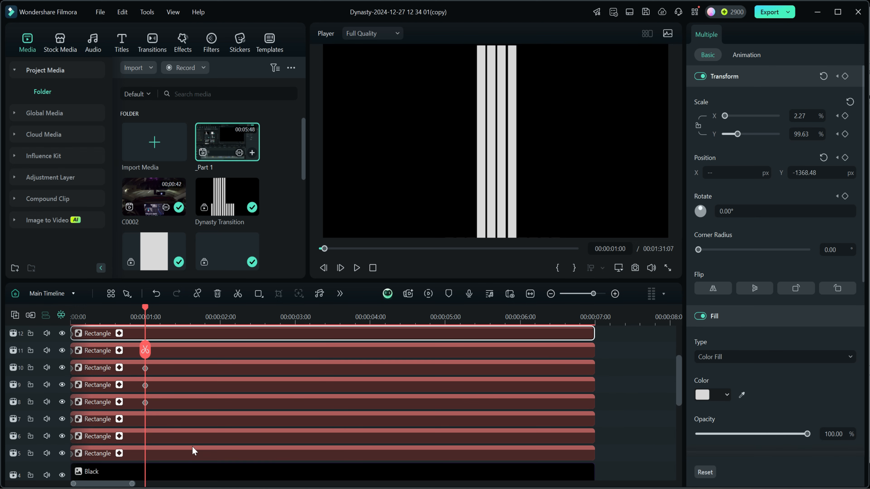
left_click(165, 419, "ctrl")
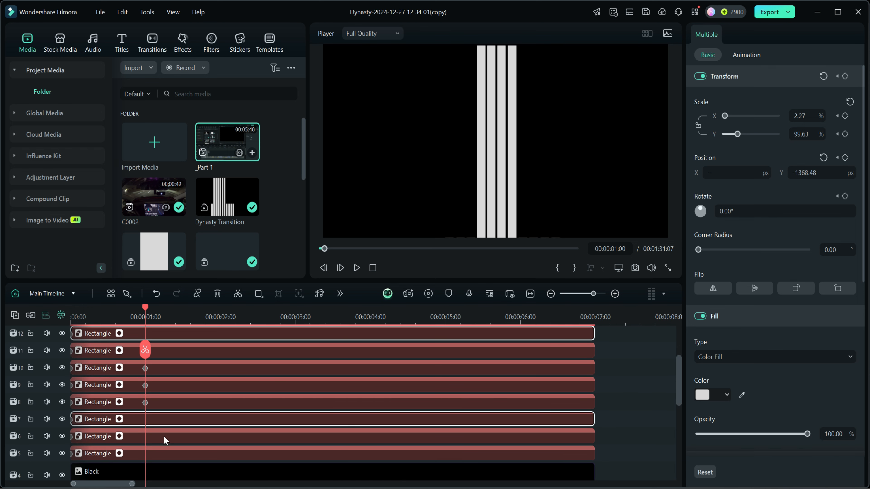
left_click(163, 435, "ctrl")
left_click(161, 457, "ctrl")
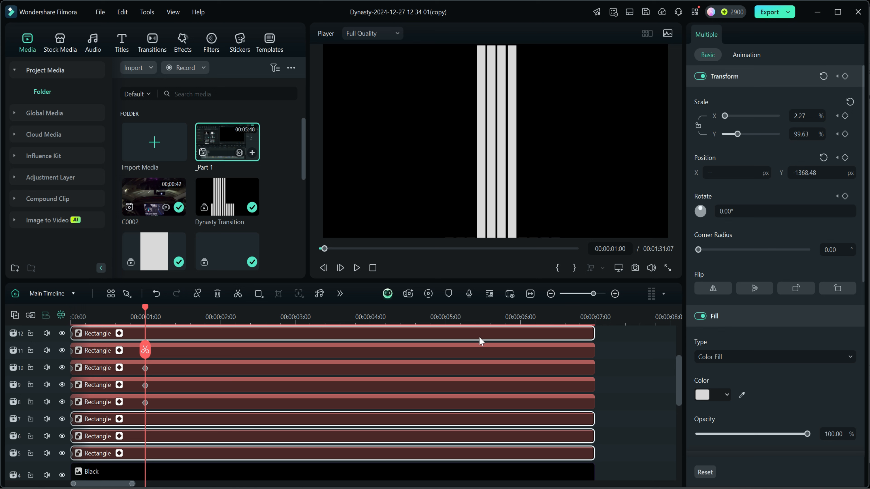
- Add Transform keyframes to the selected rectangles at 00:00:01:00, and raise those bars fully into frame at 00:00:02:00
left_click(845, 76)
left_click_drag(144, 306, 220, 309)
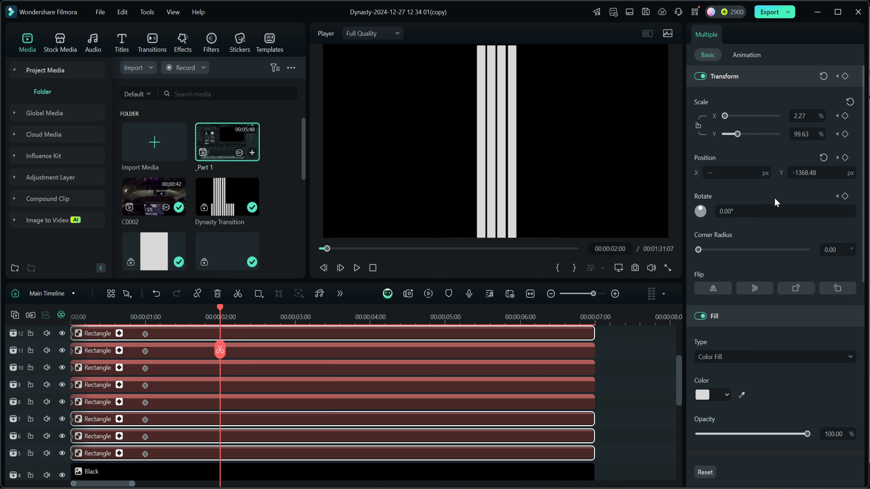
left_click(808, 172)
type("-995.48")
key("Return")
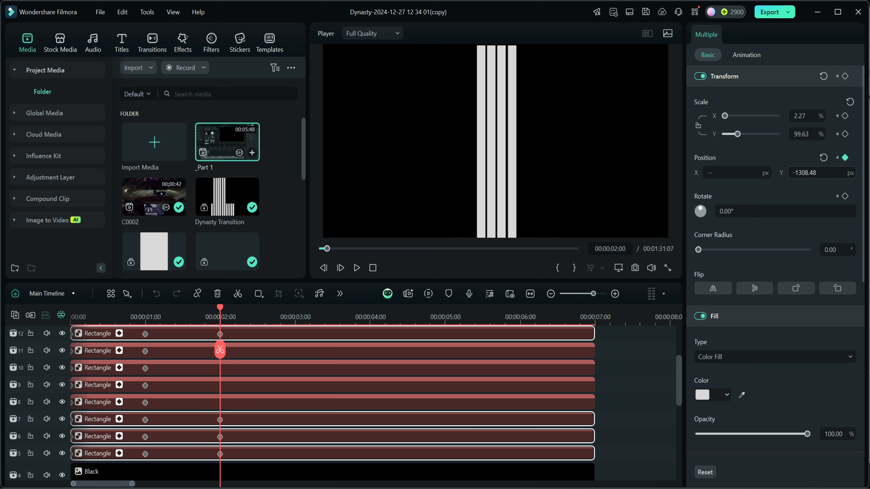
left_click_drag(808, 173, 866, 174)
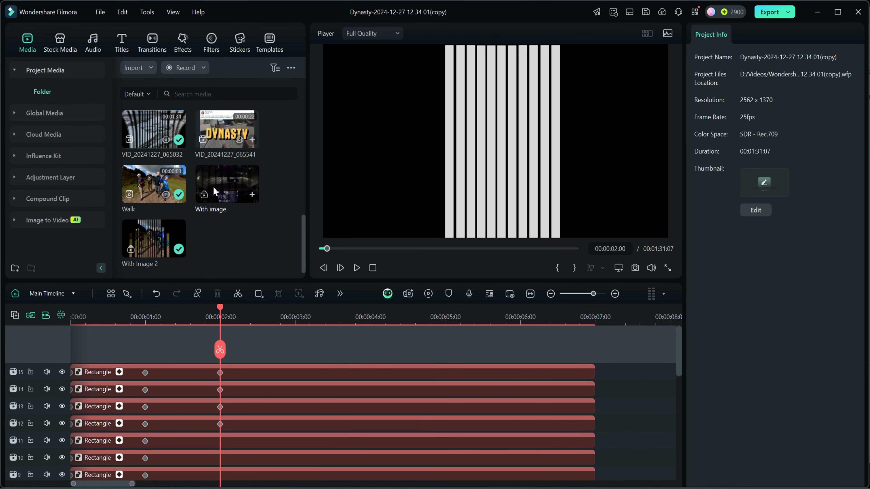
- Show the VID_20241227_065032 reference clip on Video 1 behind the bars and place the playhead at 00:00:02:00
left_click_drag(302, 229, 297, 200)
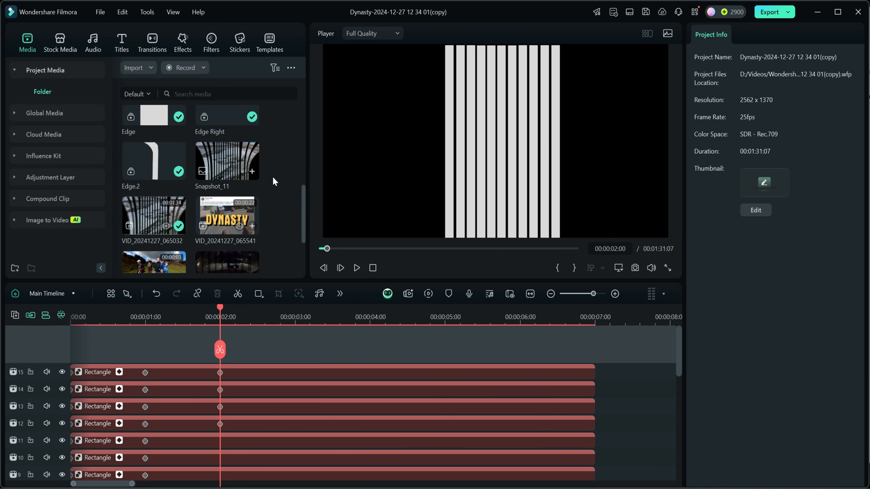
left_click_drag(304, 206, 304, 211)
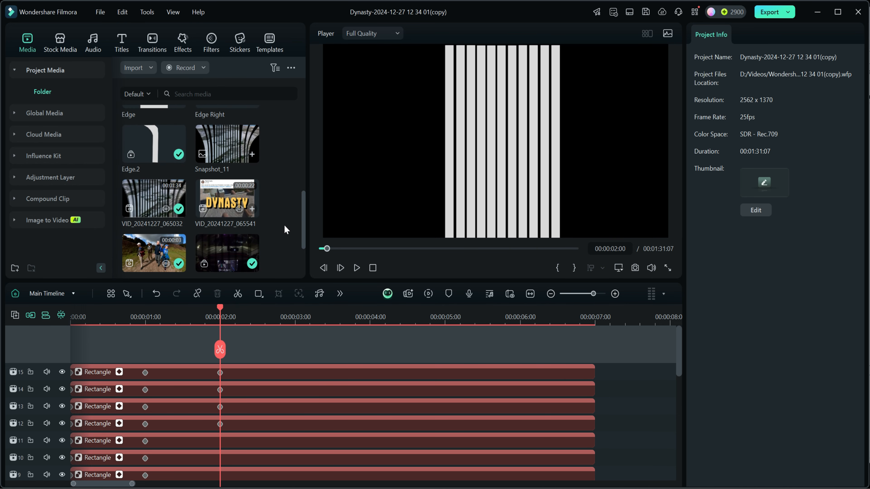
scroll(284, 339, "down", 2)
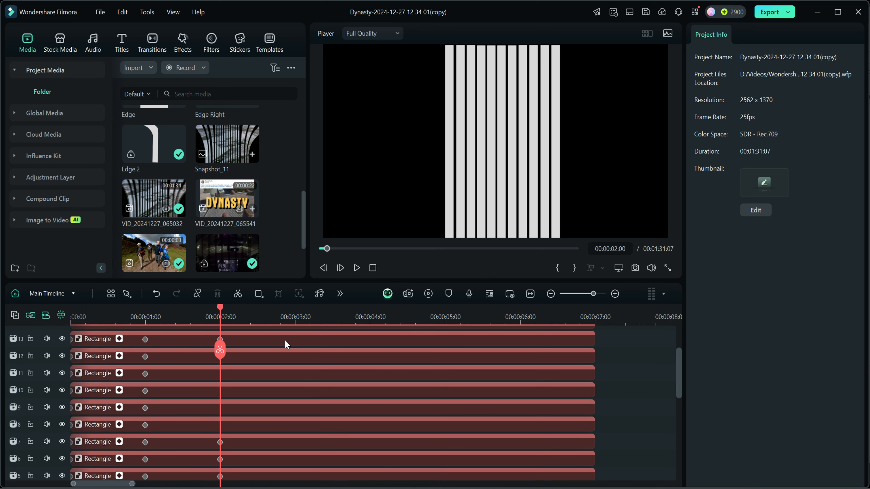
scroll(612, 419, "down", 5)
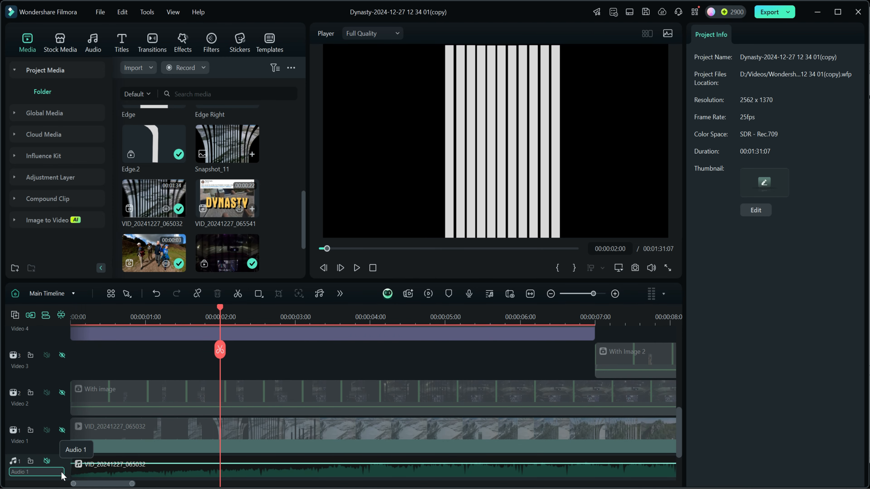
left_click(62, 429)
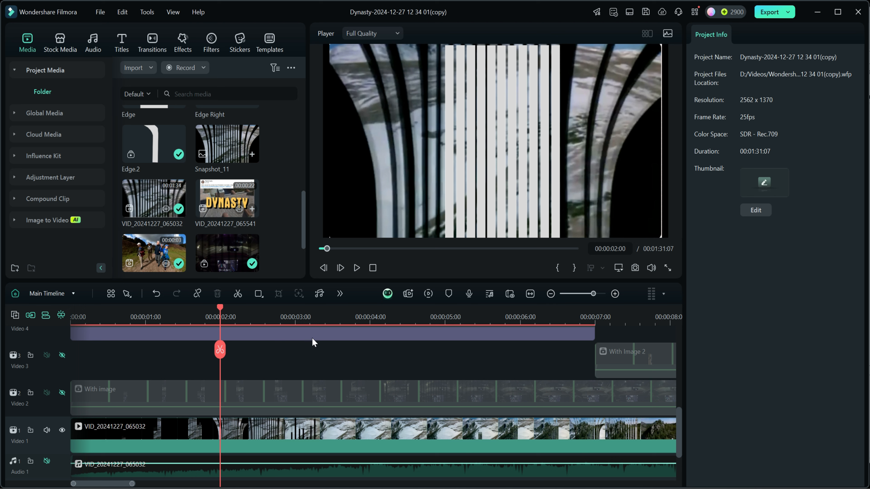
left_click(373, 268)
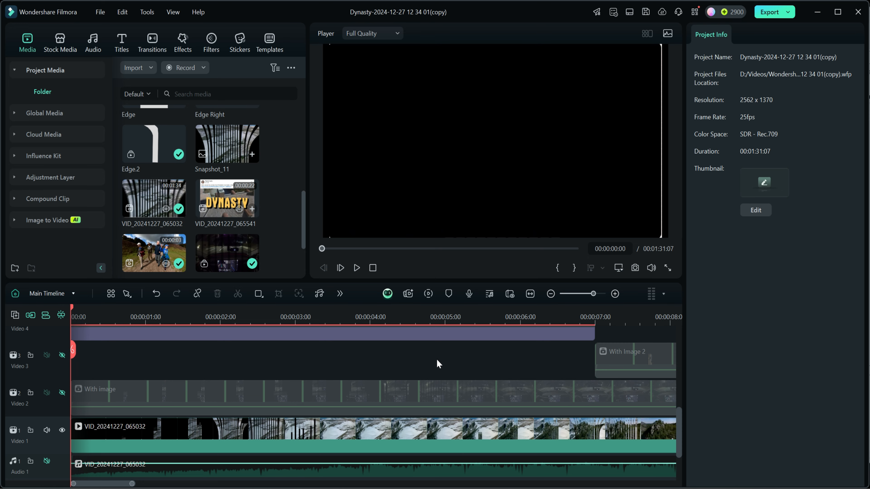
scroll(505, 360, "up", 2)
scroll(504, 359, "up", 6)
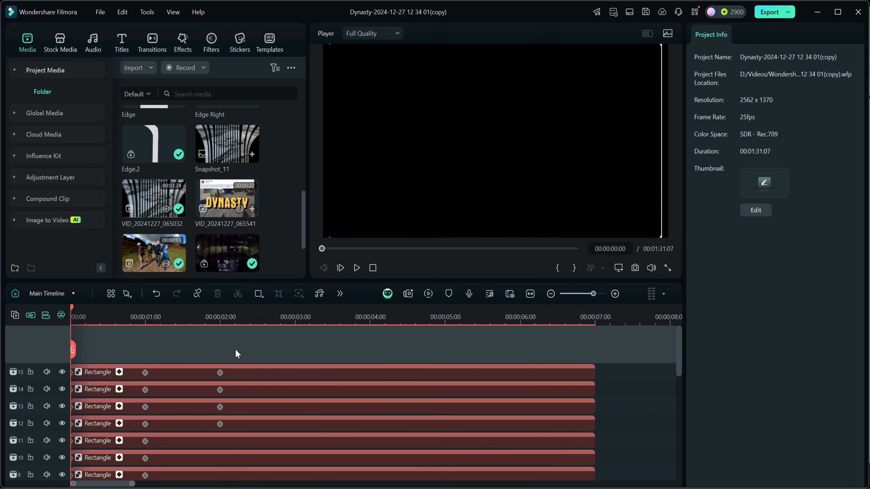
left_click(220, 323)
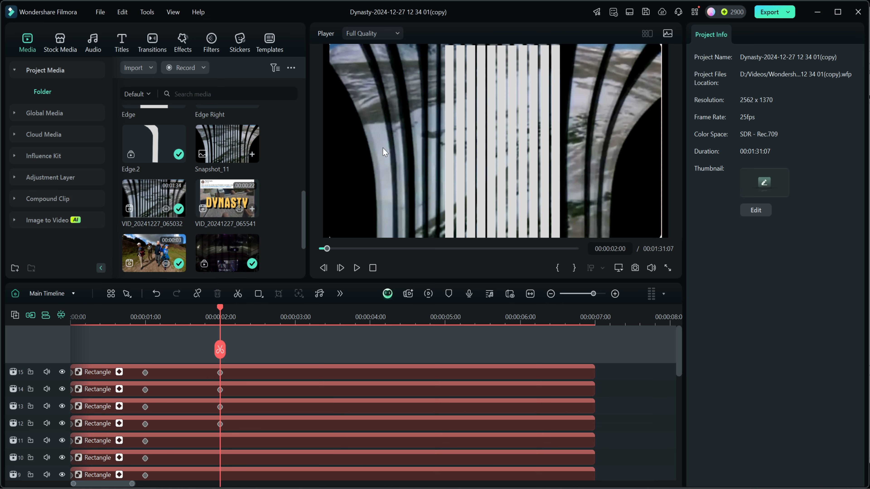
- Search the stock media for white and add the White solid on track 16 from 0 seconds, extended to 00:00:07:00
left_click(60, 39)
left_click(17, 115)
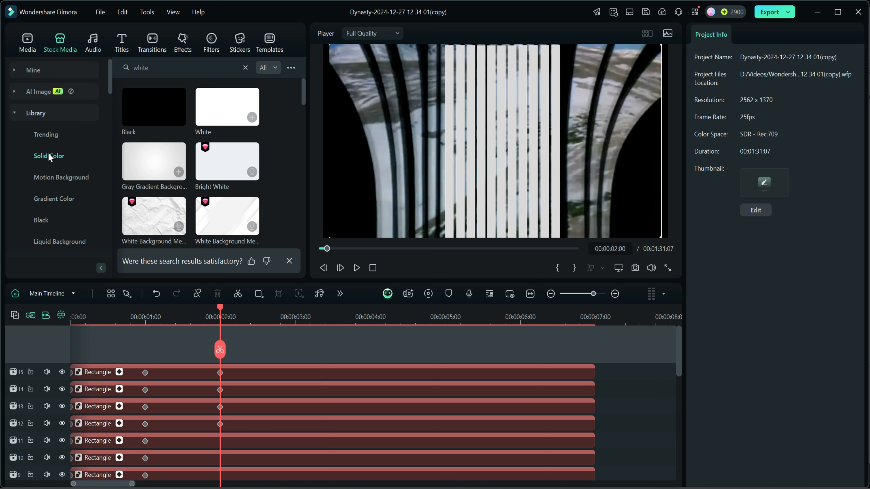
left_click(181, 67)
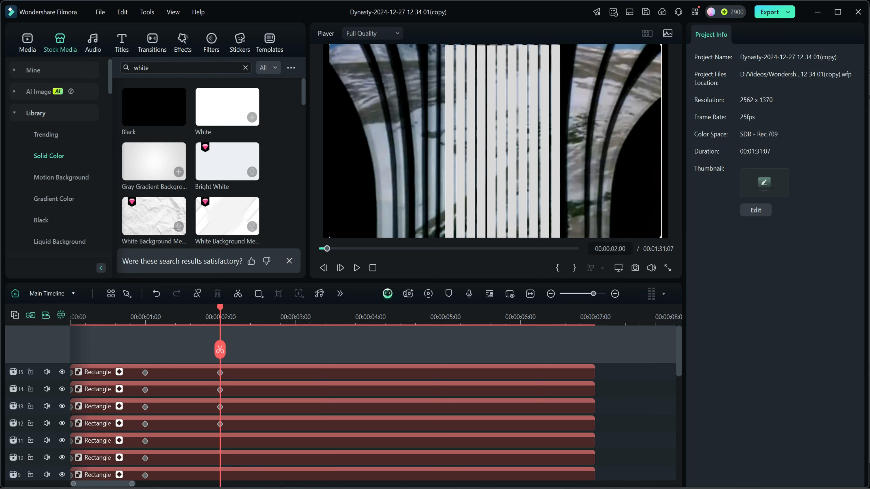
left_click(245, 68)
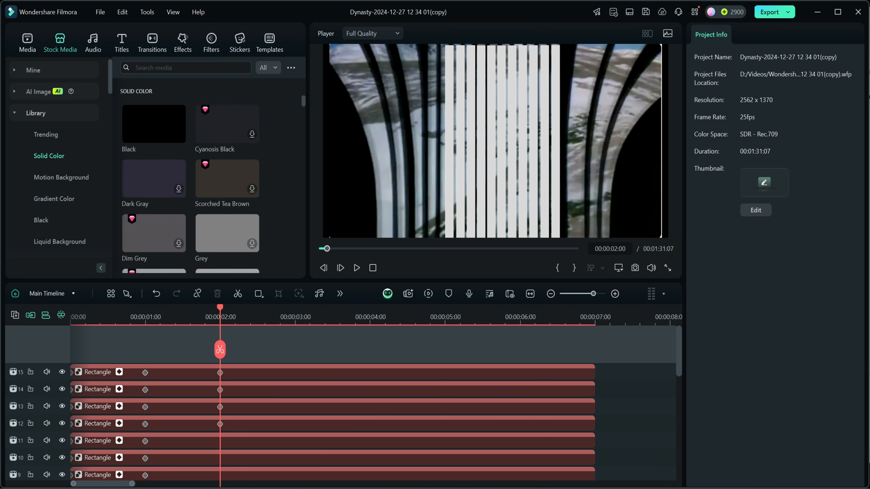
left_click(146, 67)
left_click(145, 97)
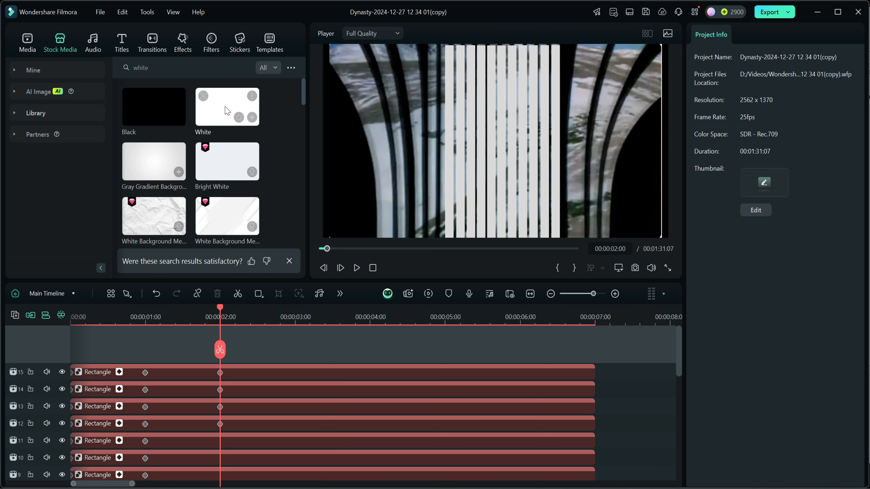
left_click_drag(226, 109, 75, 358)
left_click_drag(444, 381, 594, 381)
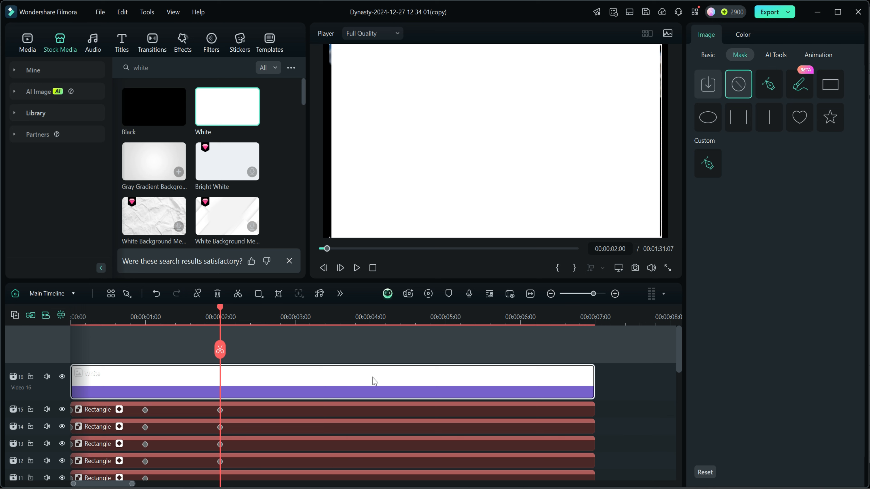
- Lower the White clip's opacity to 47 and scale it up to 109.80% to cover the whole frame
left_click(707, 56)
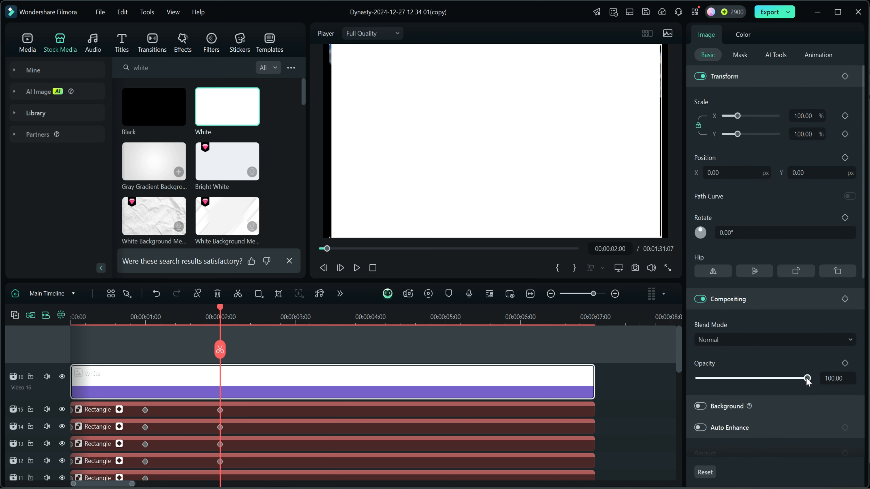
left_click_drag(806, 379, 749, 378)
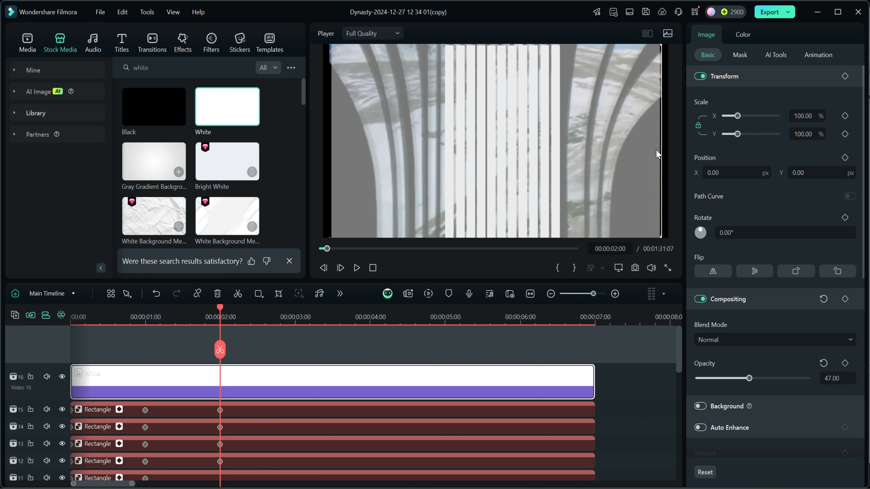
left_click_drag(737, 134, 739, 135)
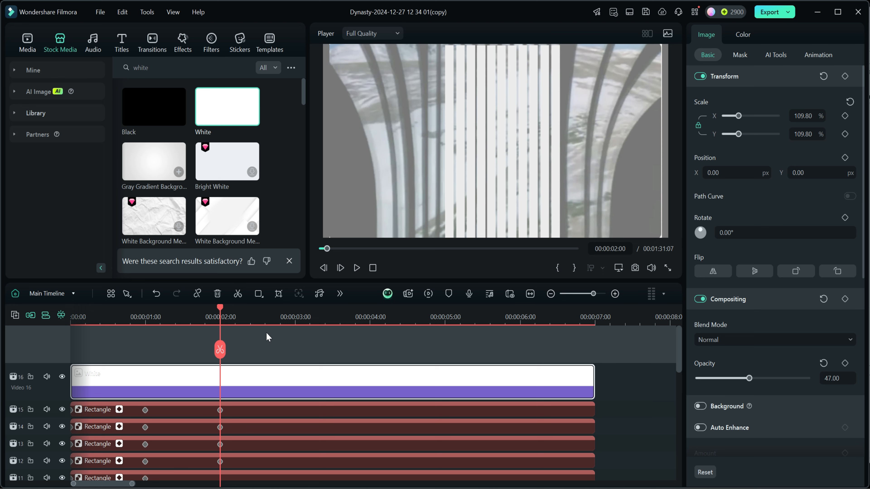
- Place the playhead at 00:00:01:24, one frame before the bars' last keyframes
left_click(220, 306)
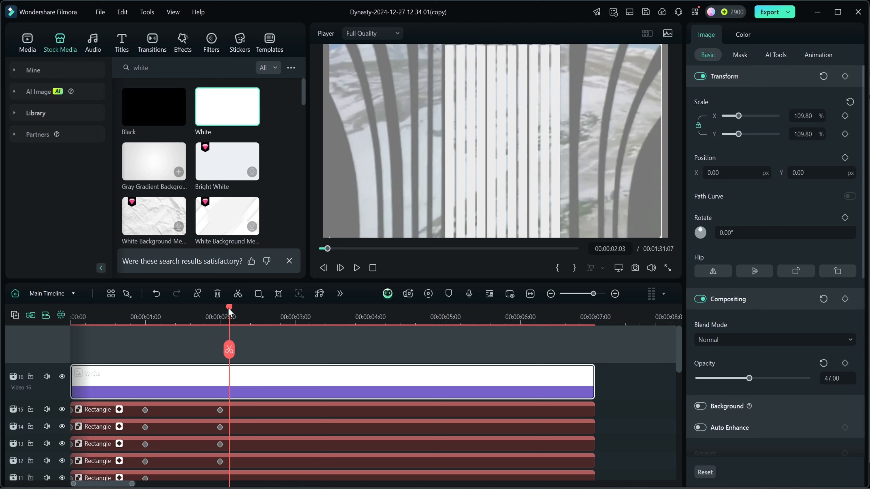
left_click_drag(215, 309, 215, 309)
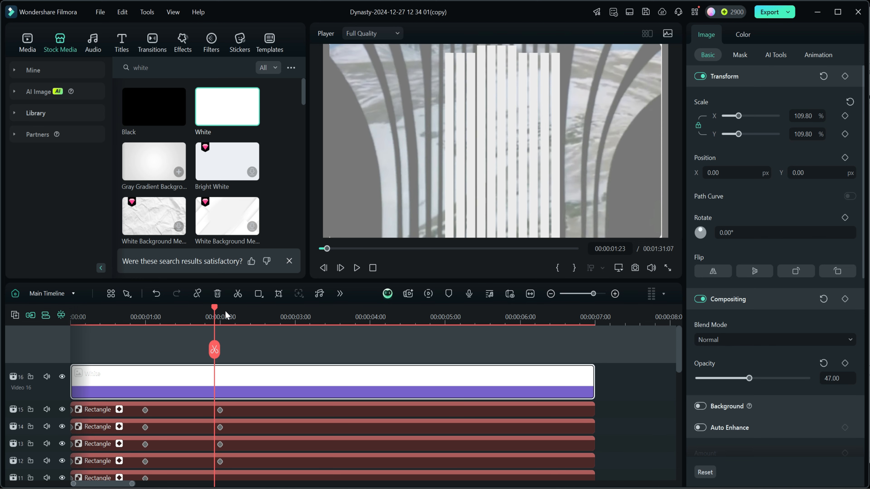
key("Left")
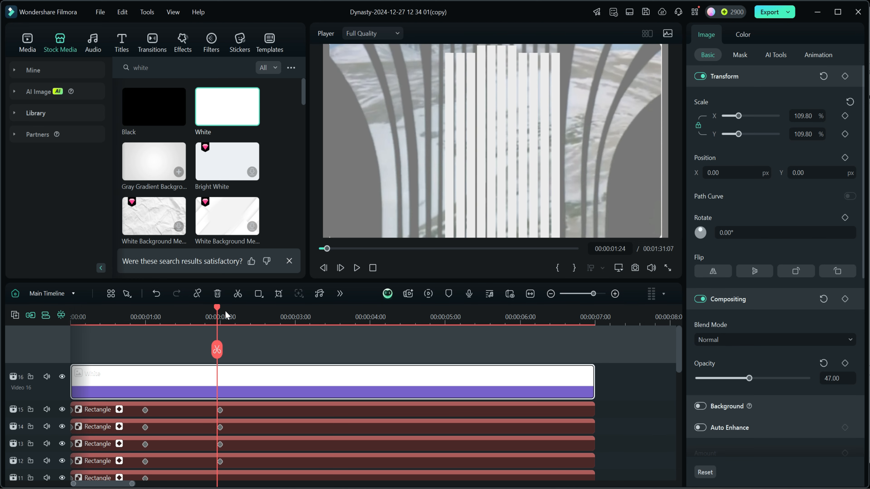
key("Right")
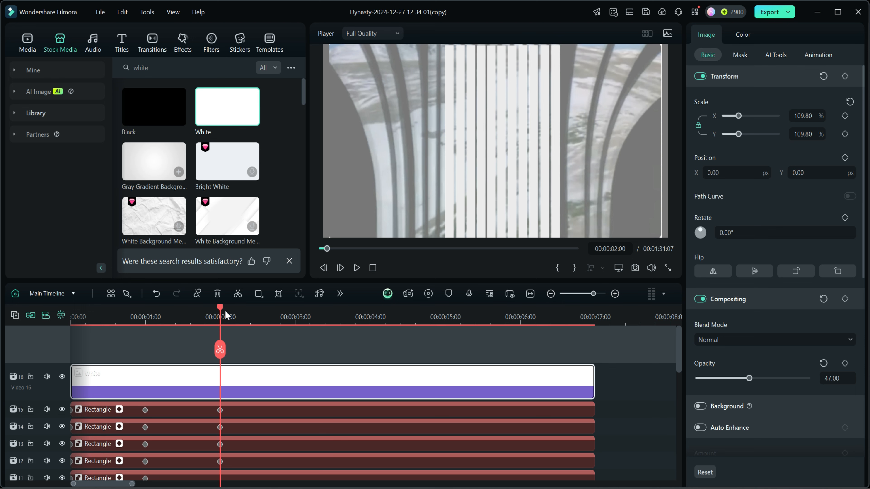
key("Left")
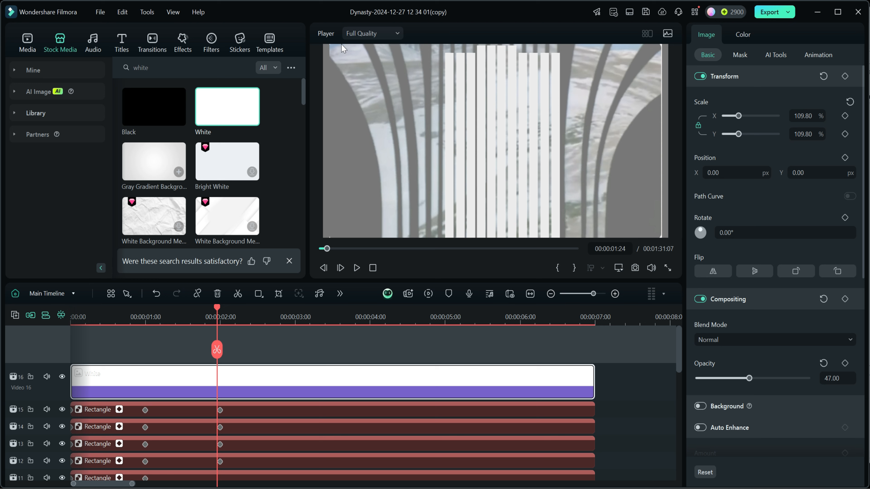
- Draw a closed mask on the White clip, tracing the wide outermost curved bar on the left side of the reference video
left_click(740, 55)
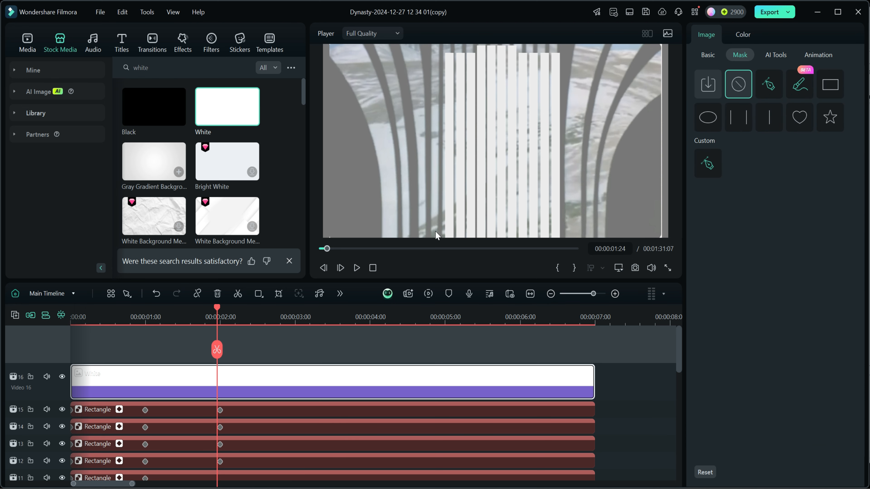
left_click(766, 85)
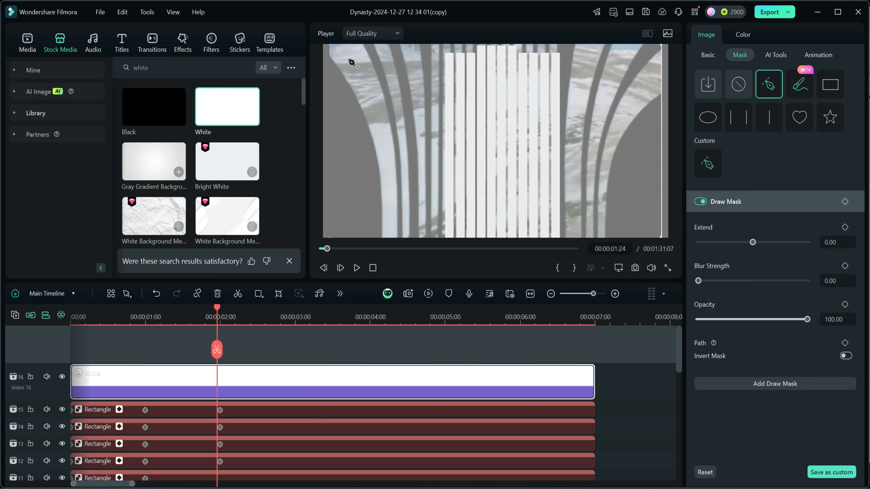
left_click(330, 45)
left_click(361, 45)
left_click(370, 60)
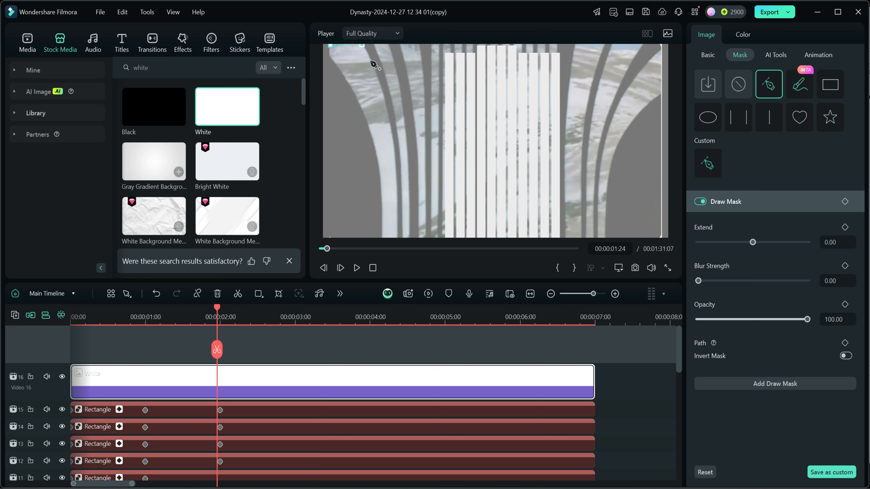
left_click(382, 92)
left_click(392, 131)
left_click(396, 177)
left_click(397, 228)
left_click(397, 236)
left_click(382, 236)
left_click(382, 205)
left_click(381, 182)
left_click(377, 159)
left_click(369, 131)
left_click(360, 107)
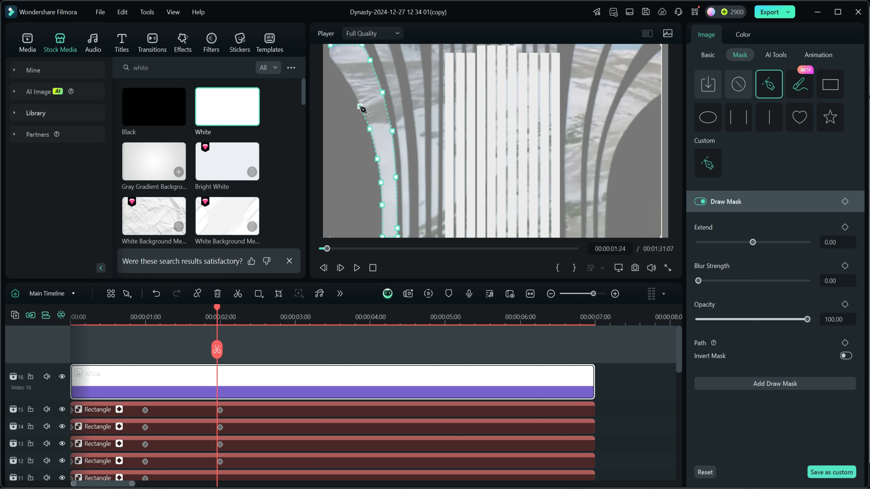
left_click(346, 82)
left_click(332, 61)
left_click(329, 57)
left_click(330, 46)
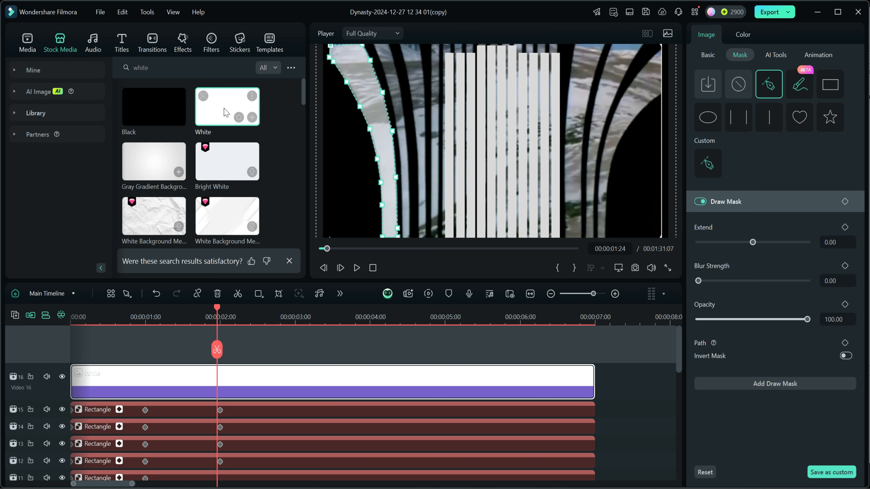
- Add a second White solid on track 17 from 0 seconds, extended to 00:00:07:00
left_click_drag(226, 110, 77, 353)
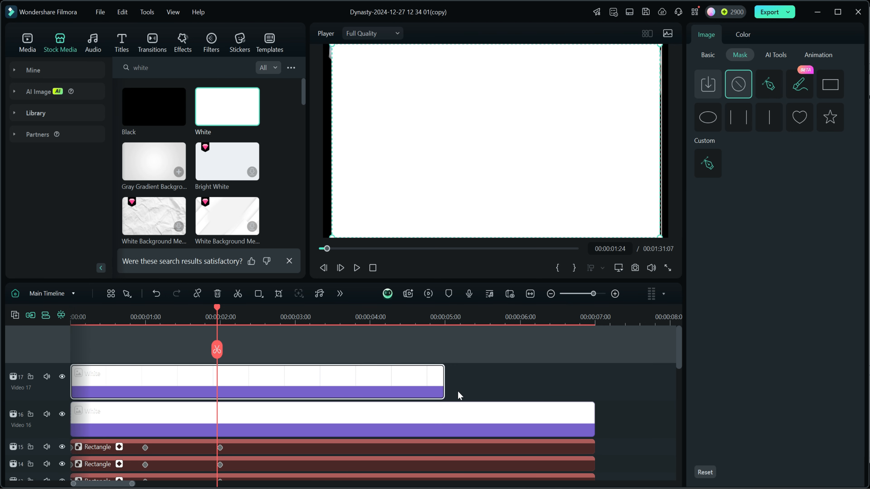
left_click_drag(444, 380, 595, 396)
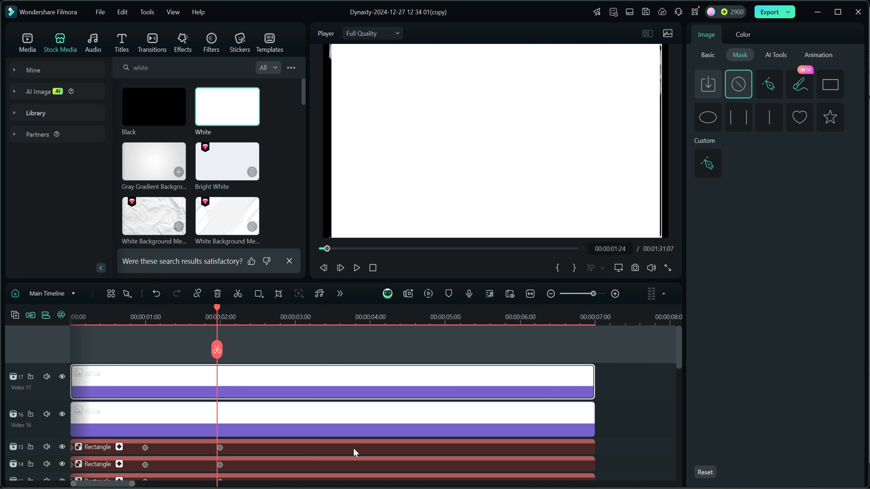
- Set the opacity of the White clip on track 16 to 100 and of the one on track 17 to 50
left_click(329, 420)
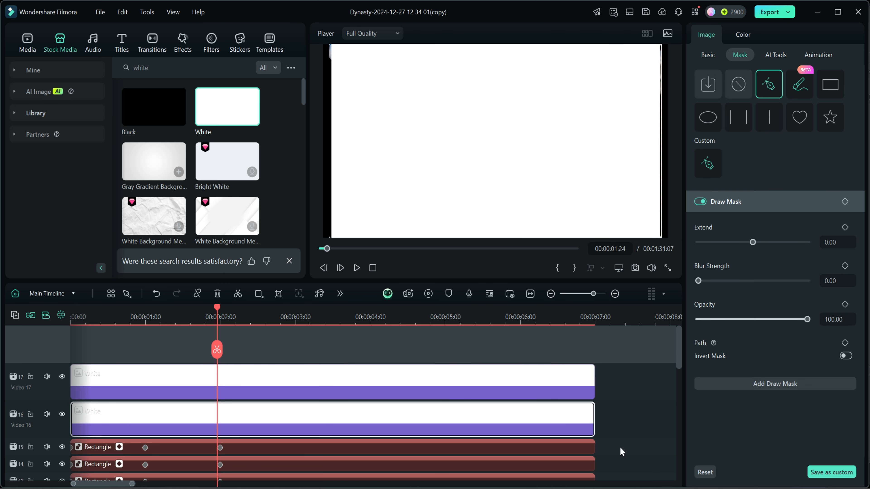
left_click(707, 56)
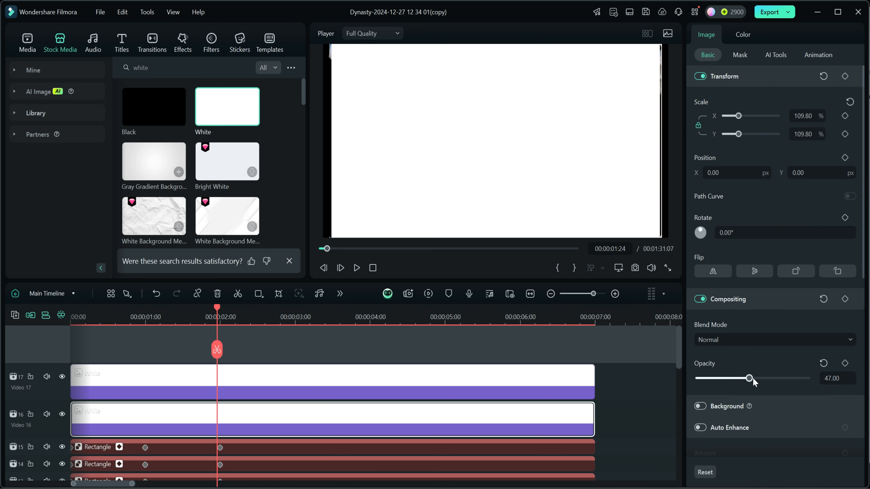
left_click_drag(749, 380, 824, 381)
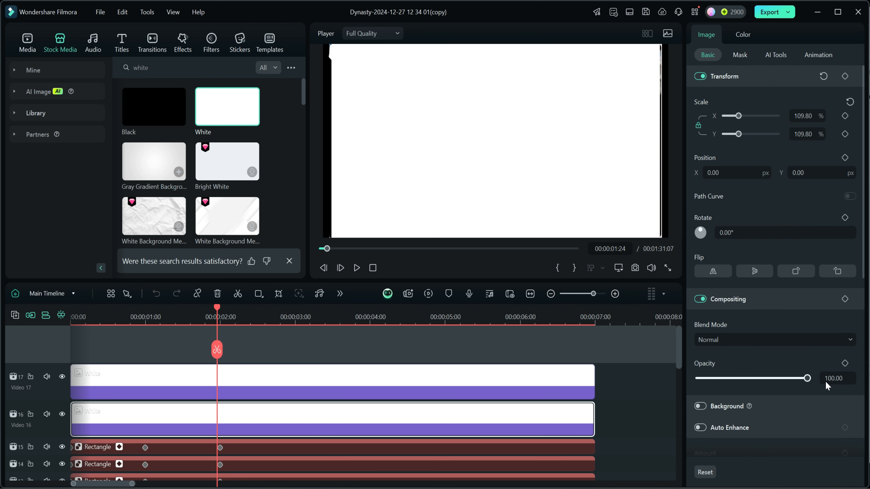
left_click(275, 391)
left_click_drag(808, 379, 753, 379)
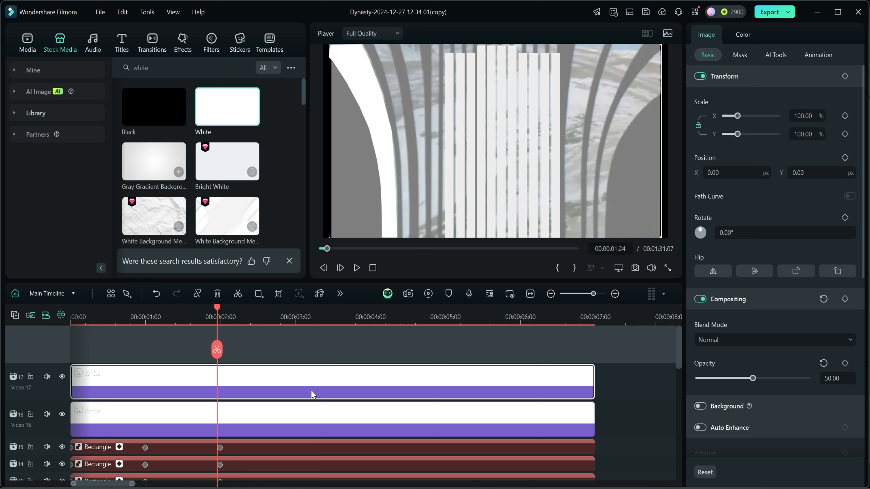
- Draw a closed mask on the track 17 White clip around the reference's second curved bar from the left, and set its opacity to 100
left_click(744, 56)
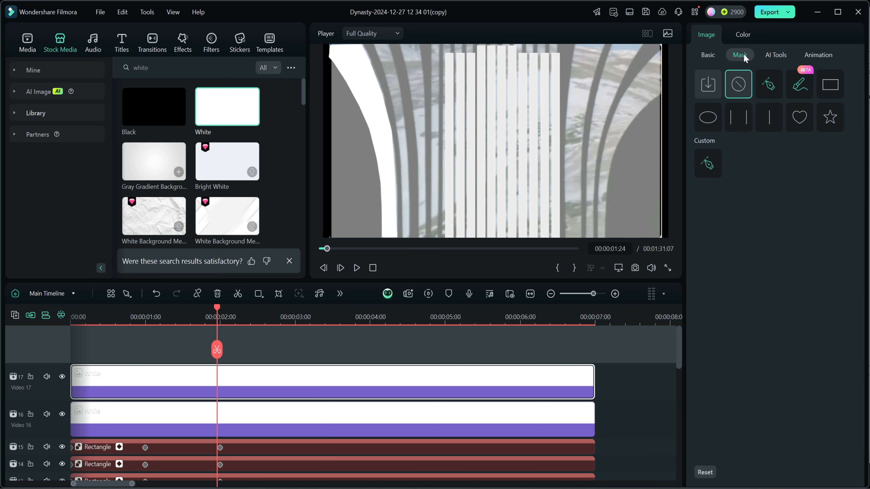
left_click(769, 86)
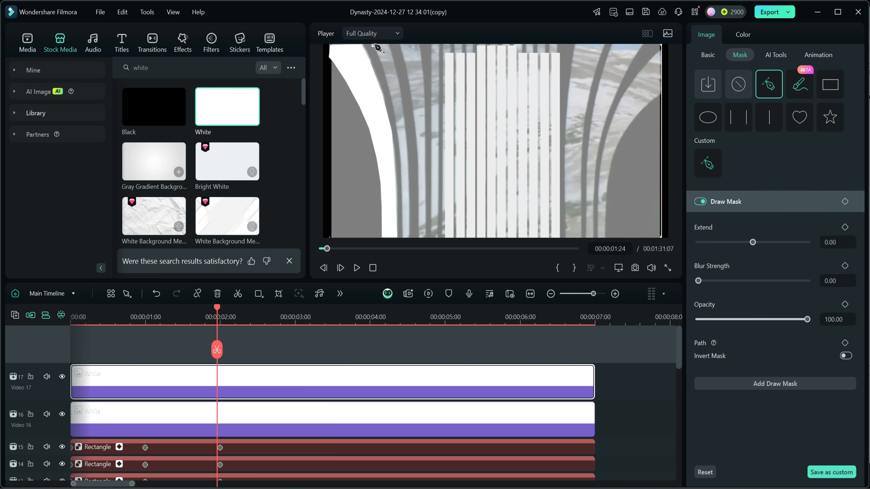
left_click(387, 44)
left_click(395, 67)
left_click(402, 105)
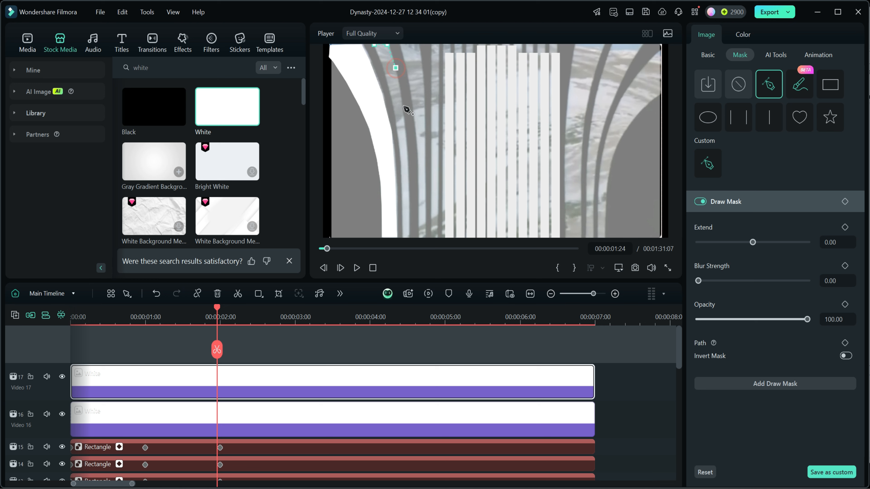
left_click(405, 133)
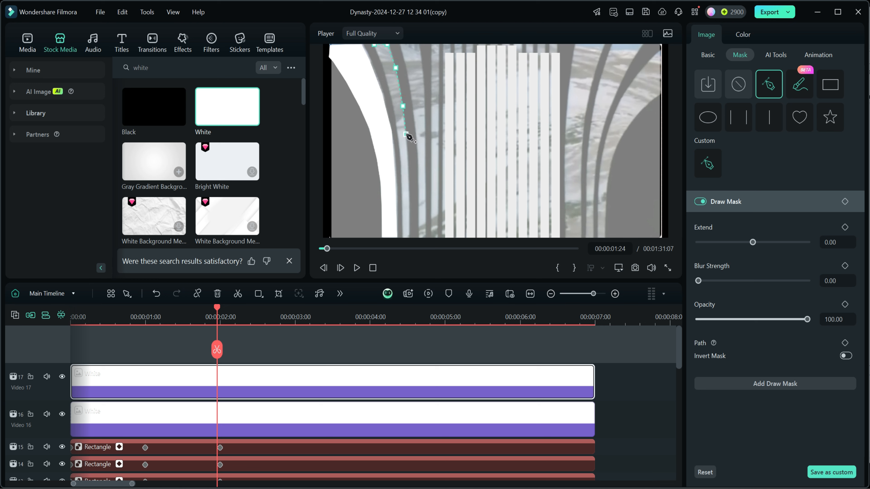
left_click(408, 166)
left_click(409, 193)
left_click(408, 237)
left_click(402, 236)
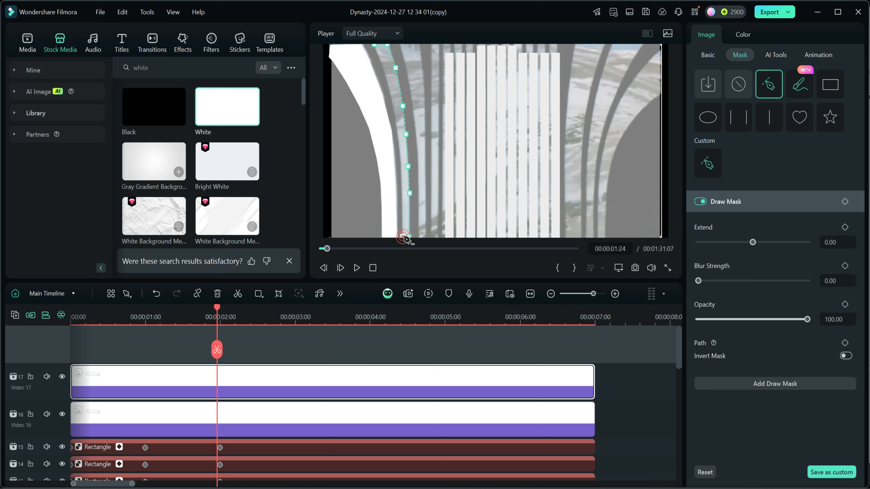
left_click(402, 194)
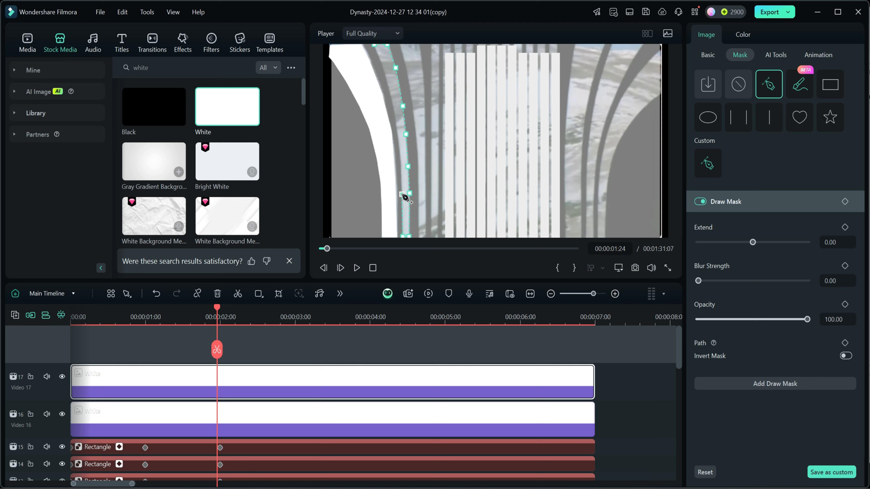
left_click(400, 166)
left_click(397, 135)
left_click(394, 107)
left_click(386, 75)
left_click(377, 54)
left_click(376, 48)
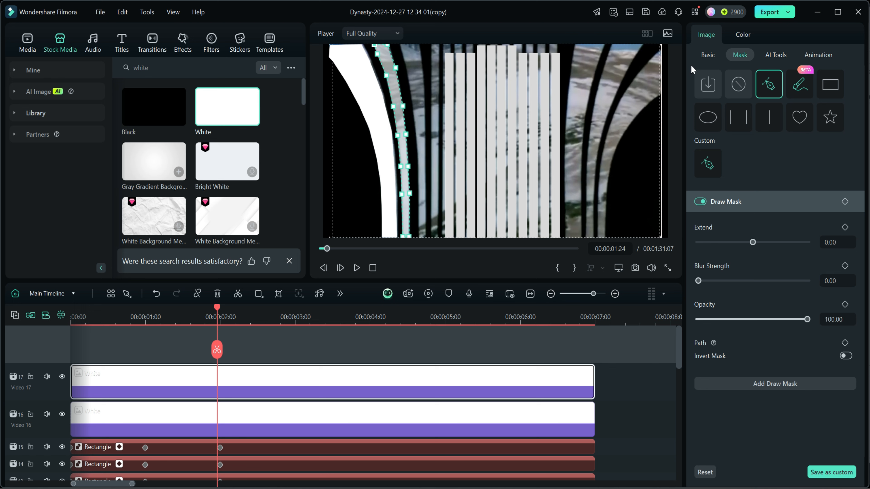
left_click(711, 55)
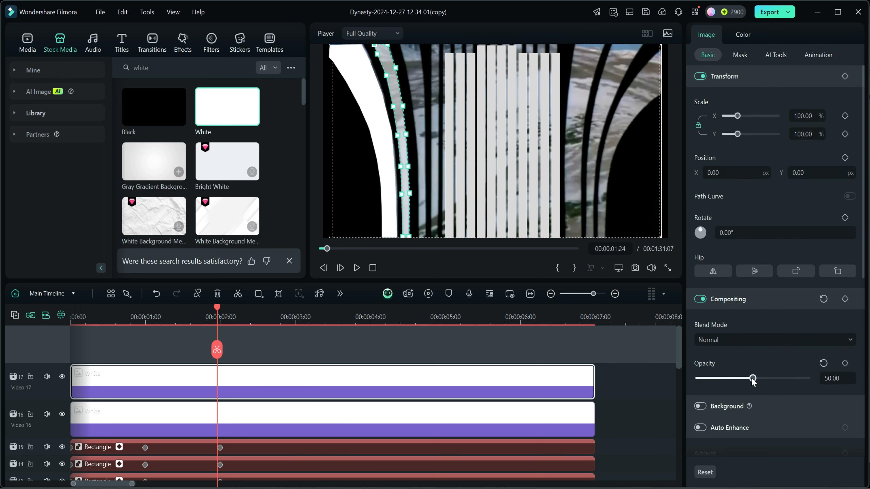
left_click_drag(753, 379, 806, 379)
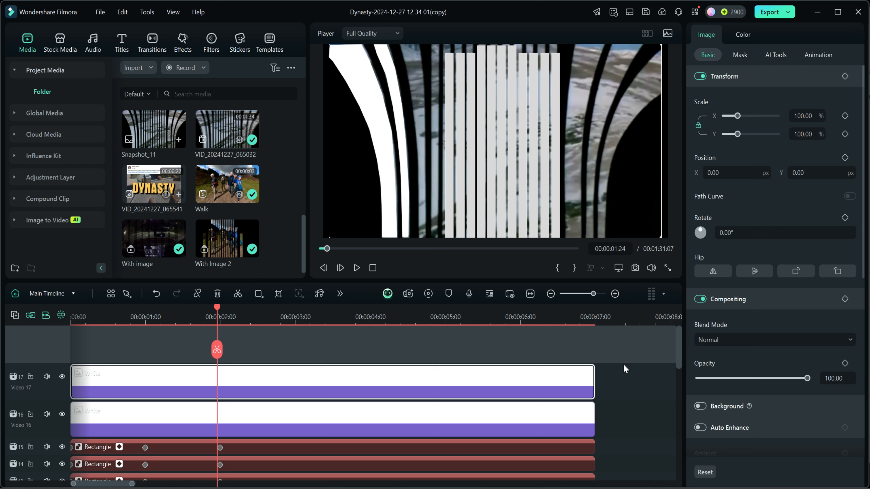
- Combine the two masked White clips into a compound clip named Far edge
left_click_drag(609, 423, 566, 388)
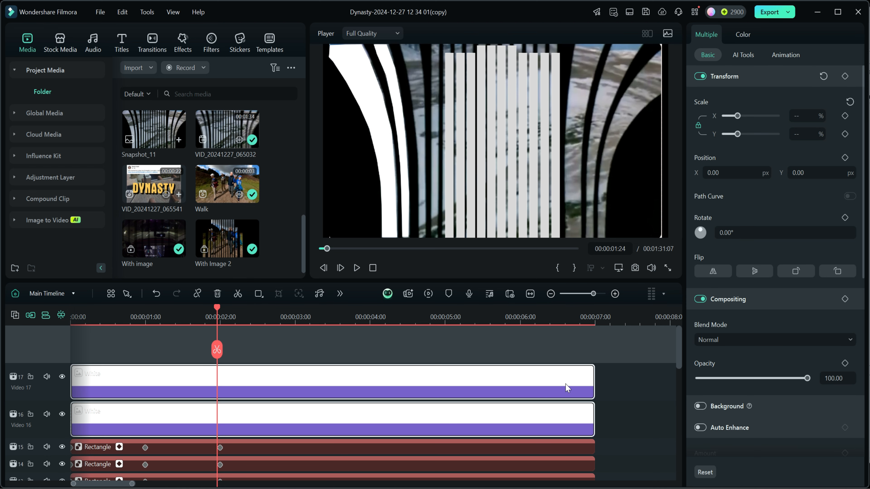
right_click(549, 381)
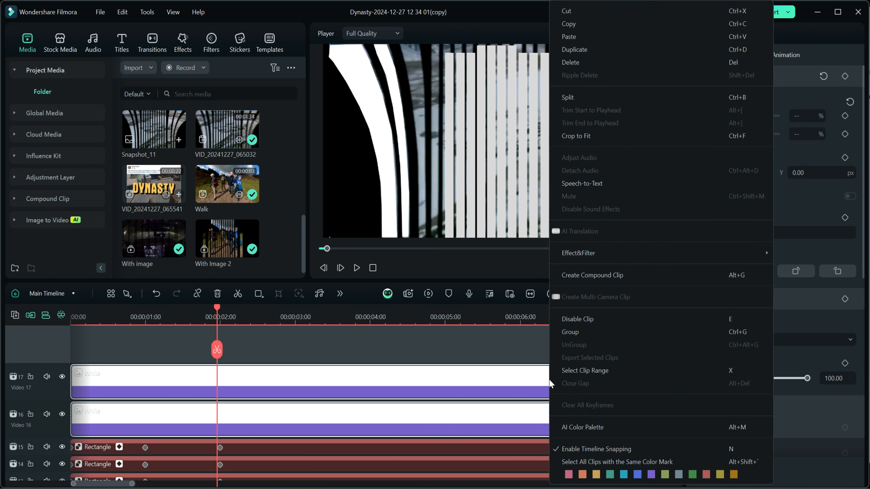
left_click(575, 274)
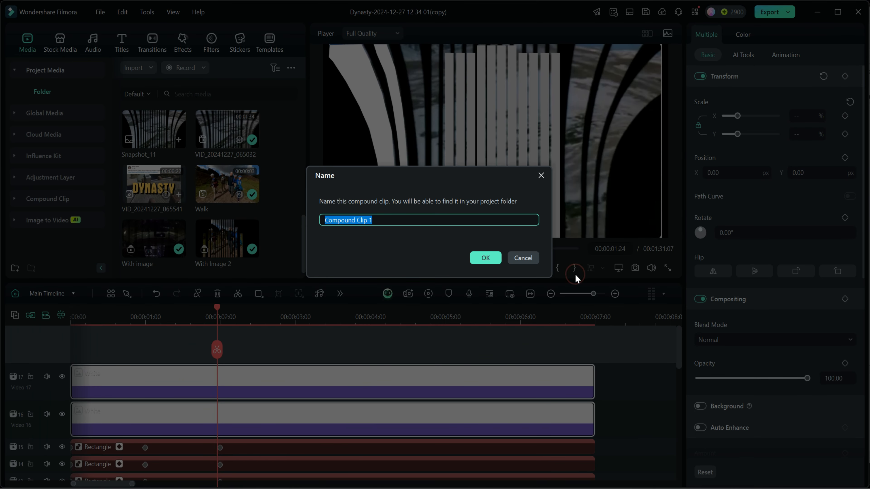
triple_click(379, 221)
type("Far")
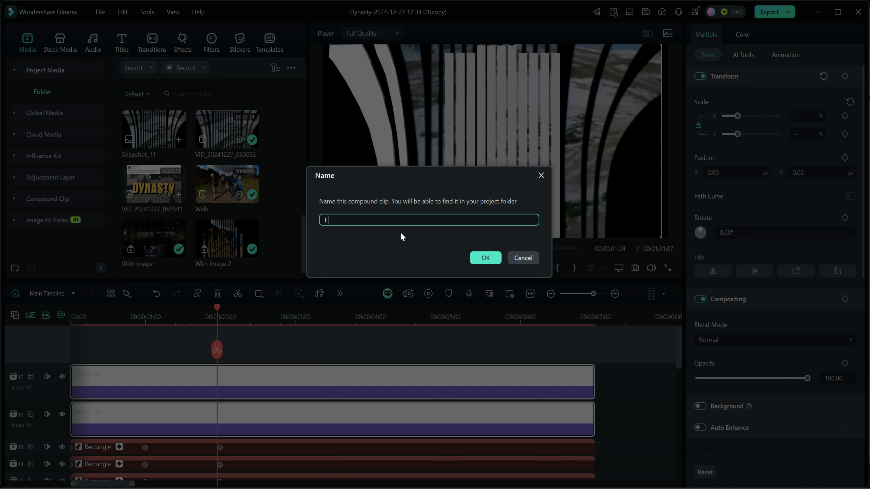
type("edge")
left_click(493, 259)
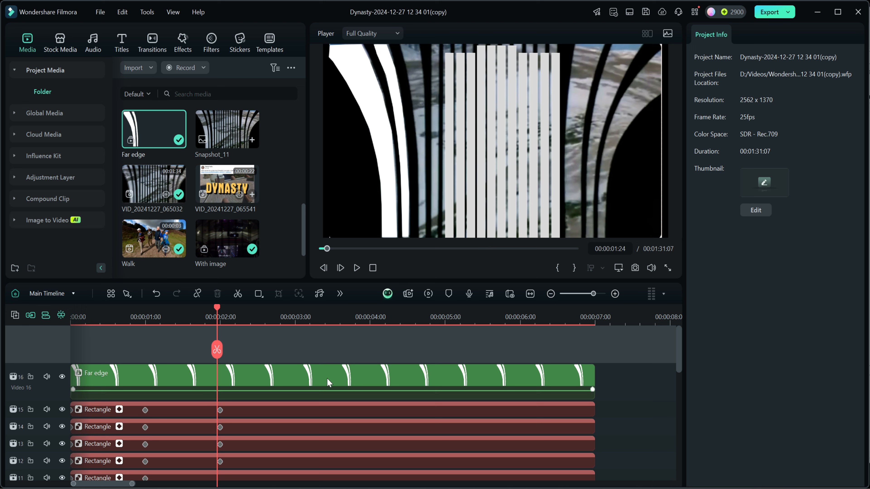
- Duplicate the Far edge compound clip onto track 17 and align the copy to start at 0 seconds
left_click(323, 383)
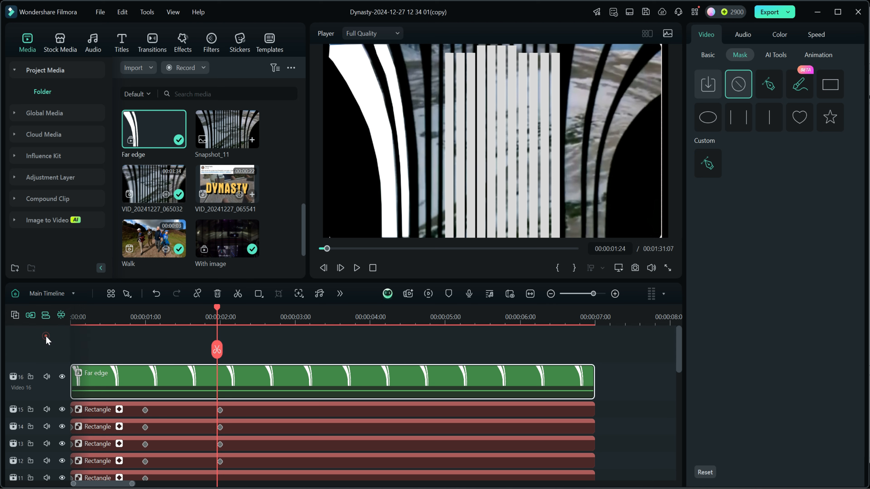
key("ctrl+v")
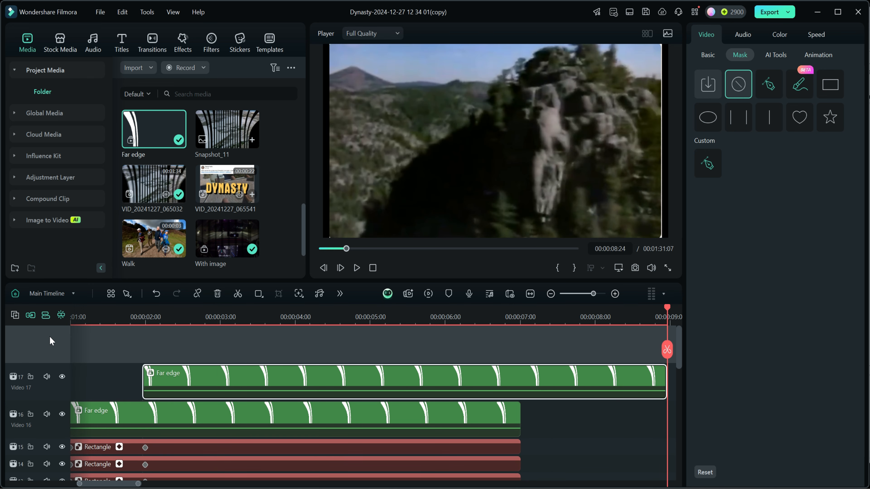
left_click_drag(347, 386, 276, 390)
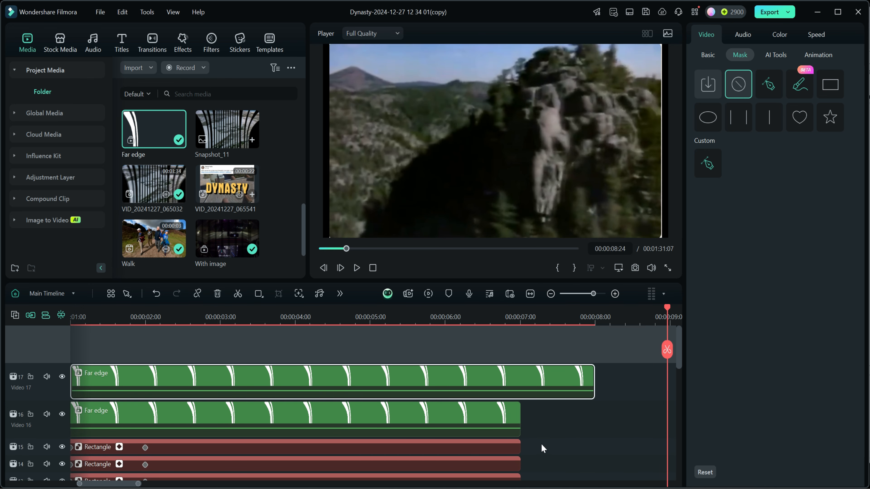
left_click_drag(399, 390, 279, 385)
left_click(372, 267)
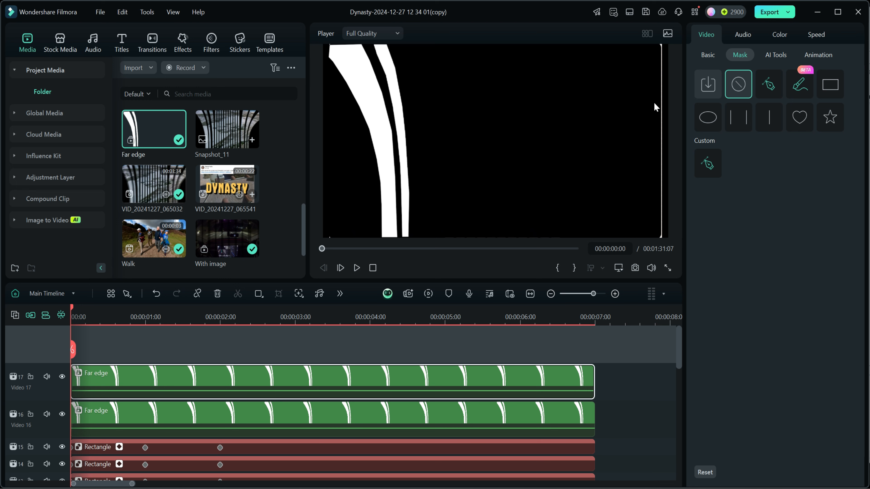
- Flip the Far edge copy on track 17 horizontally, and place the playhead at the track 15 rectangle's 00:00:02:00 keyframe
double_click(235, 383)
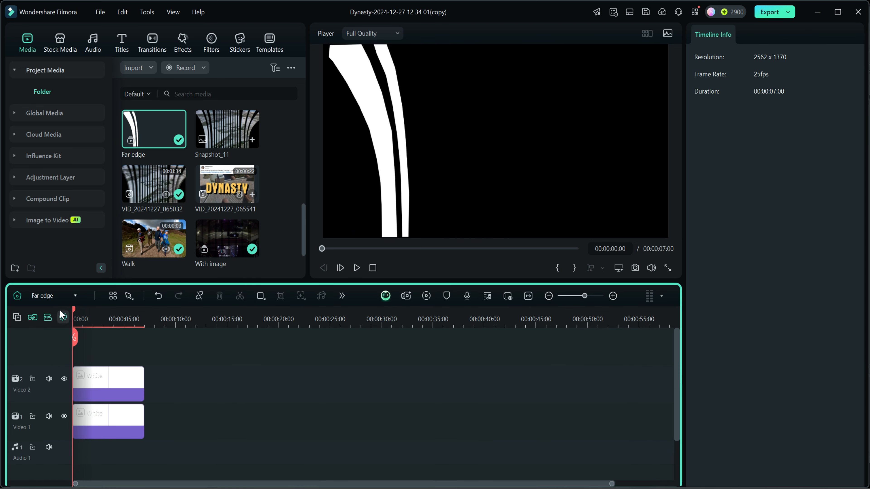
left_click(17, 296)
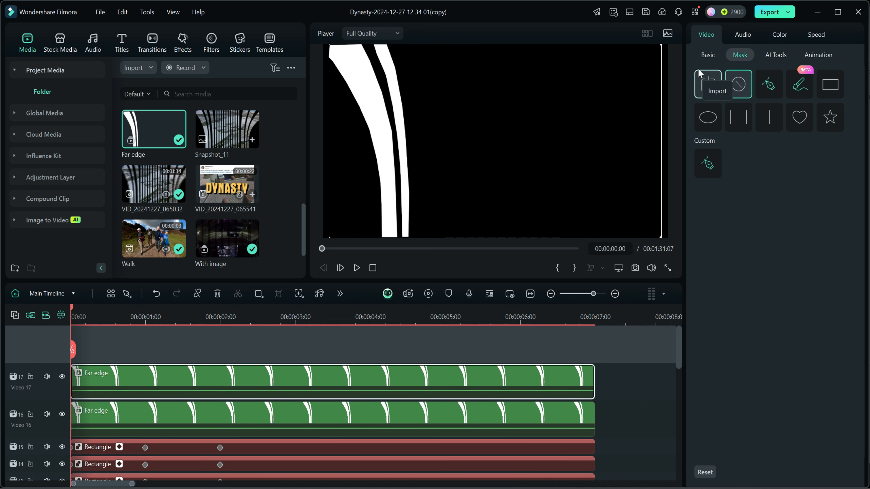
left_click(706, 56)
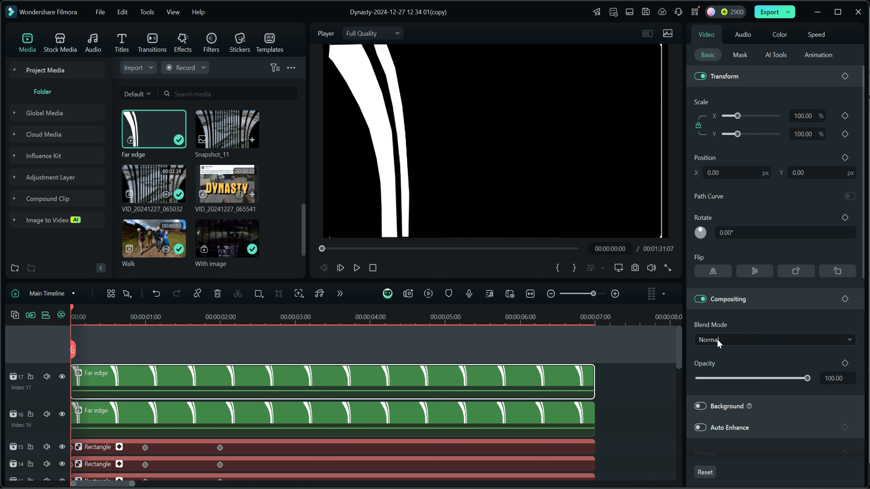
left_click(712, 273)
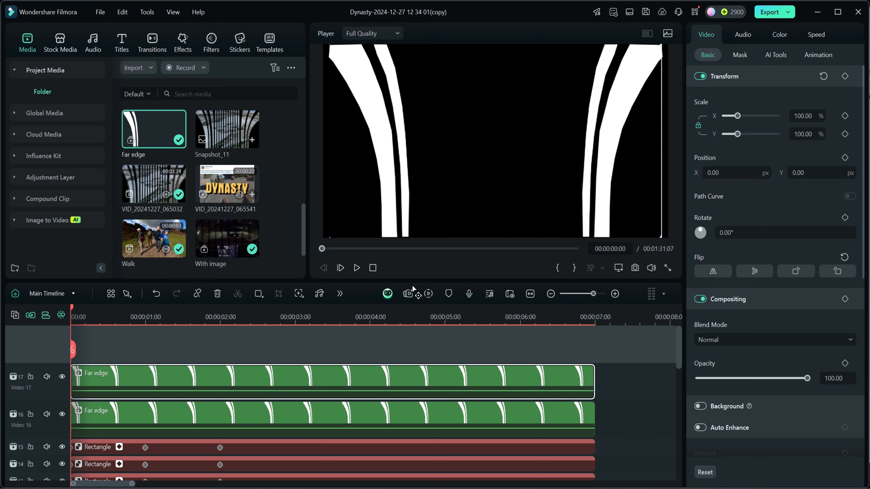
left_click(220, 448)
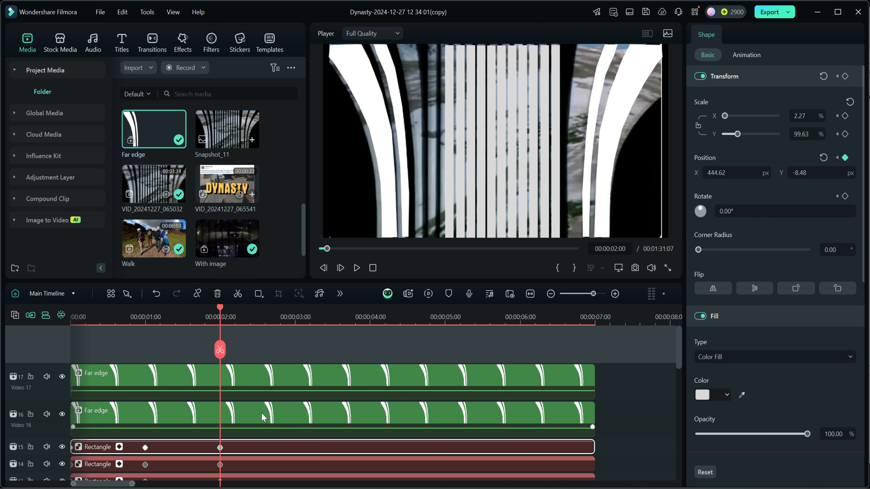
- Add a single line mask to the Far edge clip on track 16 and rotate the mask to 90°
left_click(242, 416)
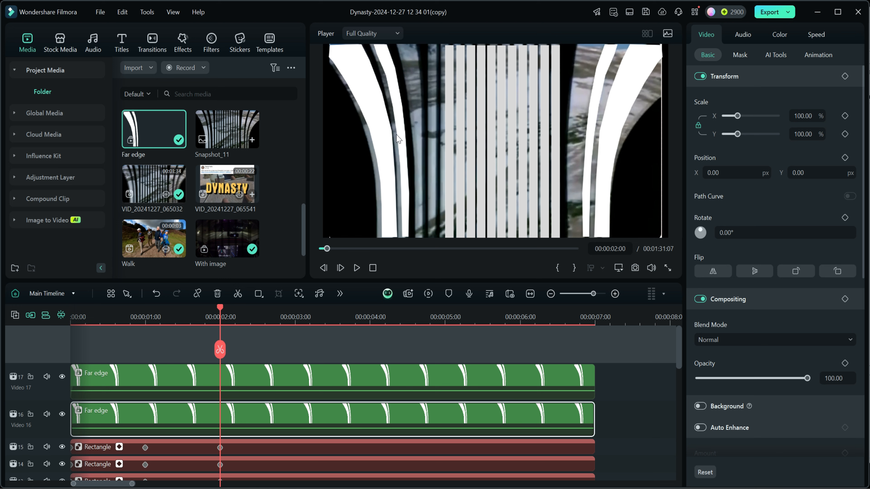
left_click(740, 54)
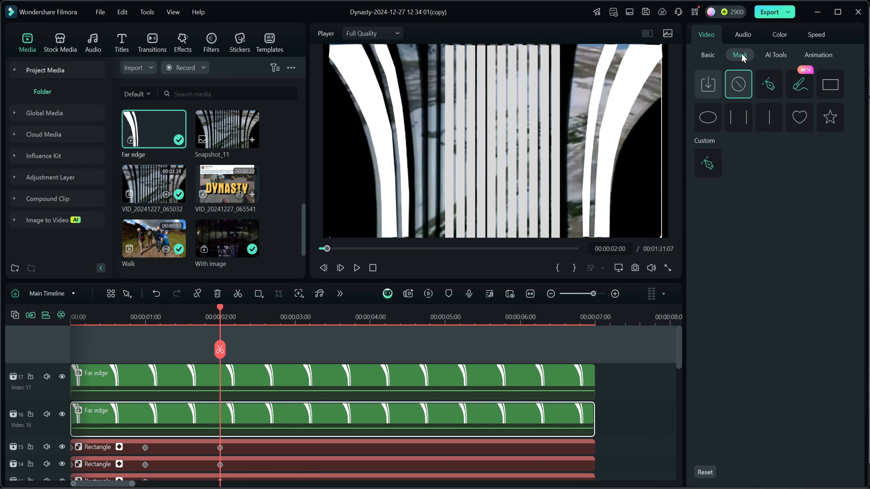
left_click(767, 117)
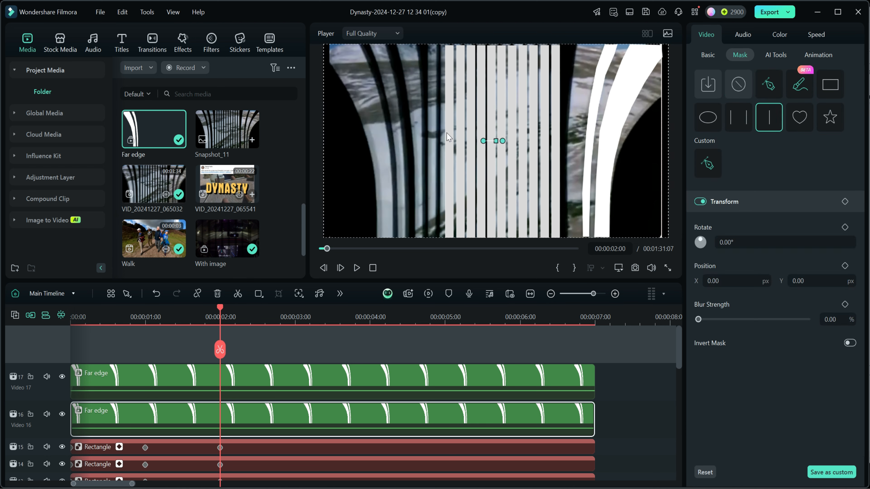
left_click_drag(483, 143, 499, 85)
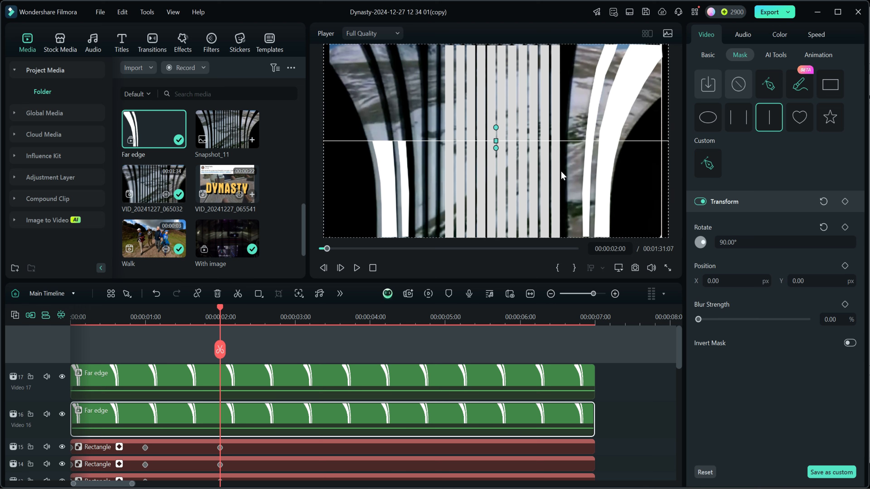
- Keyframe the track 16 mask to rise from Y position -681.22 at 00:00:02:00 to Y position 731.78 at 00:00:03:00
left_click_drag(497, 142, 495, 237)
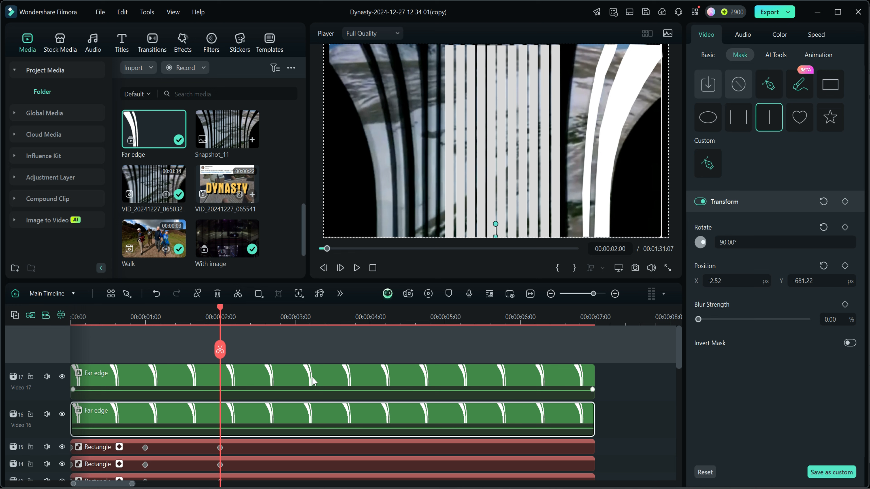
left_click(845, 201)
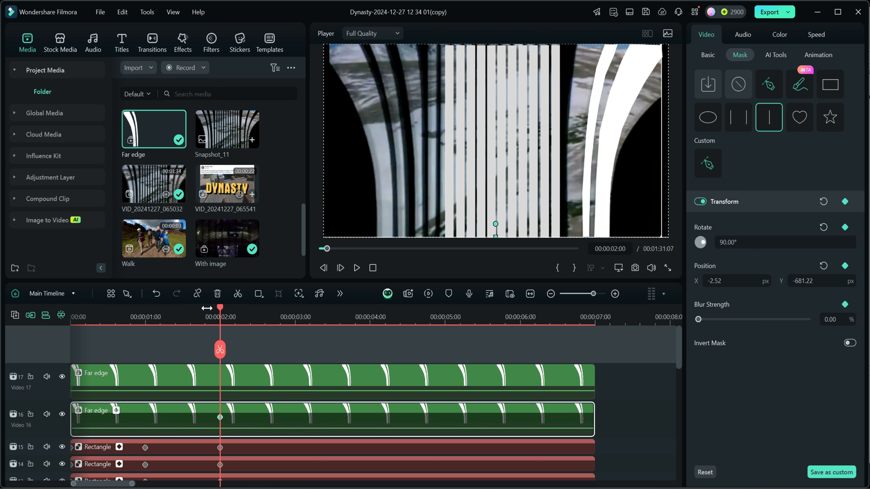
left_click_drag(221, 307, 295, 312)
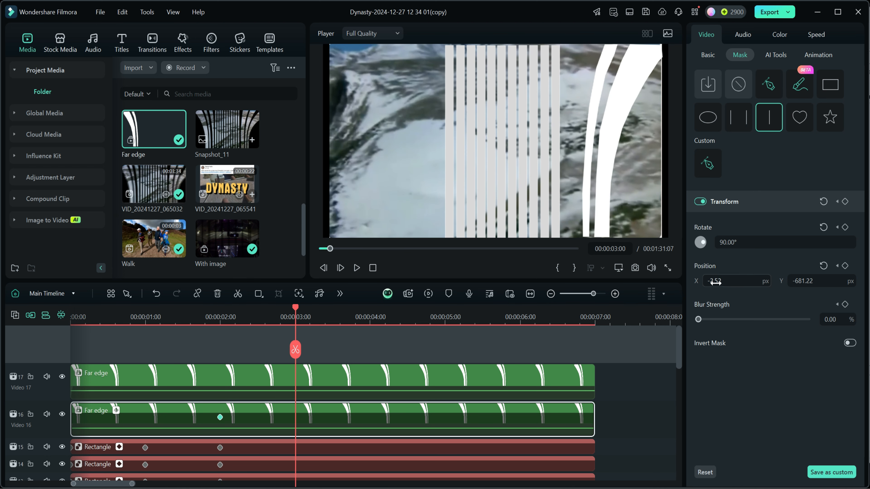
left_click_drag(792, 280, 819, 282)
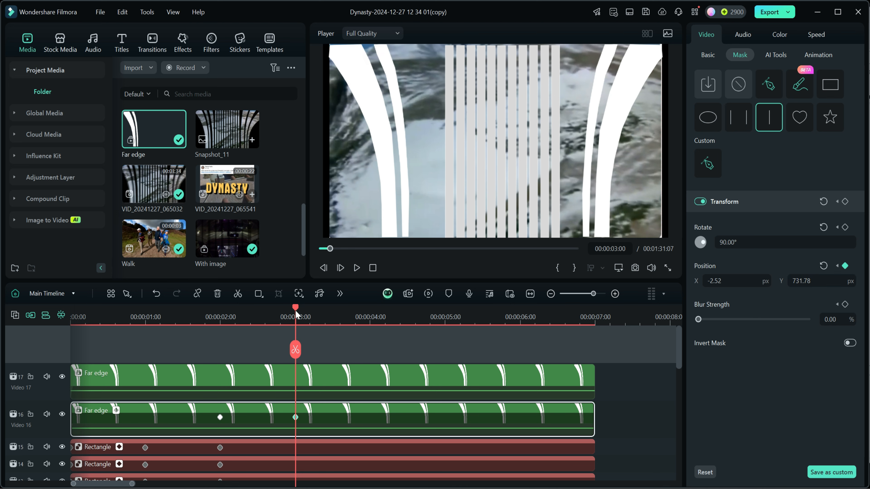
- Add a single line mask to the Far edge copy on track 17 at 00:00:02:00 and rotate the mask to 90°
left_click_drag(296, 308, 217, 319)
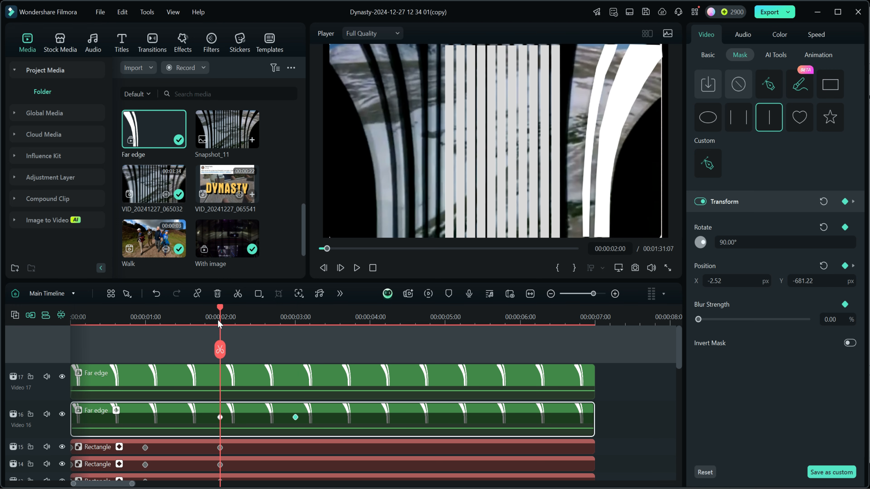
left_click(229, 374)
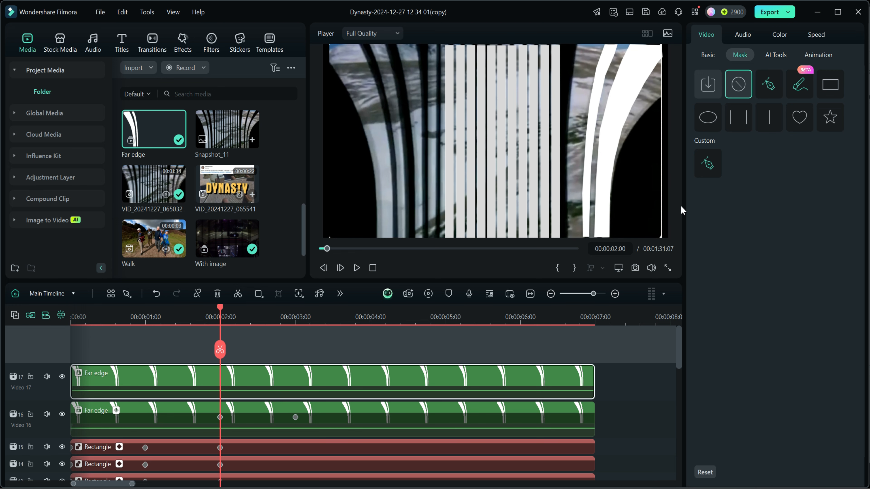
left_click(767, 121)
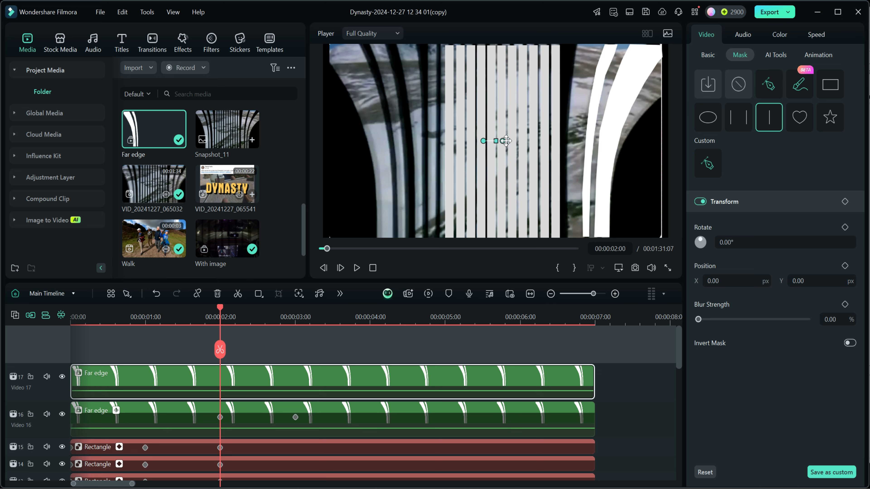
left_click_drag(483, 140, 496, 127)
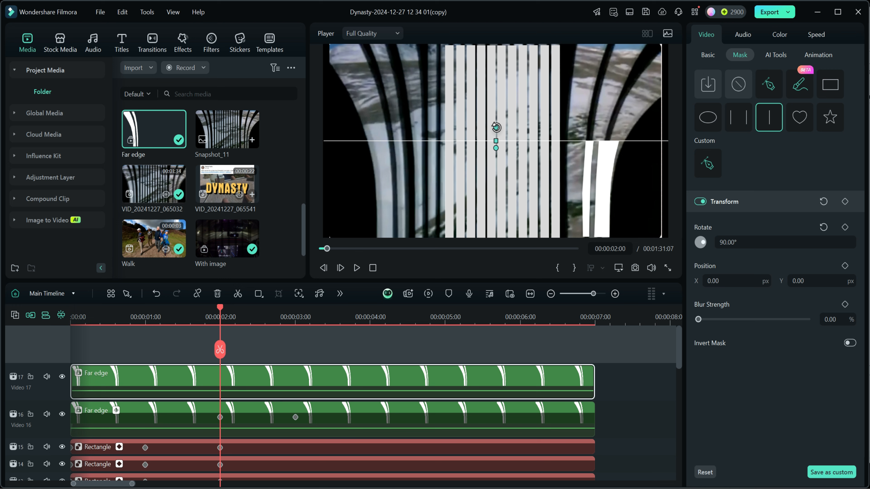
left_click(754, 243)
type("133")
key("Return")
left_click_drag(749, 242, 739, 242)
left_click(739, 242)
type("90")
key("Return")
- Lower the track 17 mask below the frame to X 52.98, Y -688.78, and keyframe its transform at 00:00:02:00
left_click_drag(495, 141, 502, 242)
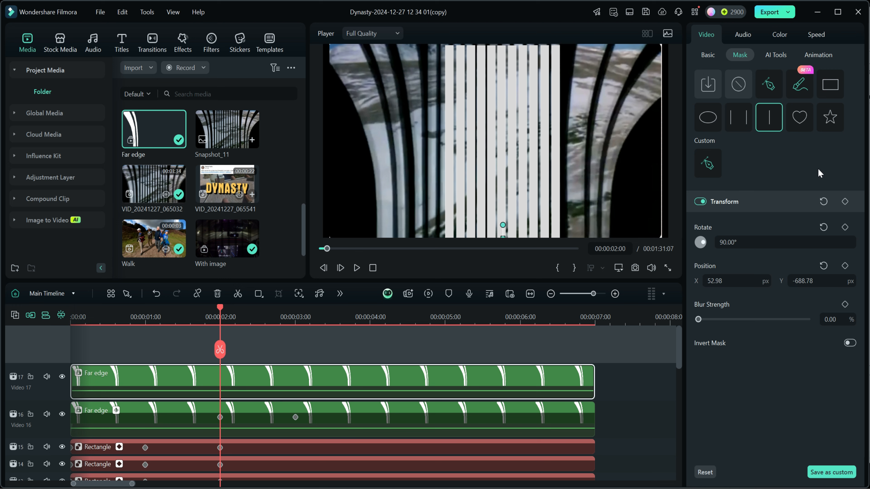
left_click(844, 201)
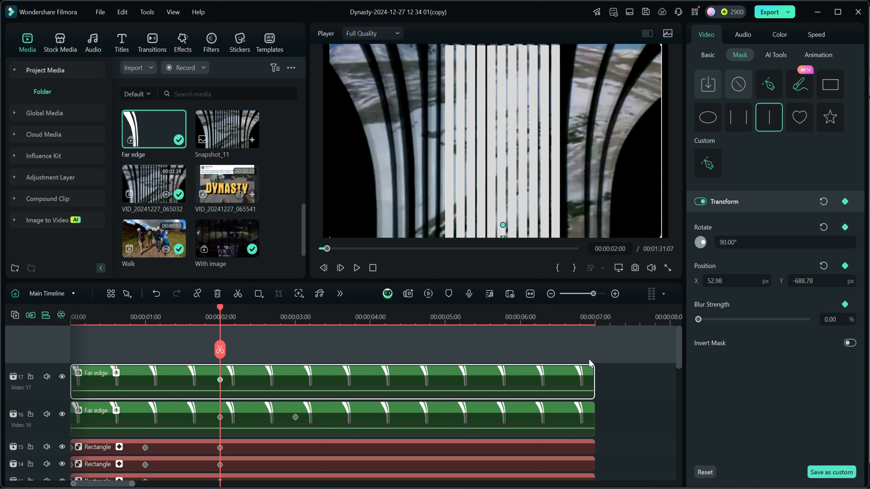
left_click(295, 417)
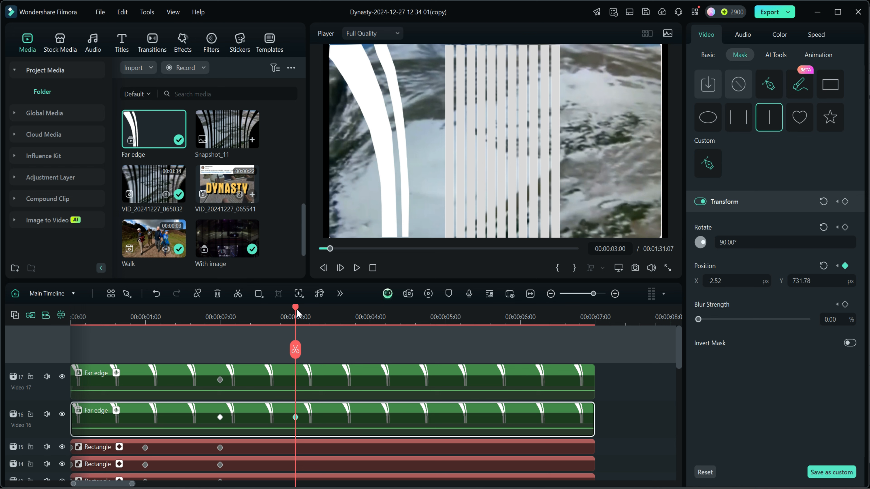
left_click_drag(294, 308, 316, 308)
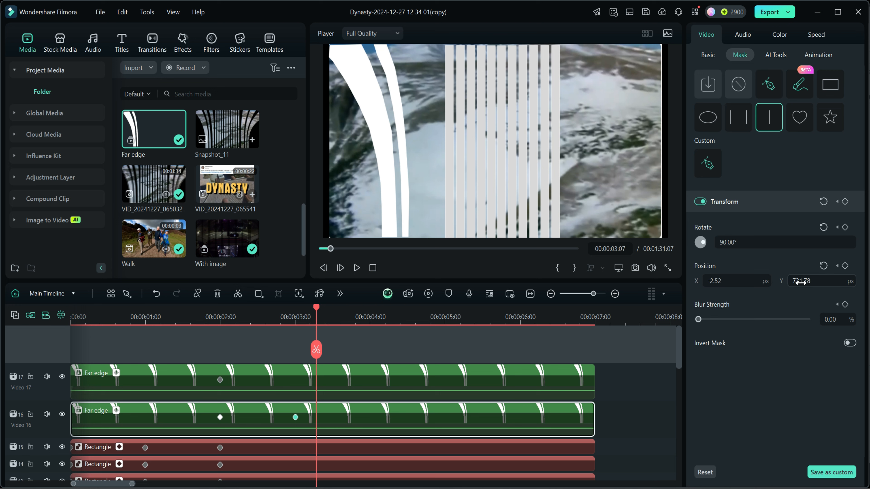
left_click_drag(799, 282, 866, 282)
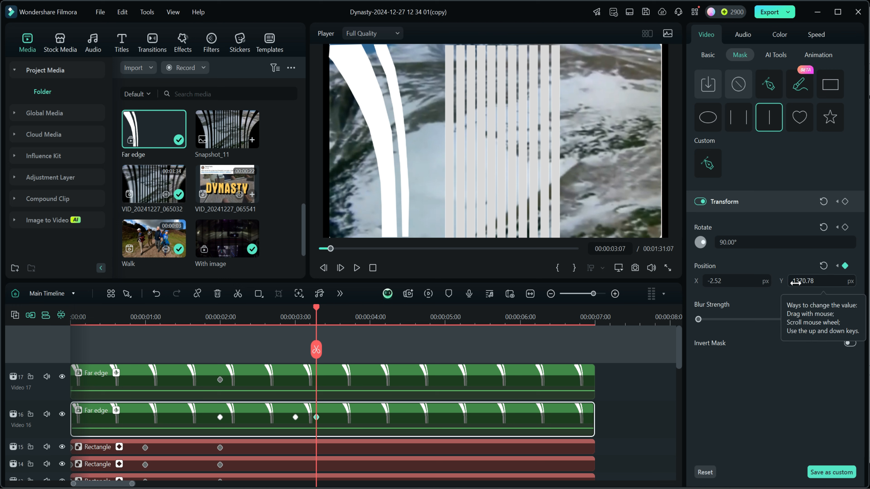
mouse_move(794, 281)
left_mouse_down()
mouse_move(810, 281)
mouse_move(793, 281)
left_mouse_up()
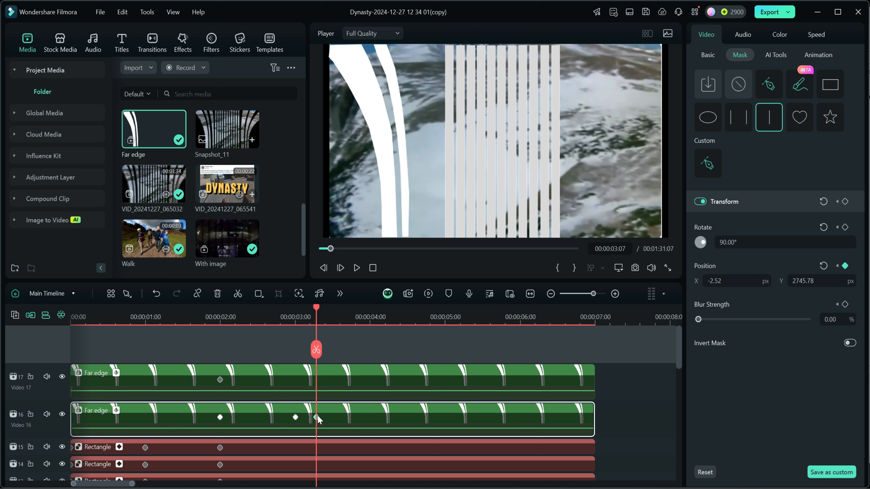
key("Delete")
- At 00:00:03:00, raise the track 17 Far edge copy's mask to Y position 709.22
left_click(295, 418)
left_click(299, 375)
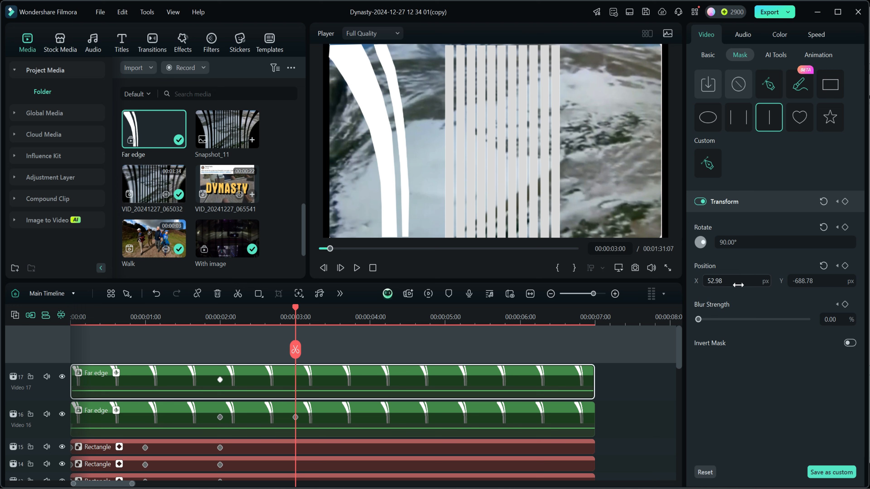
left_click_drag(808, 281, 800, 281)
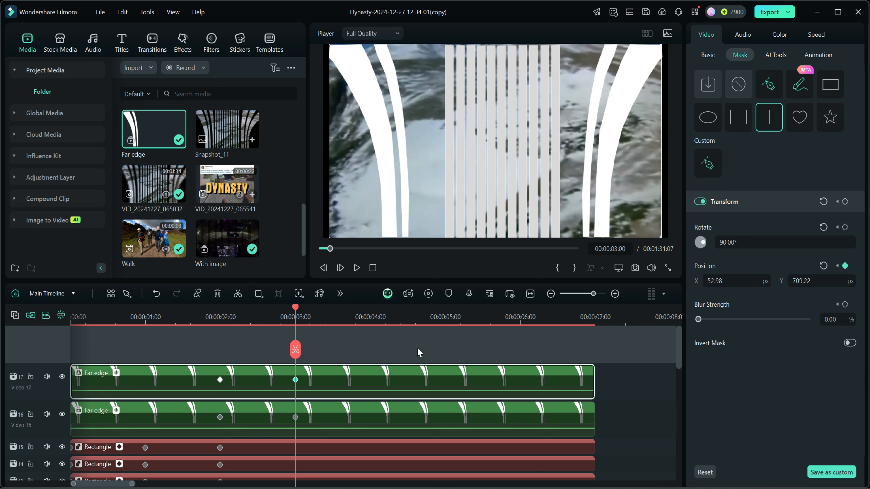
- Move the track 17 mask's end keyframe to 00:00:03:15 and scrub through to check the staggered rise
left_click_drag(297, 311, 257, 310)
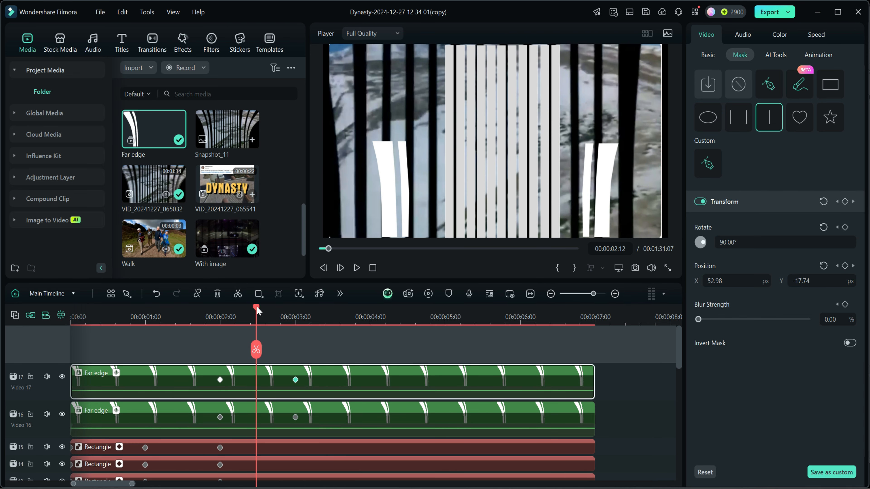
left_click(296, 379)
left_click_drag(301, 380, 340, 380)
left_click_drag(339, 306, 283, 318)
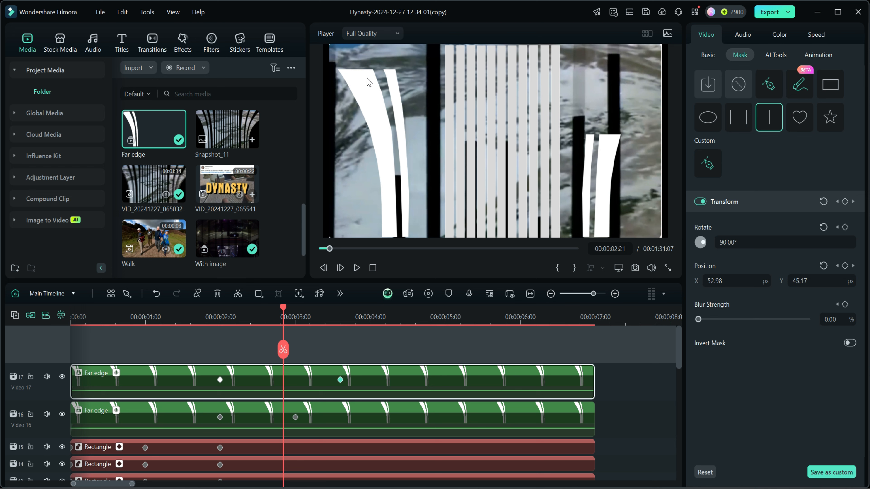
- Shift the track 17 Far edge copy inward toward the central bars, and set the track 16 Far edge clip's X position to 240
left_click_drag(286, 308, 345, 320)
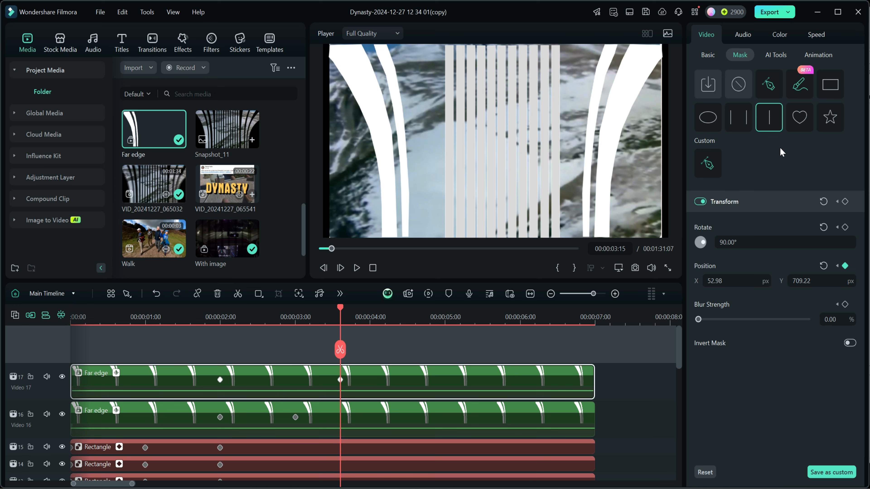
left_click(705, 55)
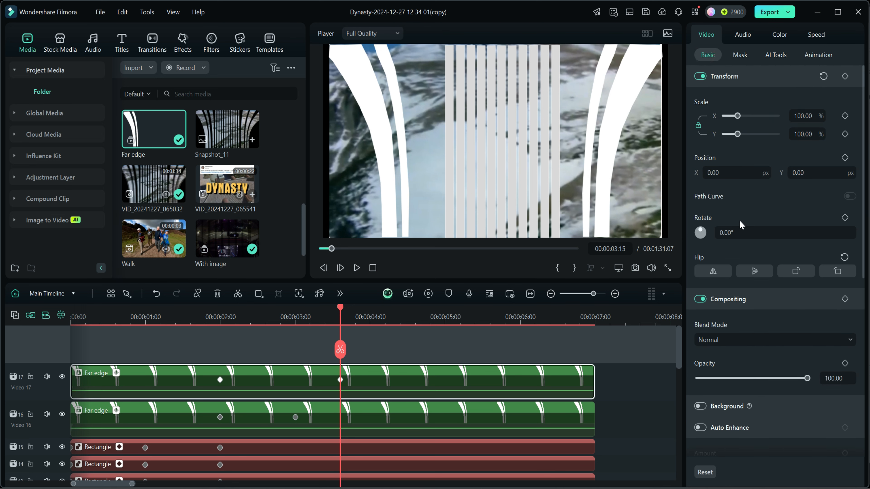
left_click_drag(732, 173, 689, 173)
left_click(378, 421)
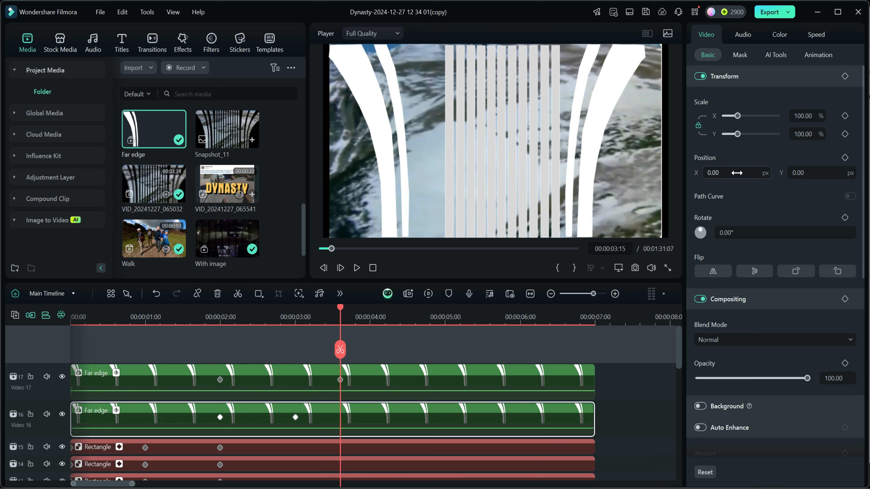
left_click_drag(716, 174, 798, 174)
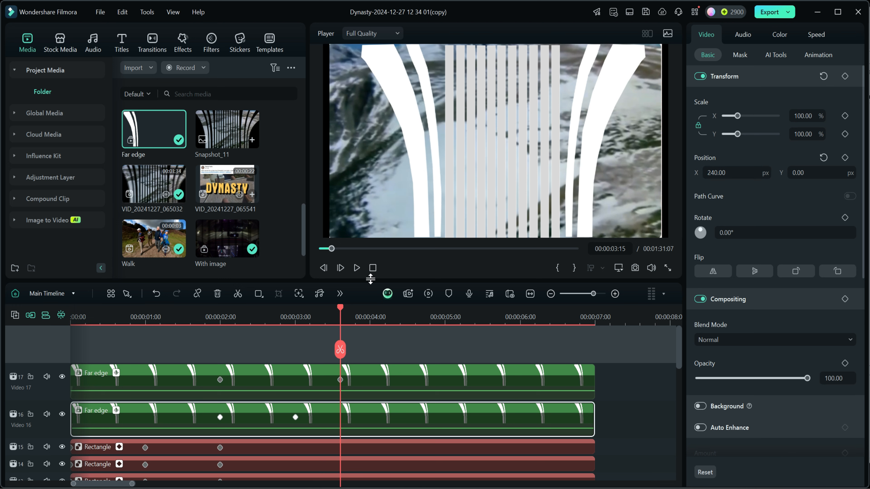
- Play the sequence from the beginning to check the repositioned side bars rising over the reference video
left_click(372, 268)
left_click(357, 268)
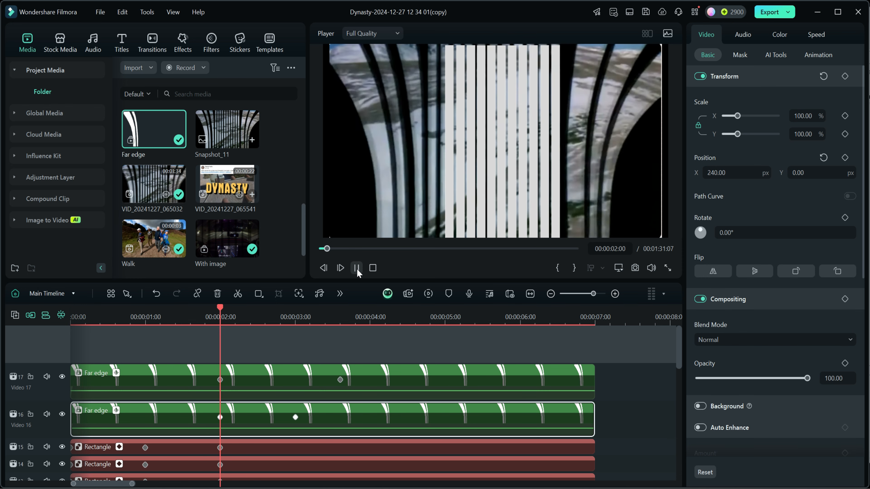
left_click(356, 268)
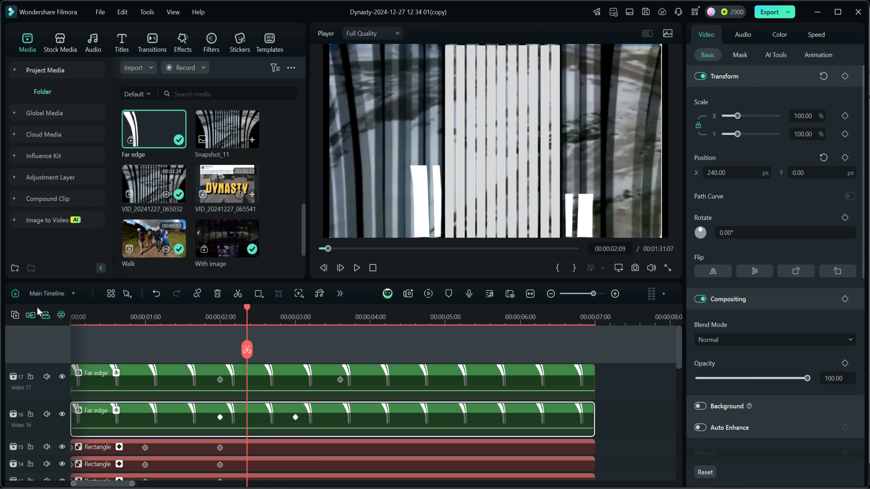
- Hide the reference video on track 1 so that only the created bars are displayed
scroll(25, 411, "down", 10)
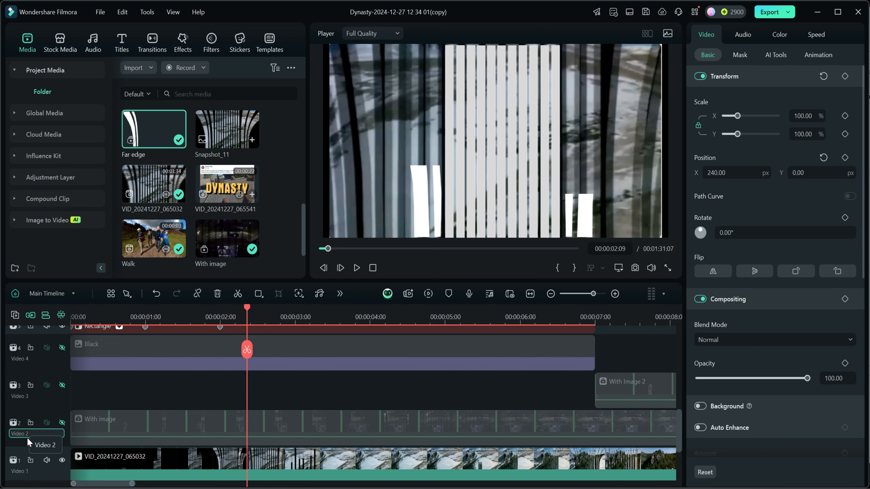
scroll(27, 442, "down", 1)
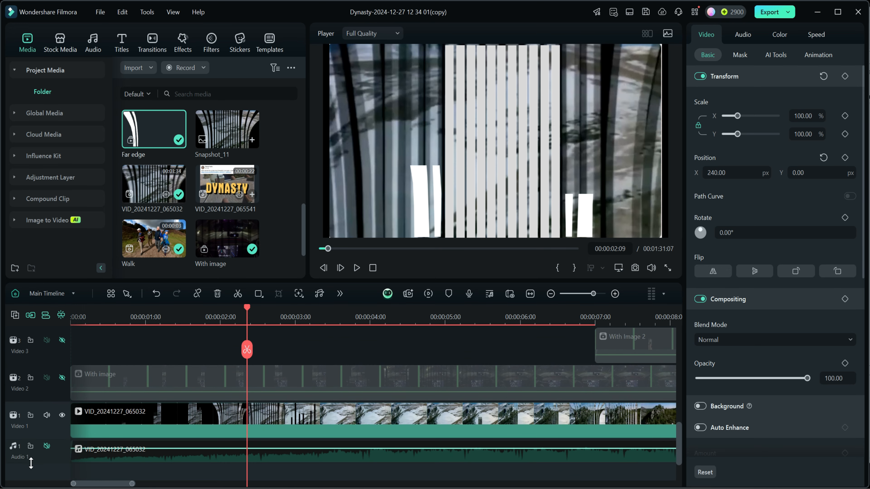
left_click(62, 415)
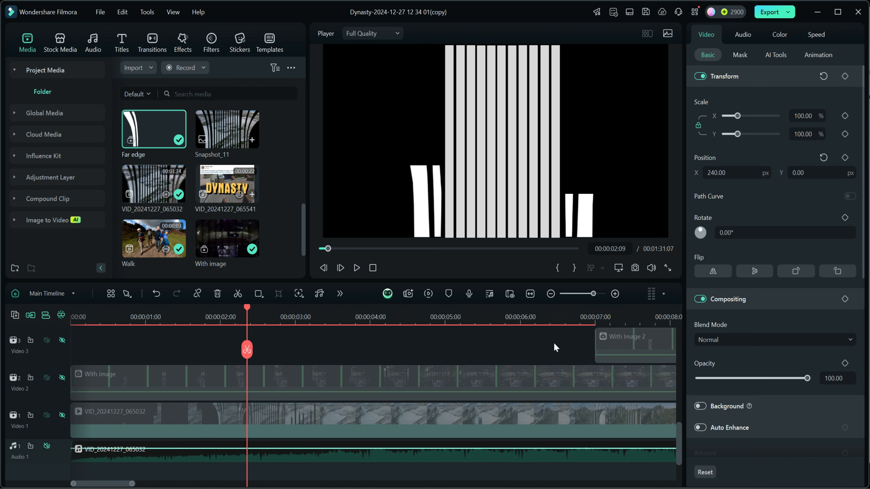
- Play the bar animation from the start on the plain black background and examine the curved bars' timing
scroll(372, 365, "up", 5)
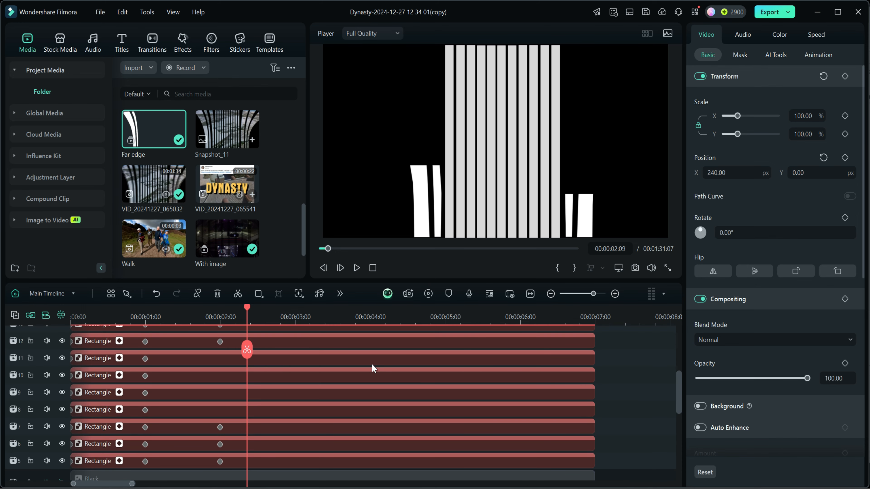
left_click(373, 267)
scroll(375, 354, "up", 3)
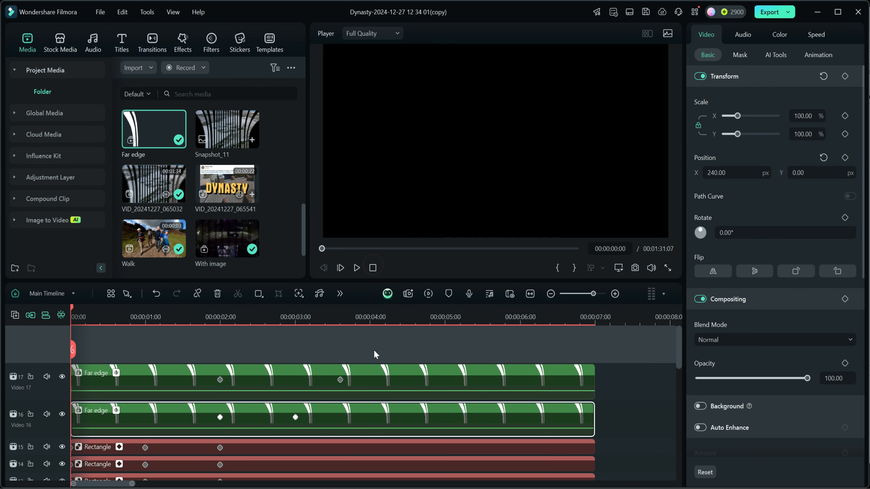
left_click(357, 268)
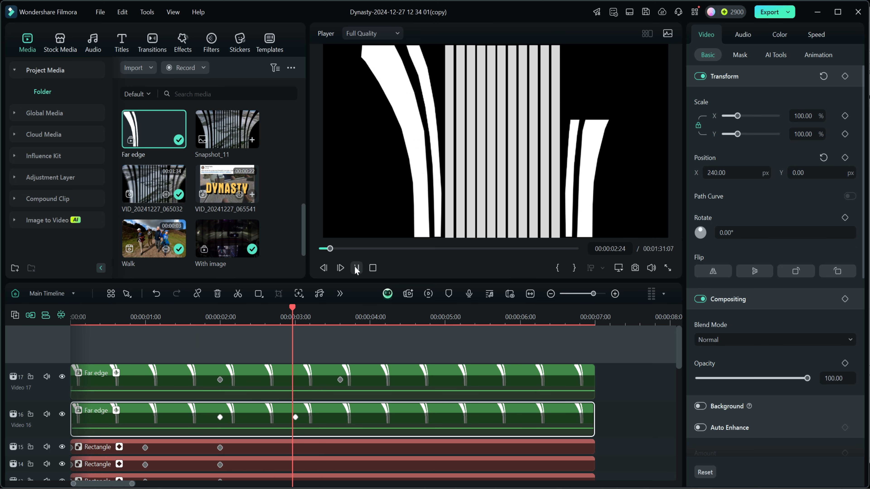
left_click(357, 269)
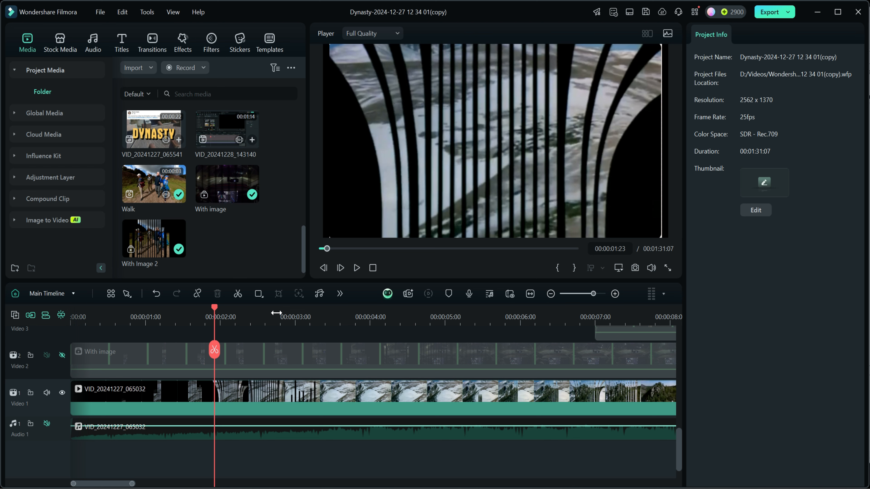
- Step frame by frame through the reference video from 00:00:01:23 past 00:00:02:19 to examine how the bars enlarge and drop away
key("Right")
key("Right")
key("Right")
key("Right")
key("Right")
key("Right")
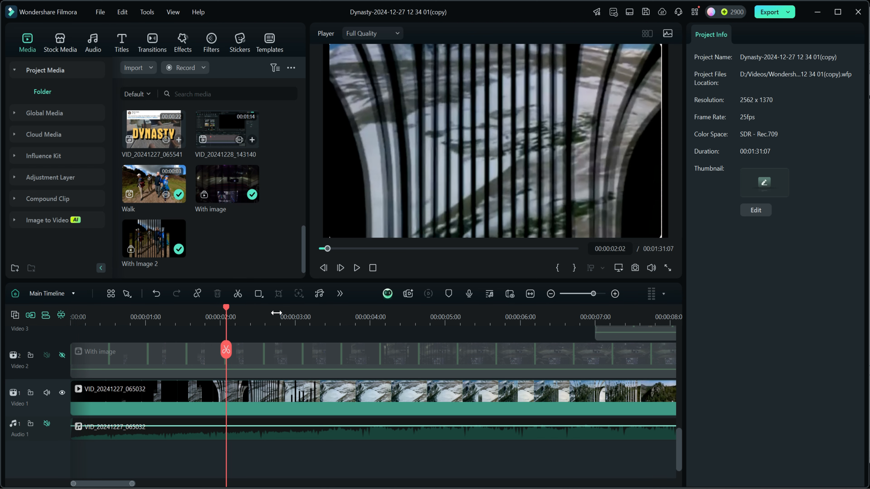
key("Right")
key("Right")
key("Right")
key("Right")
key("Right")
key("Right")
key("Right")
key("Right")
key("Right")
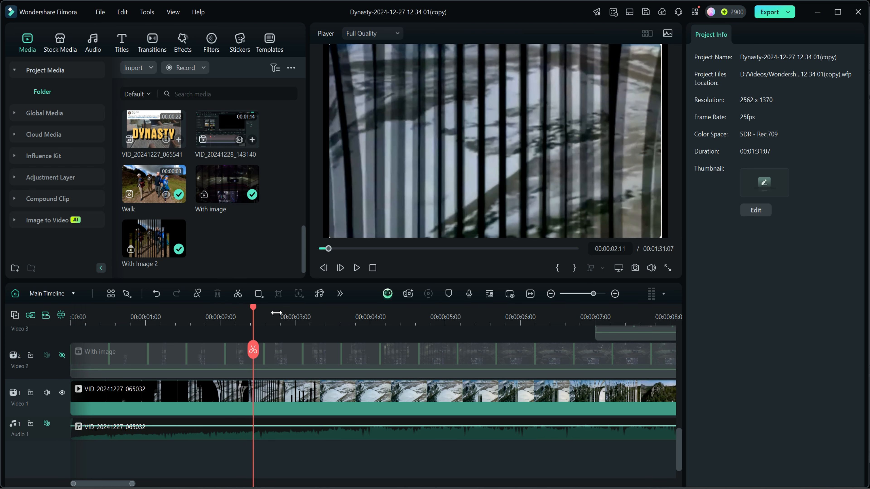
key("Right")
key("Right")
key("Right")
key("Right")
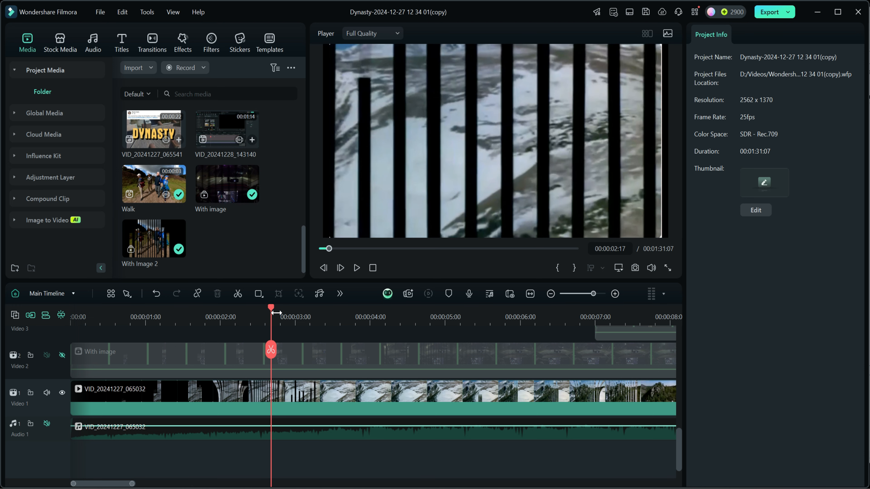
key("Right")
key("Right")
key("Right")
key("Right")
key("Right")
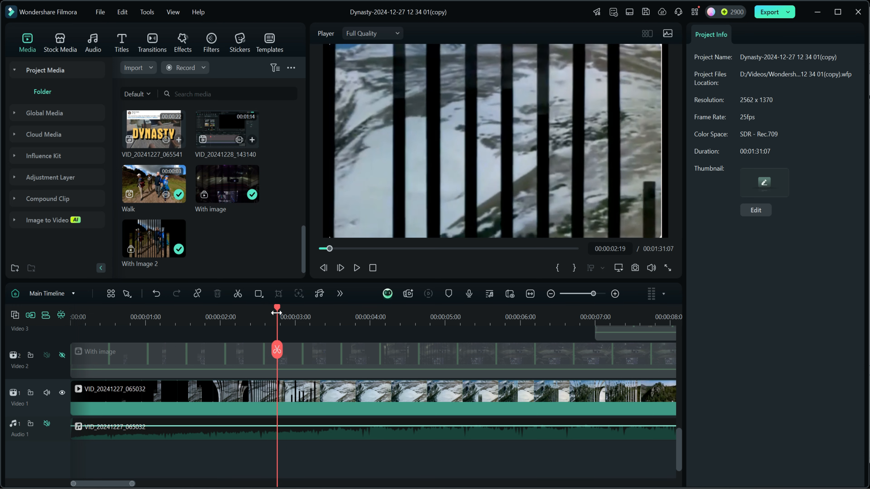
key("Right")
key("Right")
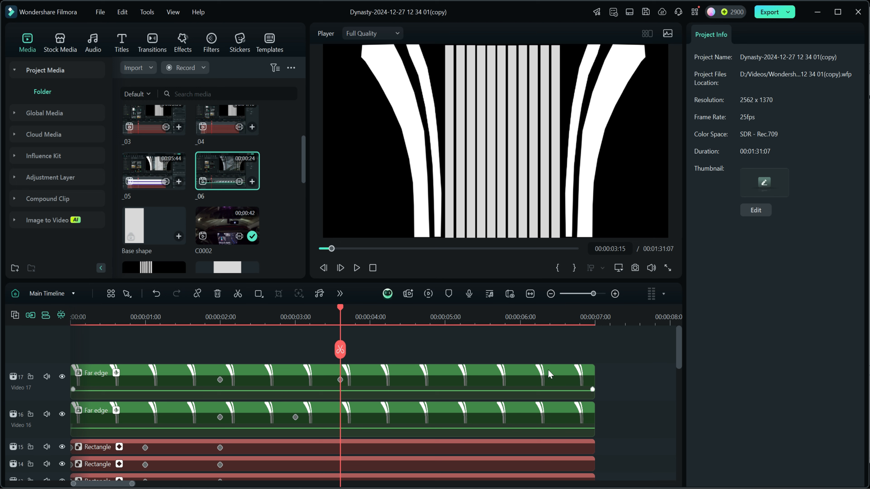
- Combine all the rectangle bars, both Far edge clips and the Black background into a compound clip named Dynasty Transition 1
left_click(488, 317)
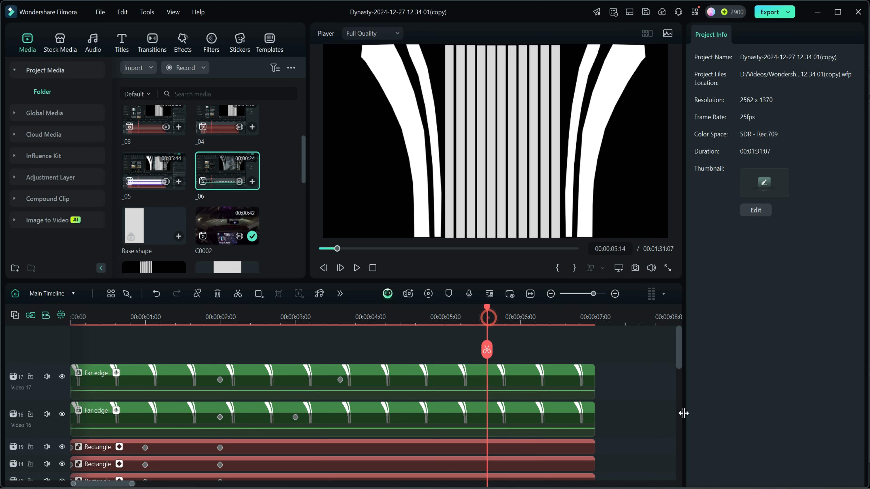
left_click_drag(559, 281, 555, 216)
left_click_drag(680, 297, 680, 357)
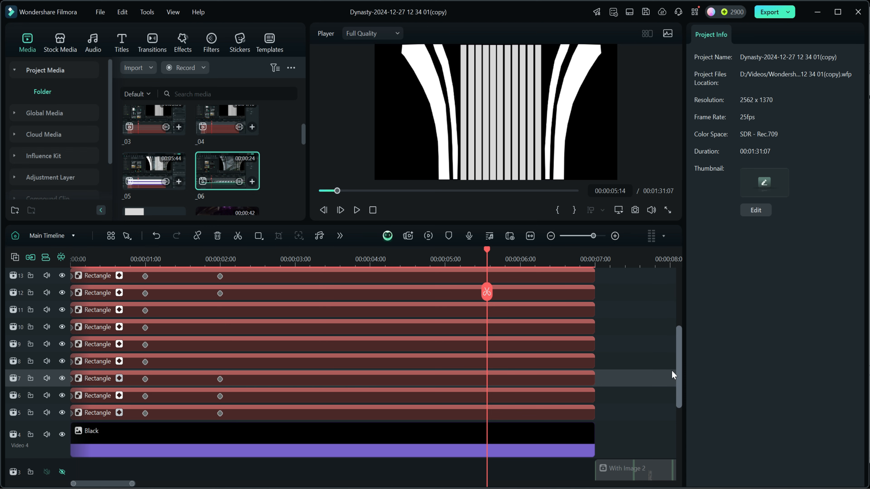
left_click_drag(606, 440, 539, 289)
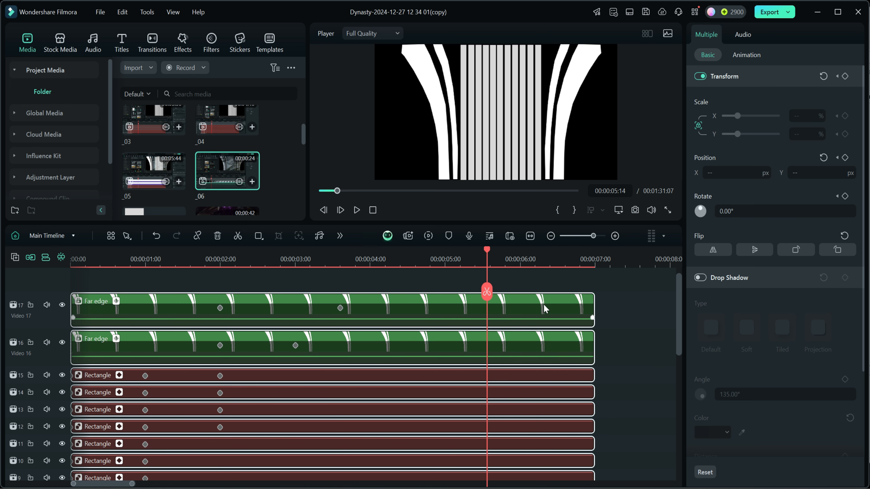
right_click(545, 309)
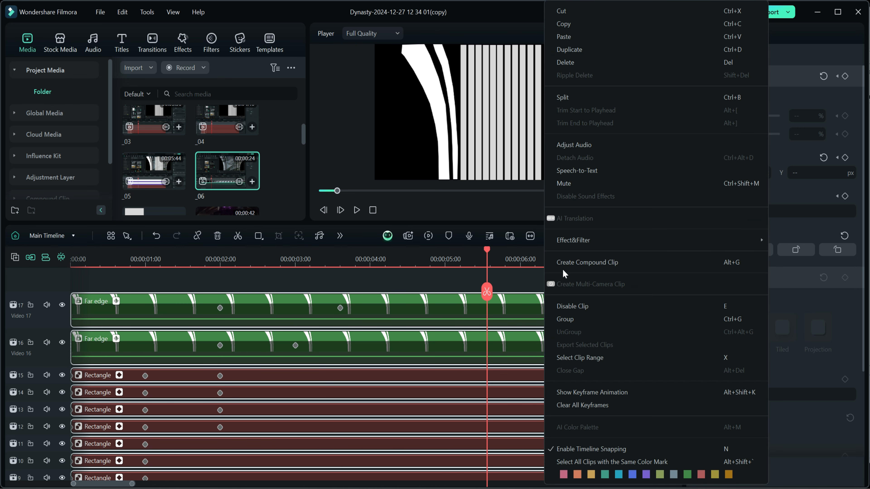
left_click(566, 263)
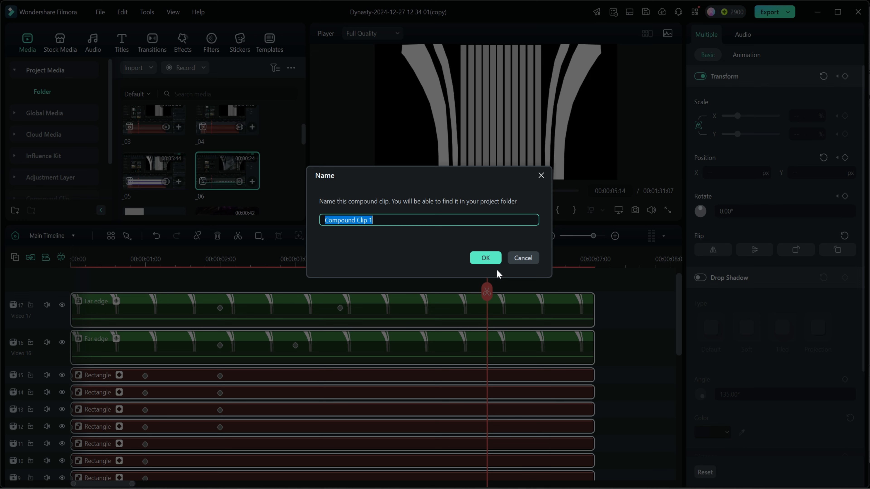
type("Dynasty Transition")
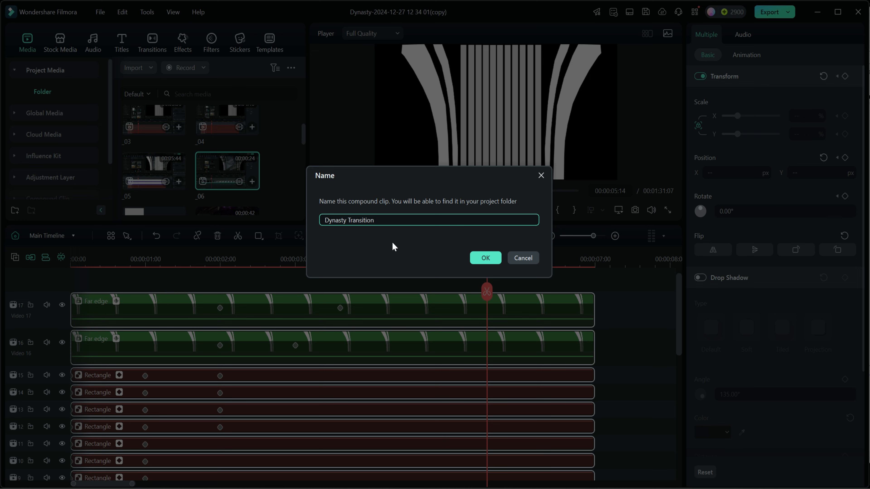
left_click(486, 258)
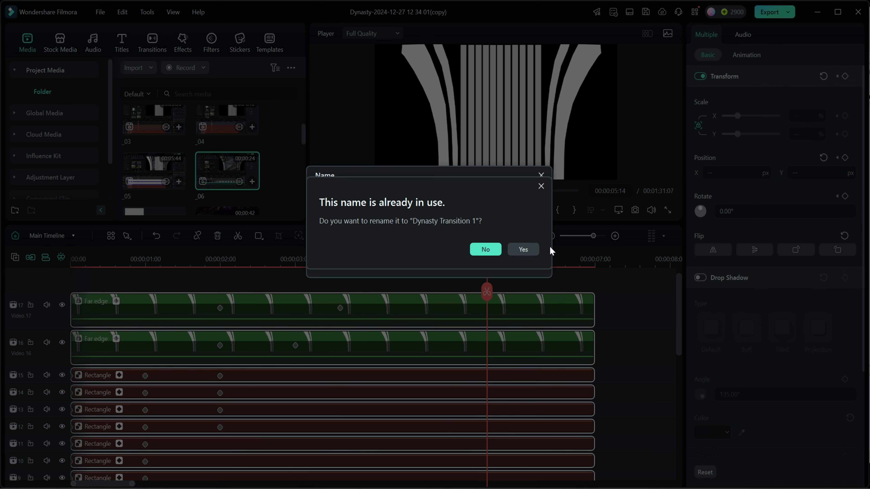
left_click(523, 249)
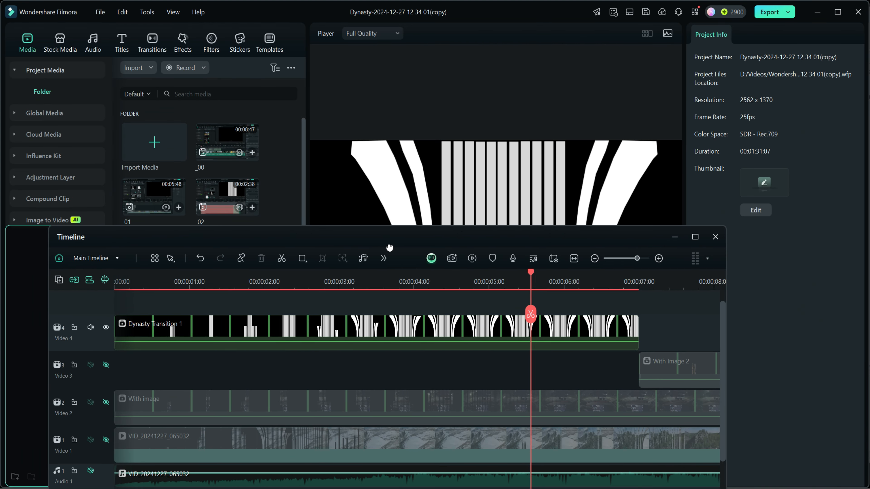
left_click_drag(387, 249, 353, 263)
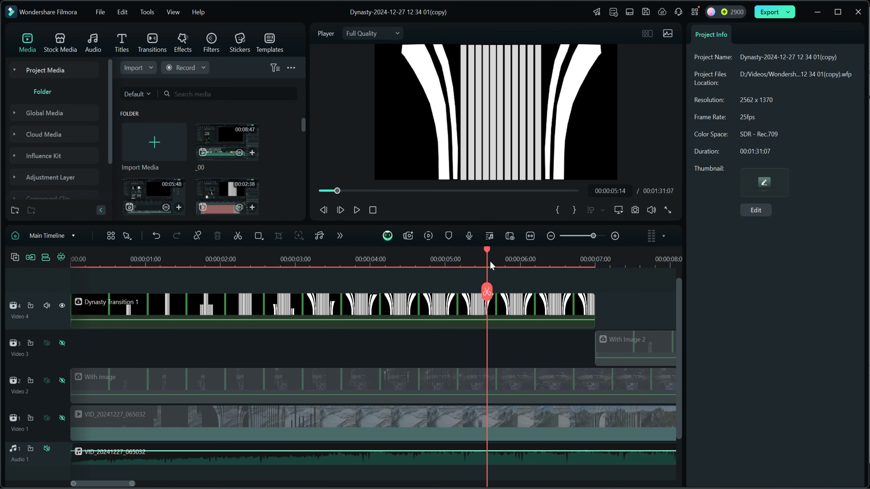
- Open the Dynasty Transition 1 compound clip, examine its layers and their keyframes along the full duration, and return to the main timeline
left_click_drag(487, 250, 412, 250)
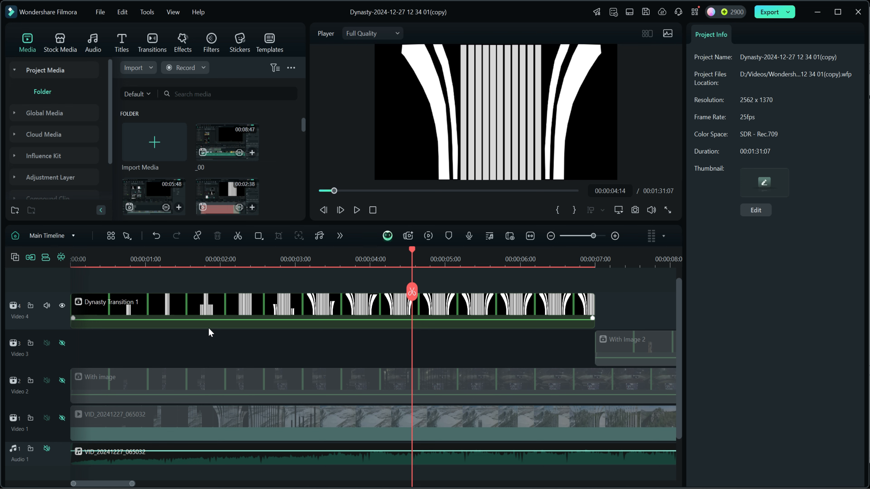
double_click(271, 304)
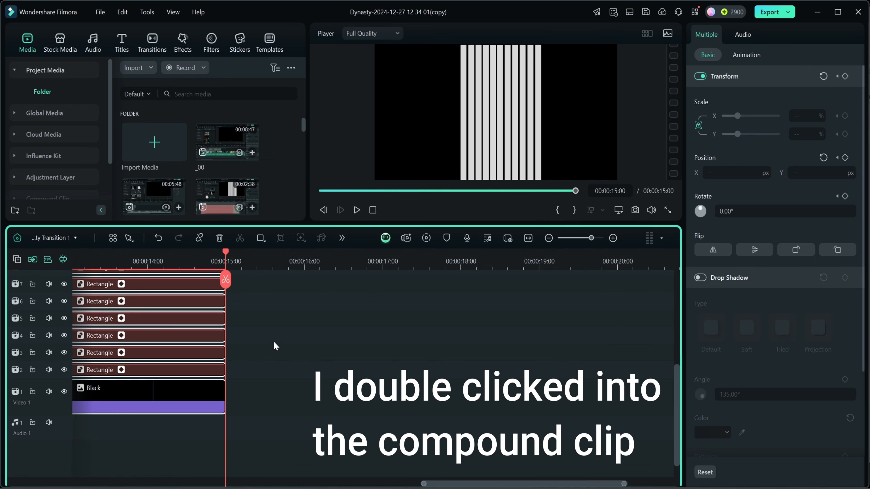
left_click_drag(423, 484, 78, 450)
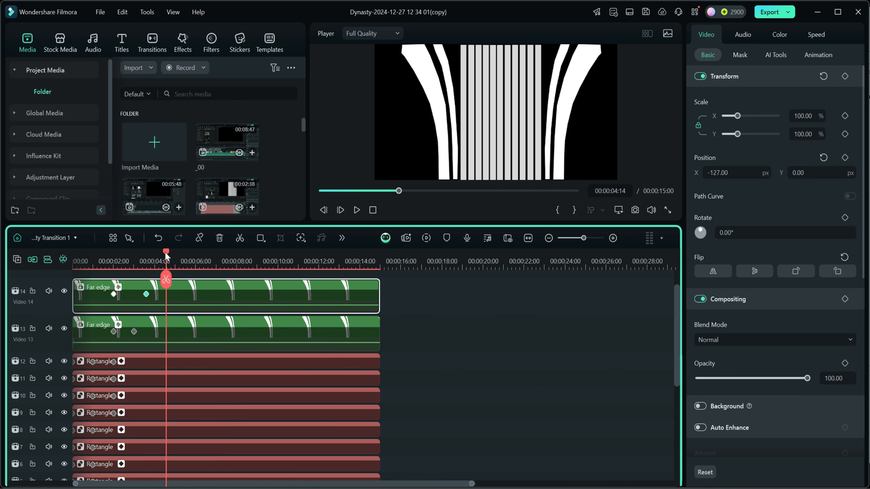
left_click_drag(165, 253, 146, 261)
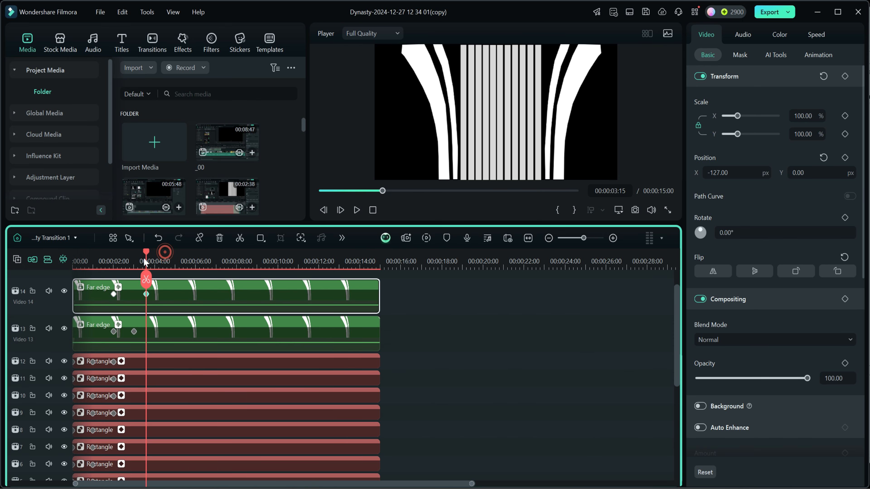
scroll(160, 265, "up", 2)
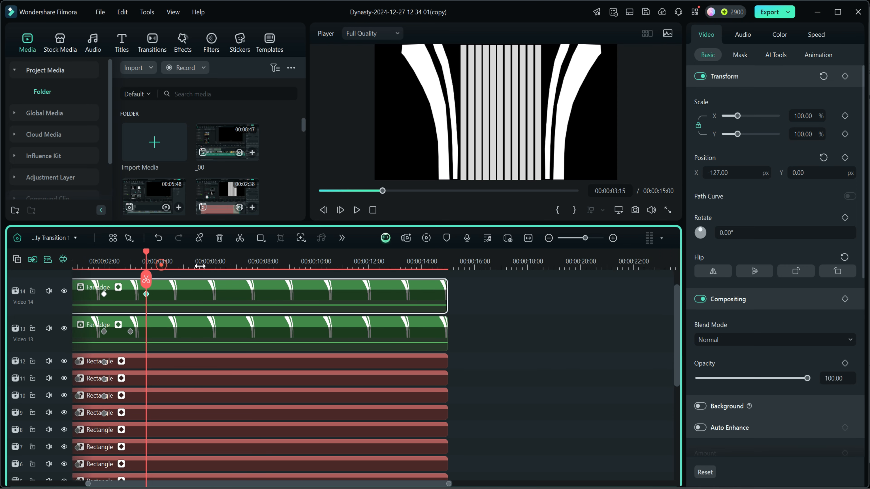
left_click_drag(148, 255, 200, 264)
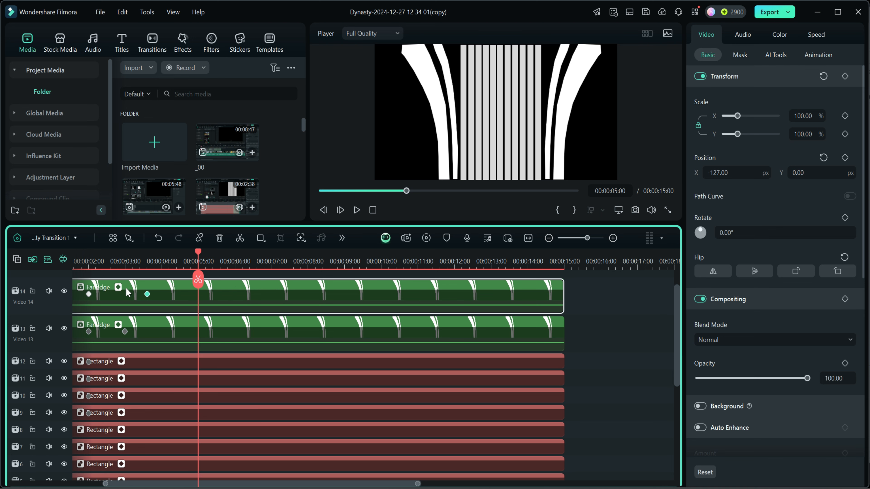
left_click(43, 238)
left_click(55, 252)
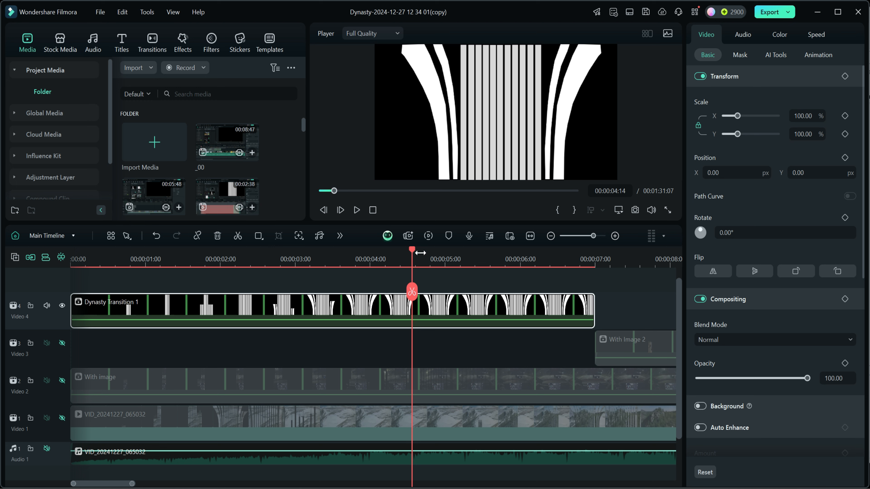
- Add a Transform keyframe to the Dynasty Transition 1 clip at 00:00:04:00
left_click(370, 264)
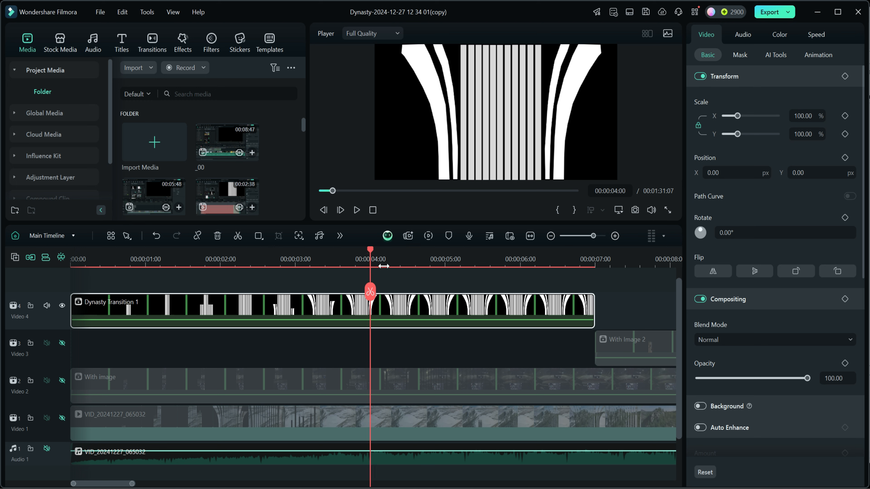
left_click(844, 77)
left_click(846, 77)
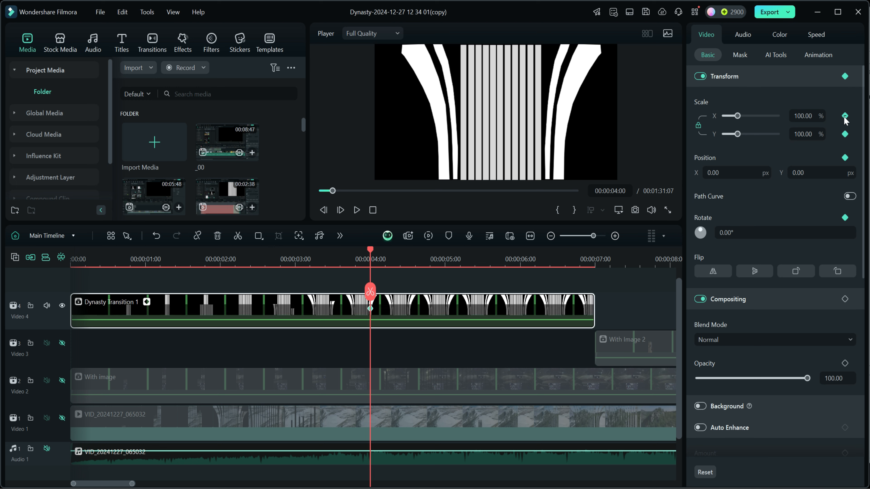
- At 00:00:05:00, scale the Dynasty Transition 1 clip to 274.51% and set its X position to -158 px
left_click_drag(381, 253, 446, 259)
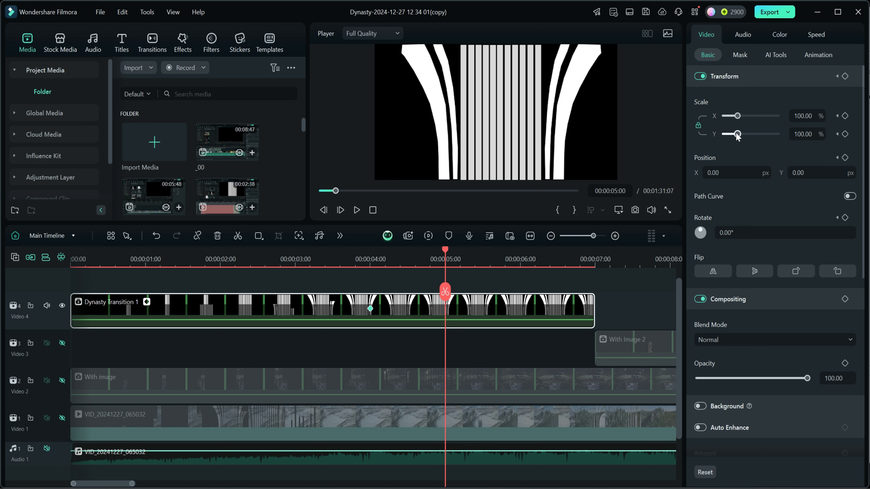
left_click_drag(737, 135, 759, 143)
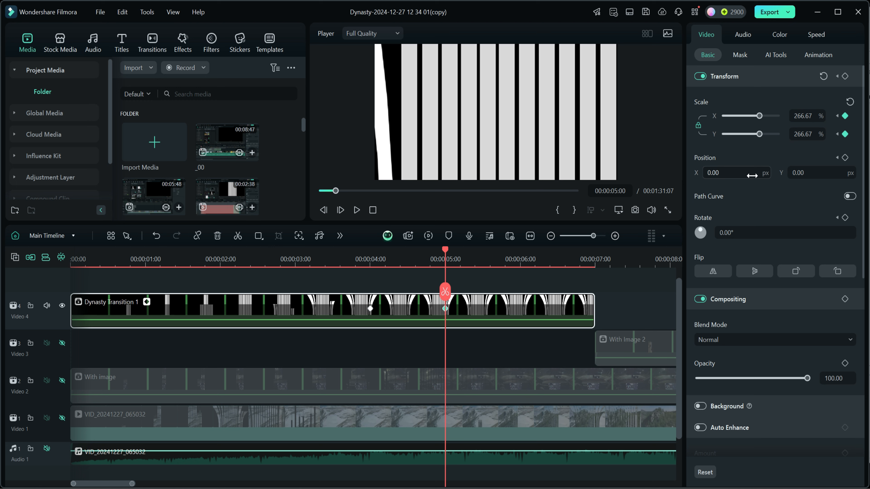
left_click_drag(751, 175, 723, 175)
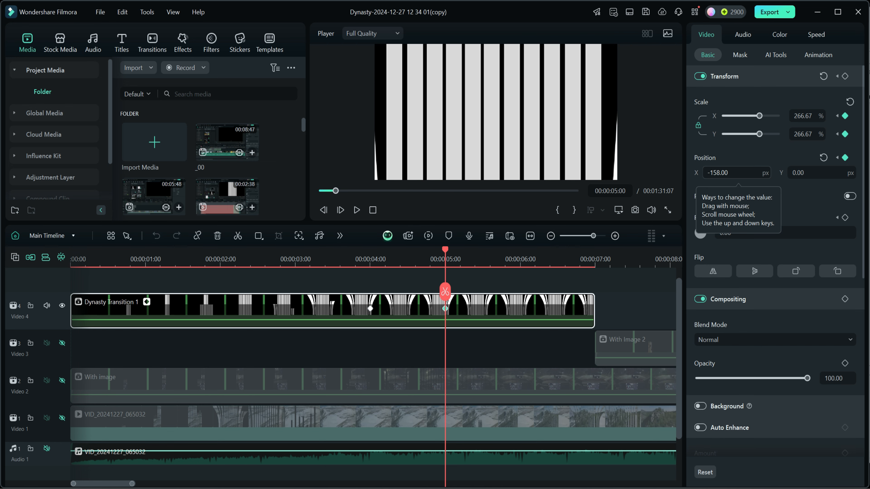
left_click_drag(759, 134, 760, 134)
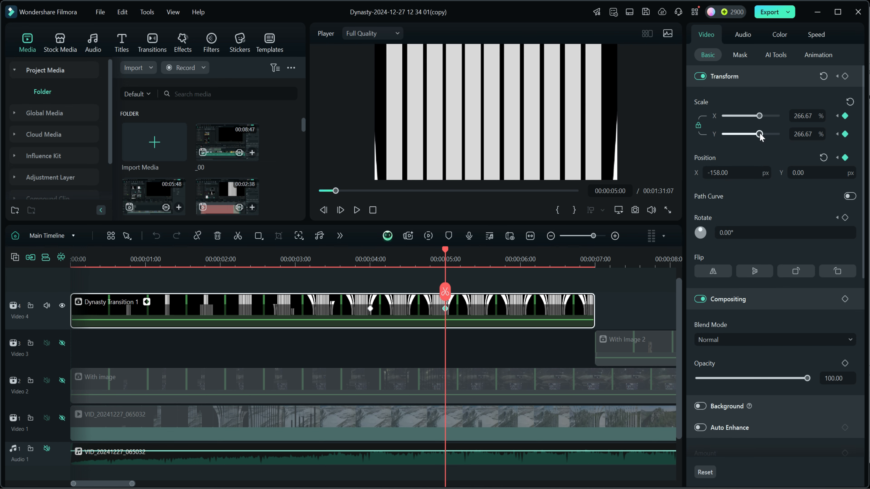
left_click(732, 175)
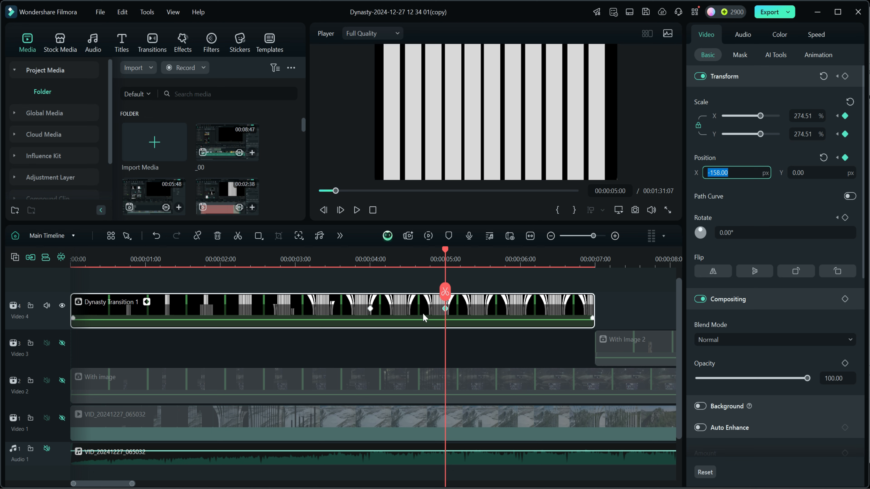
- Play the sequence from the beginning to check the zoom into the central bars
left_click(373, 210)
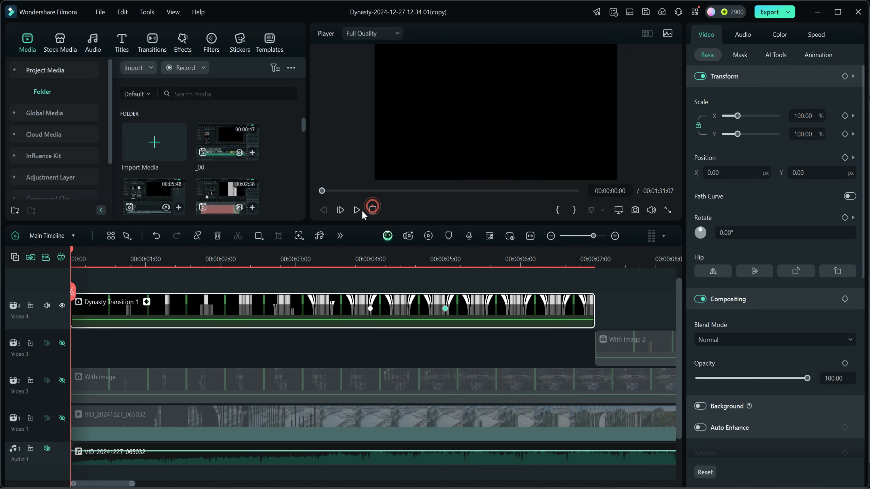
left_click(357, 210)
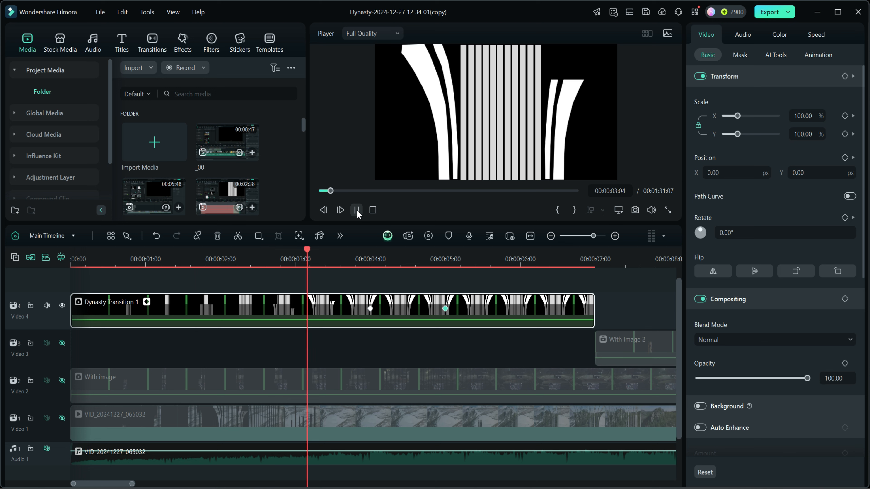
left_click(357, 210)
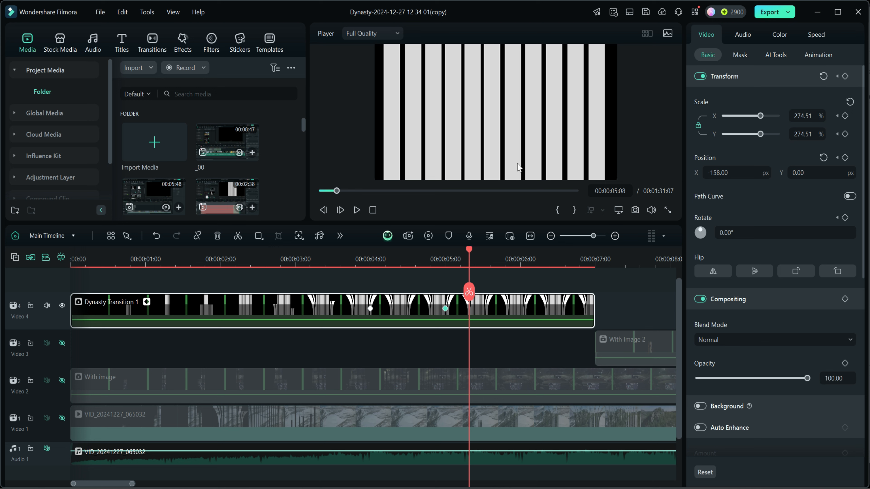
- Reopen the compound clip, scrub its layers from 00:00:05:08 to 00:00:07:12, and go back to the main timeline
double_click(492, 302)
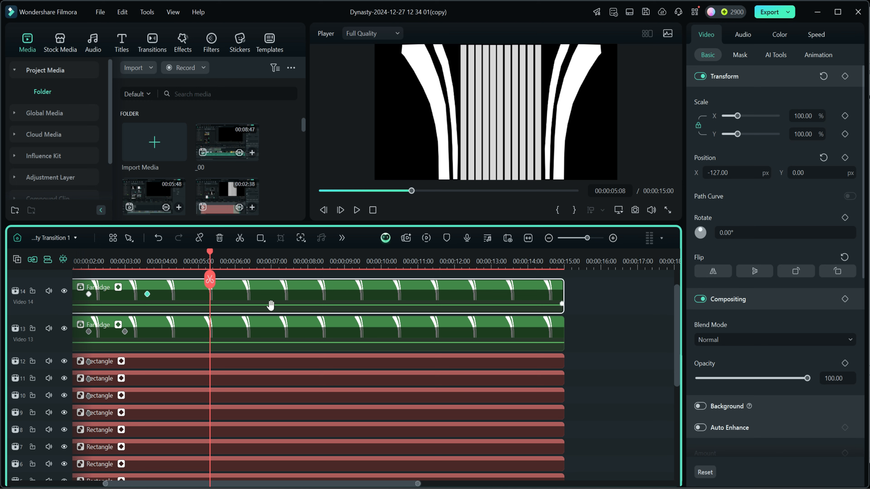
left_click_drag(210, 252, 230, 259)
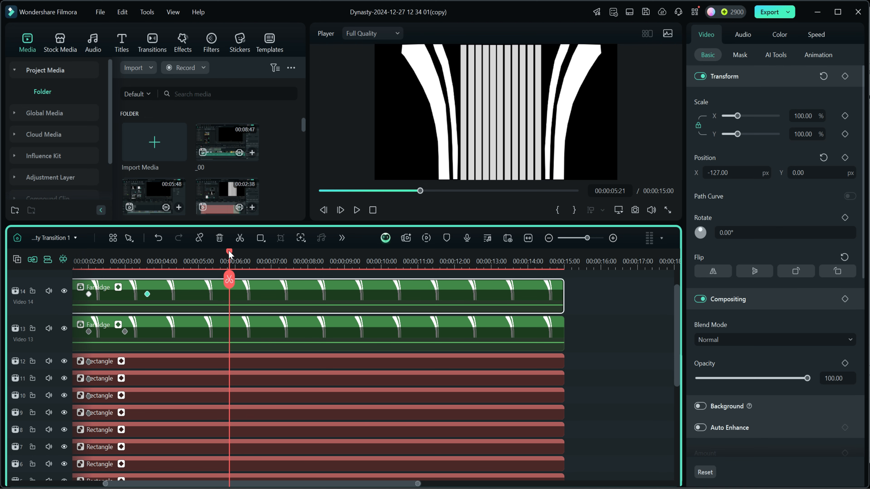
left_click_drag(234, 257, 289, 259)
scroll(595, 398, "up", 2)
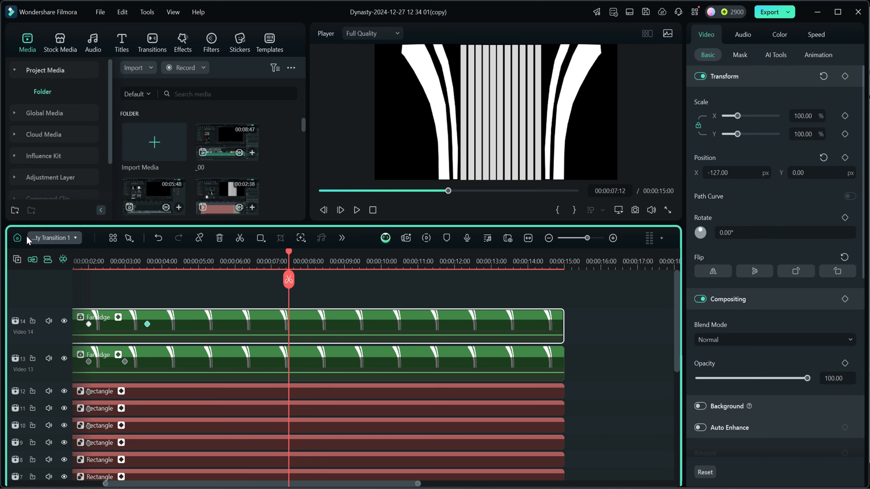
left_click(17, 237)
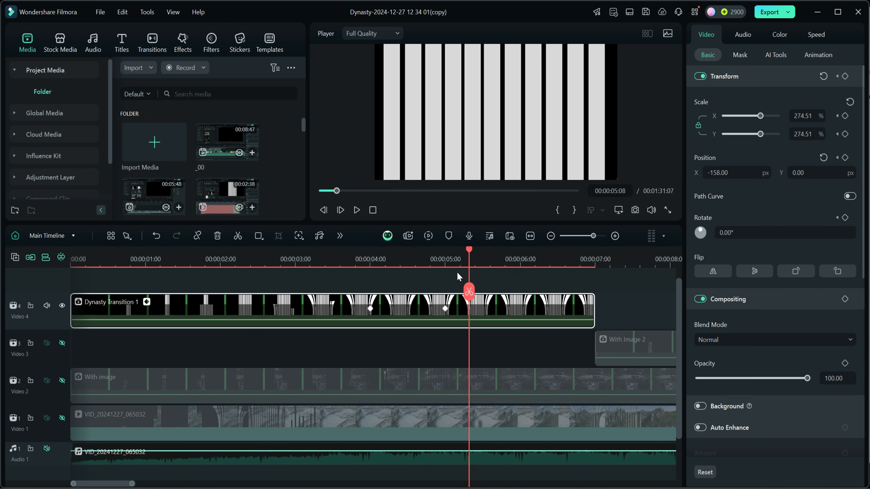
- Open the Dynasty Transition 1 compound clip and add a Position keyframe to all its bar layers at 00:00:05:00
left_click_drag(469, 253, 520, 259)
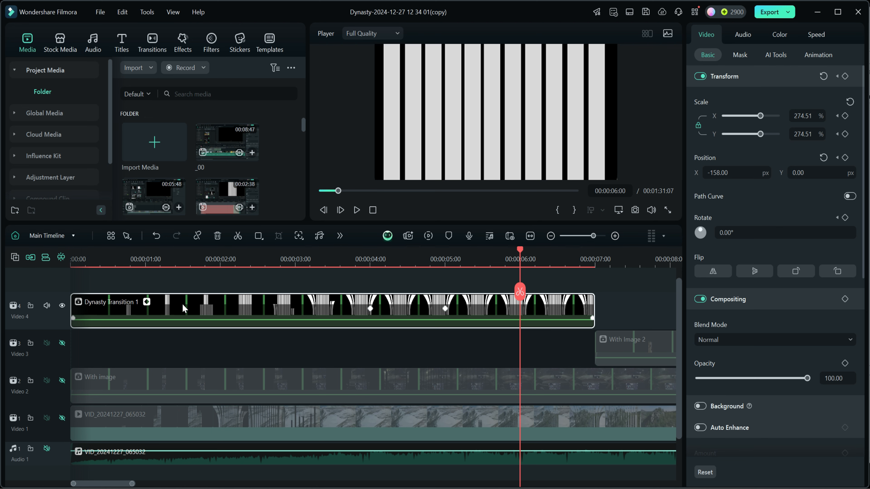
left_click(445, 310)
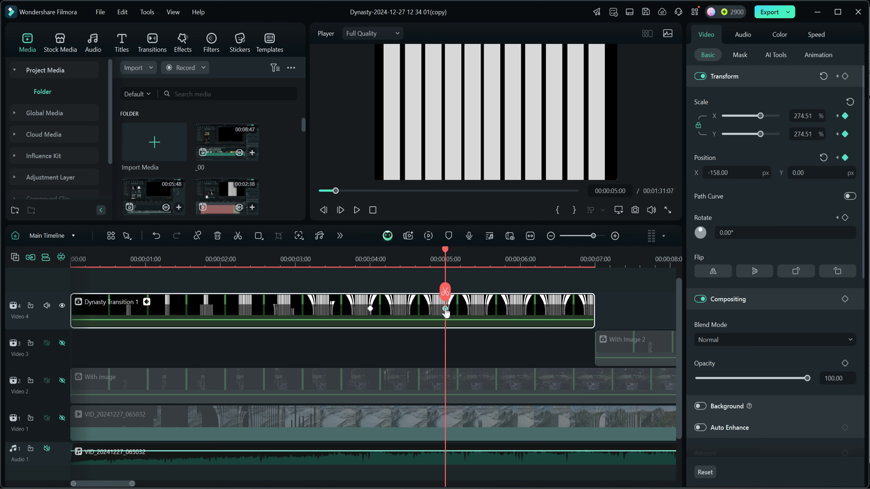
double_click(445, 311)
scroll(584, 439, "down", 4)
left_click_drag(585, 439, 508, 296)
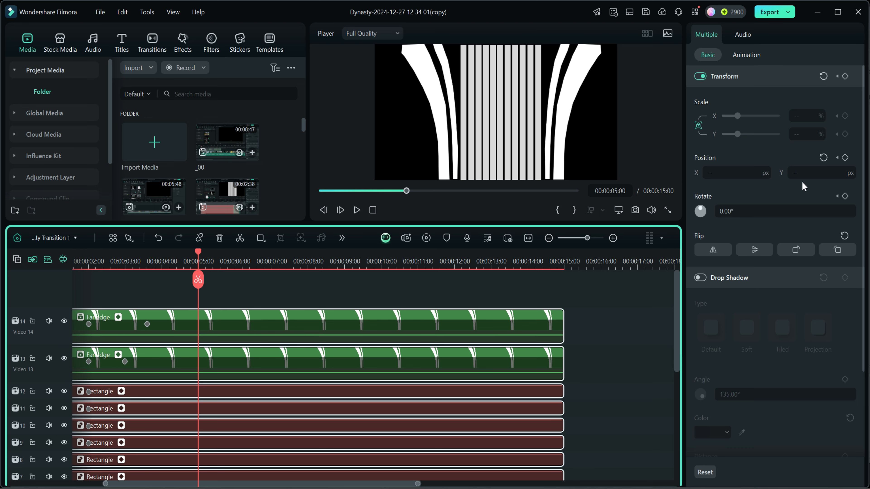
scroll(633, 304, "down", 2)
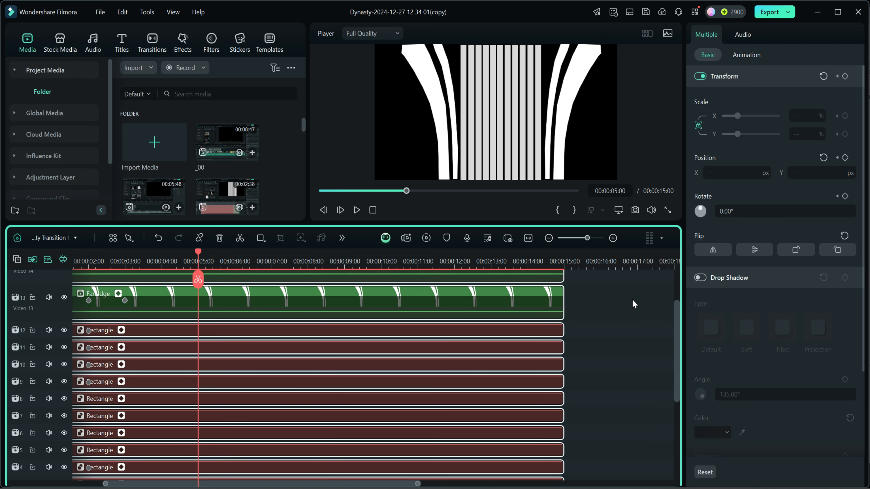
scroll(633, 304, "down", 2)
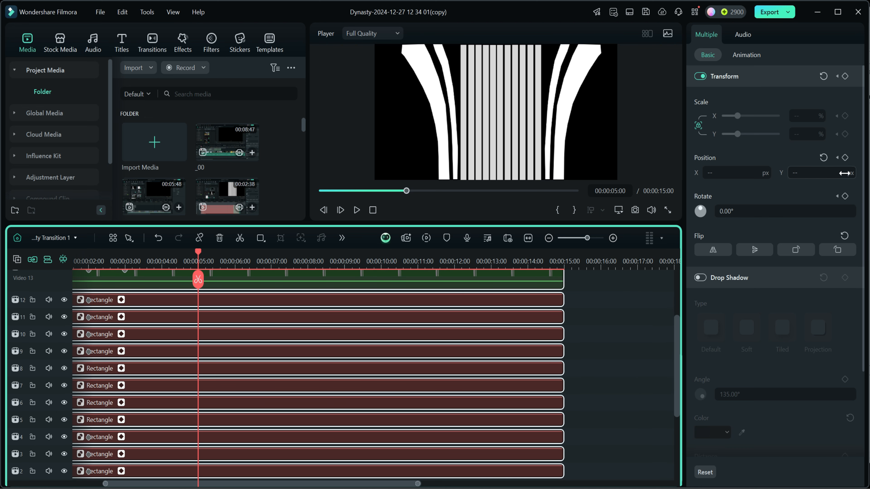
left_click(845, 158)
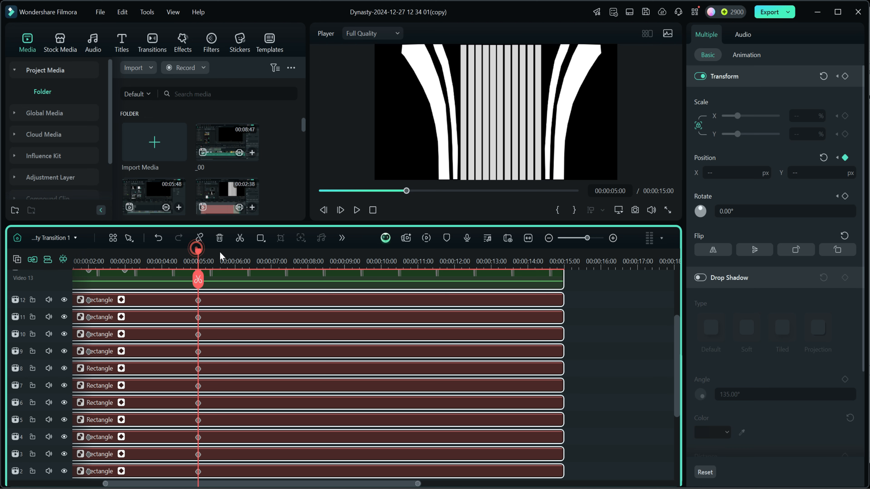
- At 00:00:06:00, set the Y position of the rectangles on tracks 2, 4, 6, 8, 10 and 12 to -1379.48 px
left_click_drag(199, 250, 234, 261)
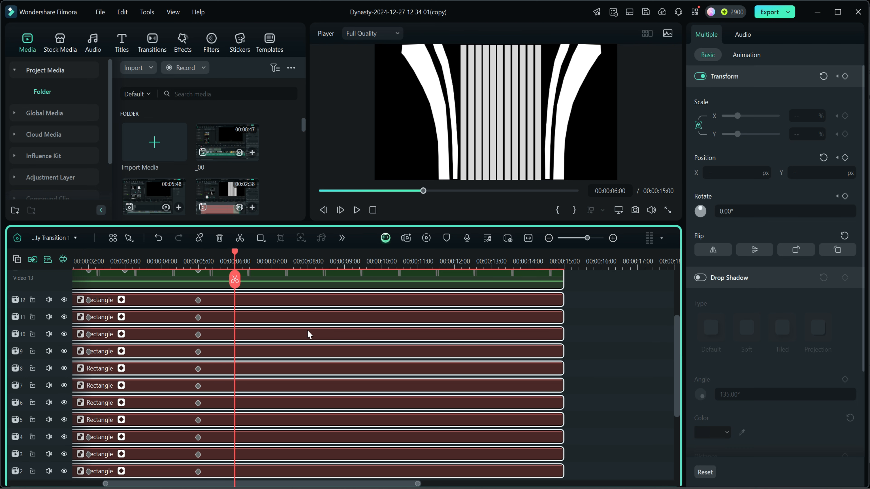
scroll(618, 368, "up", 1)
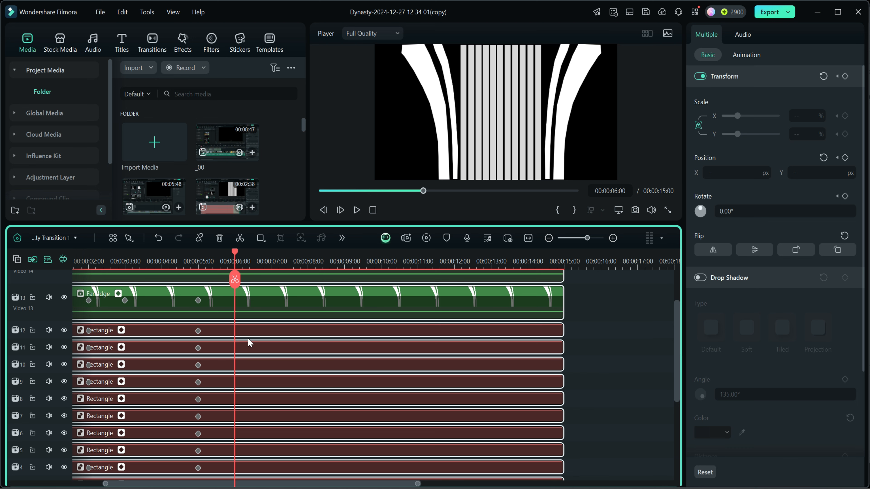
left_click(272, 330)
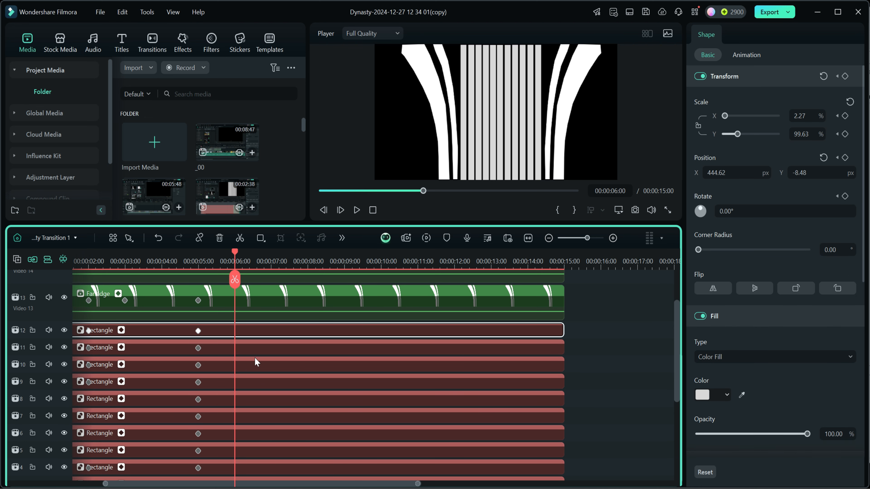
left_click(247, 368, "ctrl")
left_click(243, 398, "ctrl")
scroll(357, 430, "down", 1)
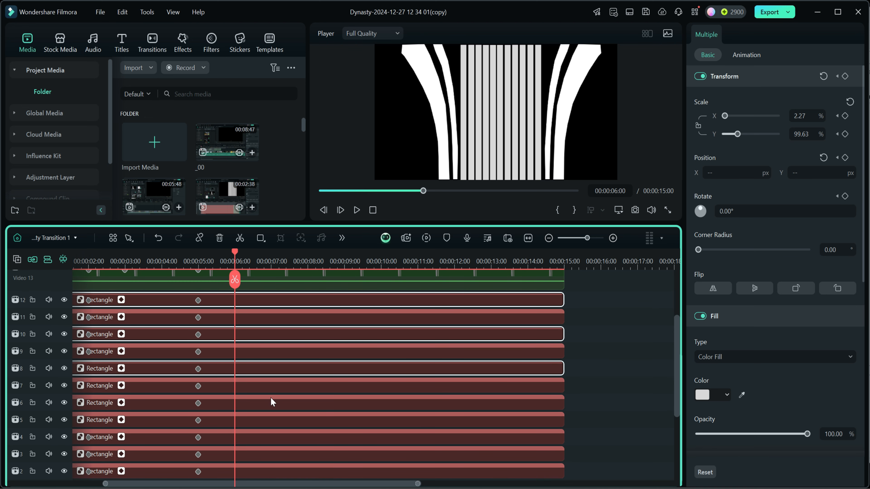
left_click(252, 404, "ctrl")
left_click(255, 436, "ctrl")
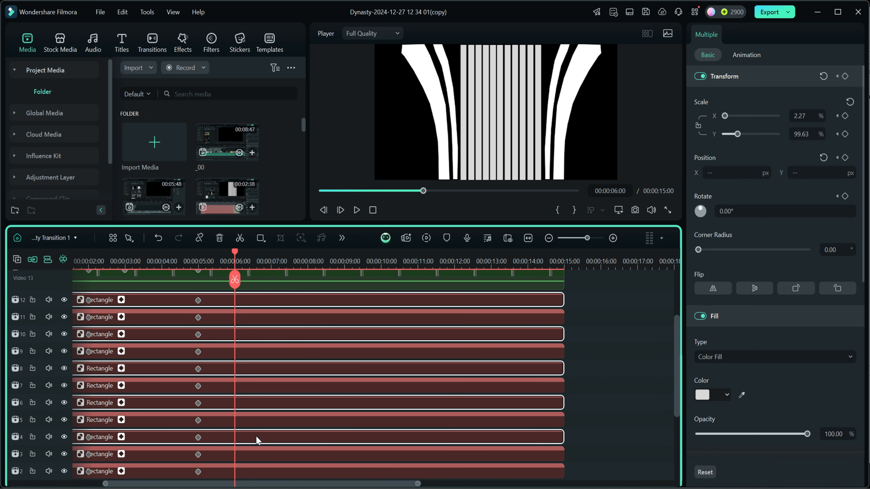
left_click(273, 477, "ctrl")
scroll(588, 425, "down", 3)
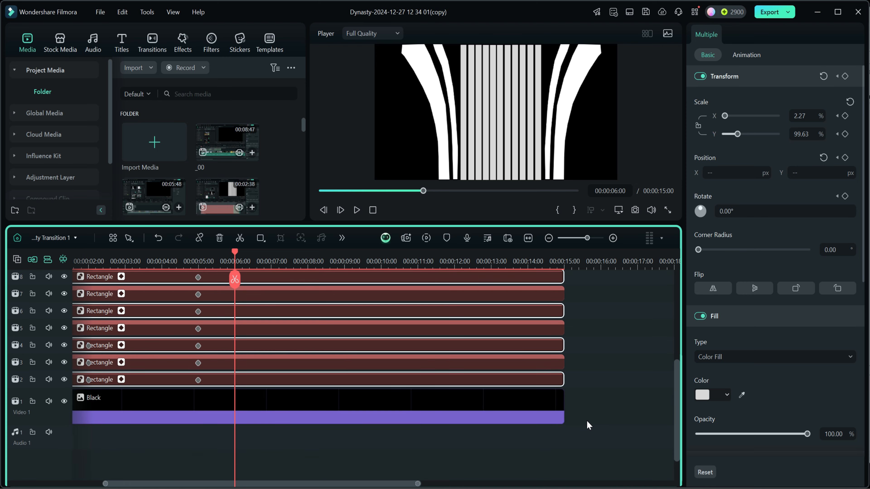
scroll(586, 416, "up", 4)
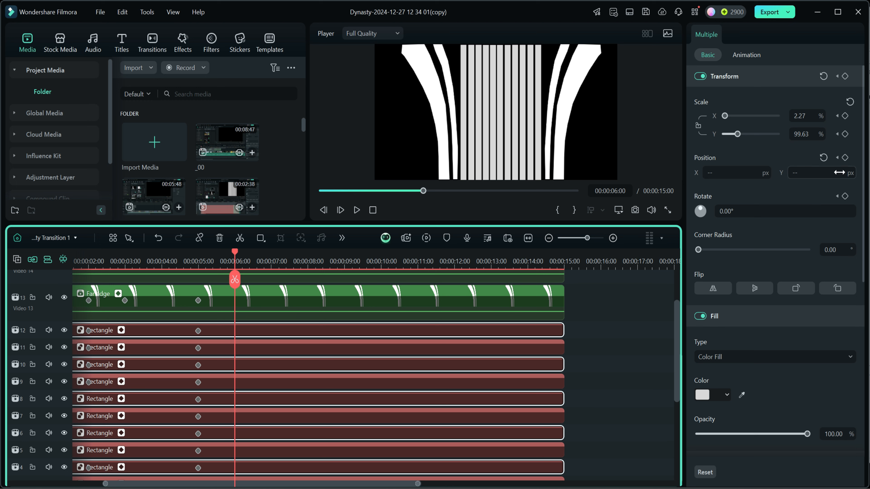
left_click_drag(805, 173, 761, 173)
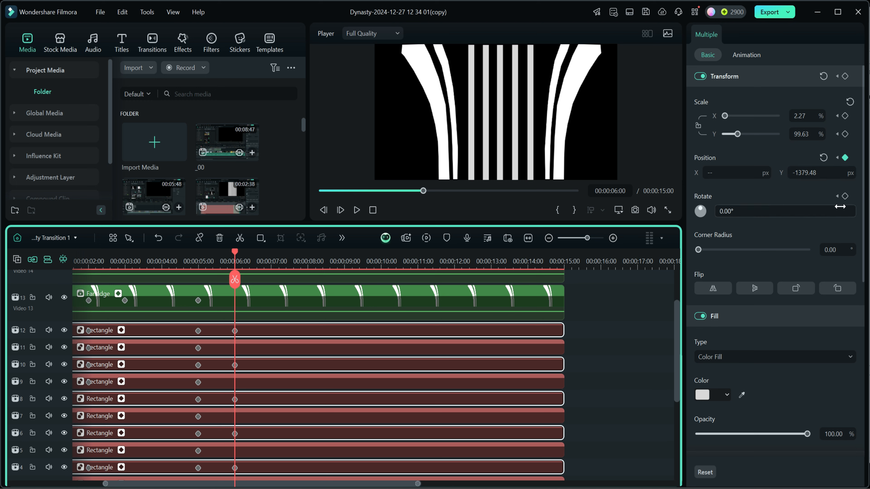
- At 00:00:06:24, lower the Y position of the rectangles on tracks 3, 5, 7, 9 and 11 to move them down out of the frame
left_click(270, 267)
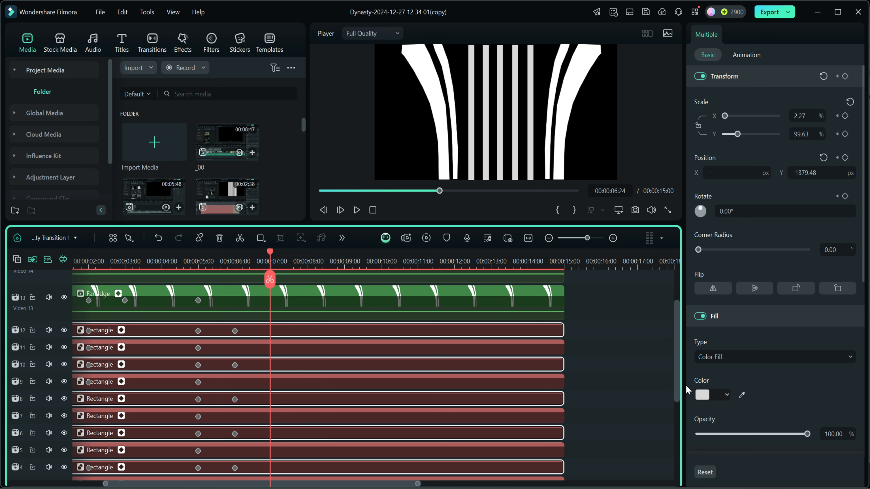
left_click(276, 329, "ctrl")
left_click(273, 348, "ctrl")
left_click(275, 370, "ctrl")
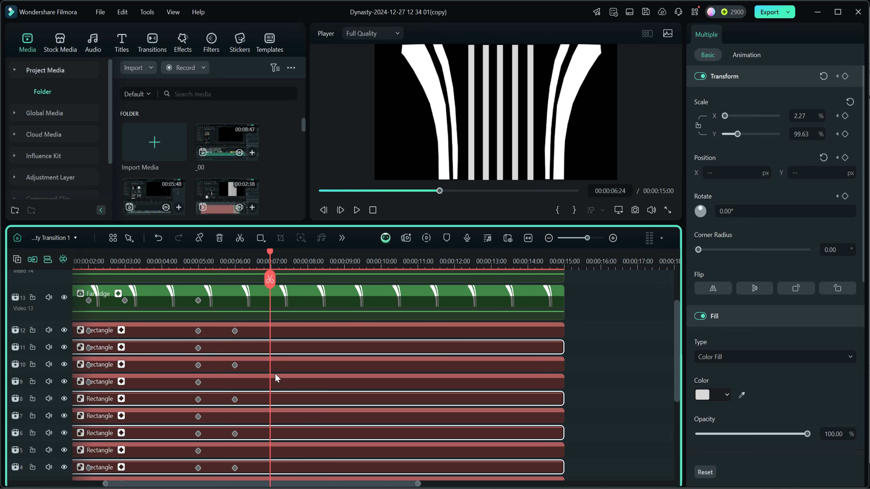
left_click(275, 380, "ctrl")
left_click(274, 400, "ctrl")
left_click(273, 420, "ctrl")
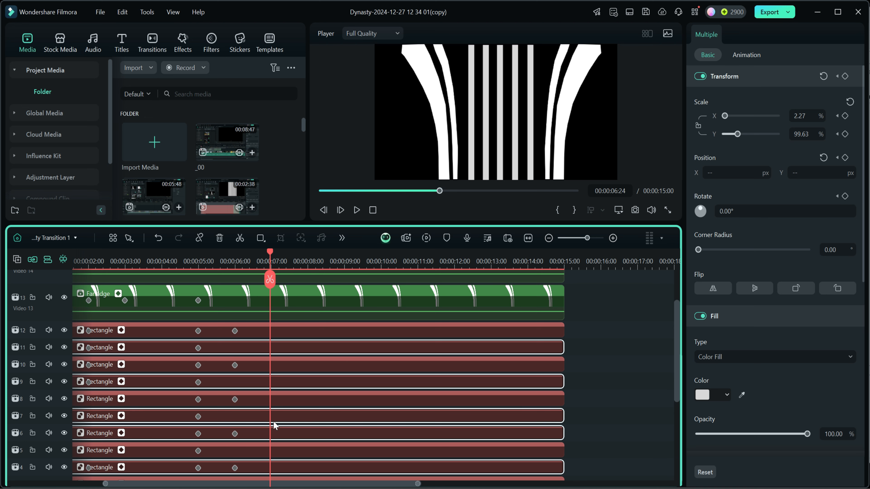
left_click(273, 439, "ctrl")
left_click(274, 452, "ctrl")
left_click(276, 463, "ctrl")
scroll(620, 377, "down", 3)
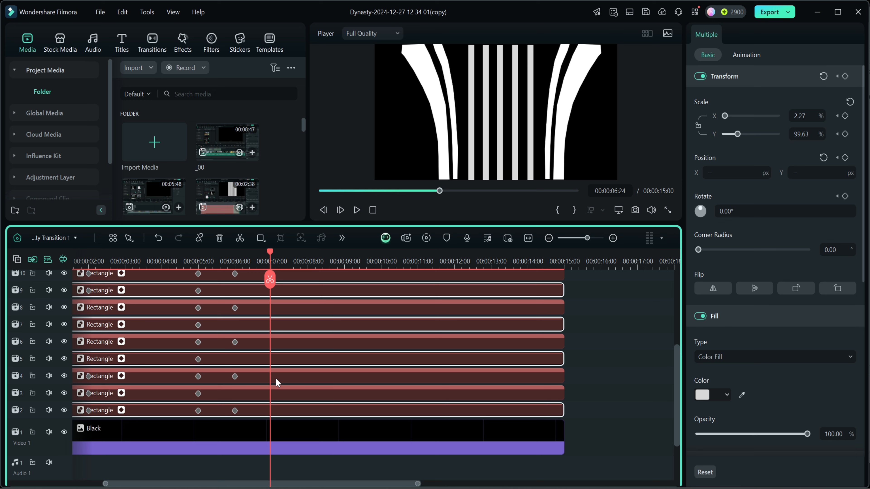
left_click(277, 399, "ctrl")
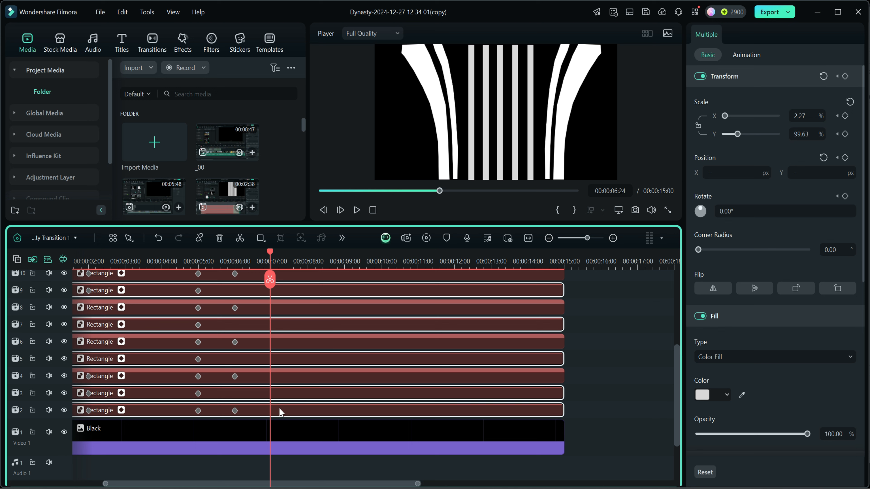
left_click(280, 408, "ctrl")
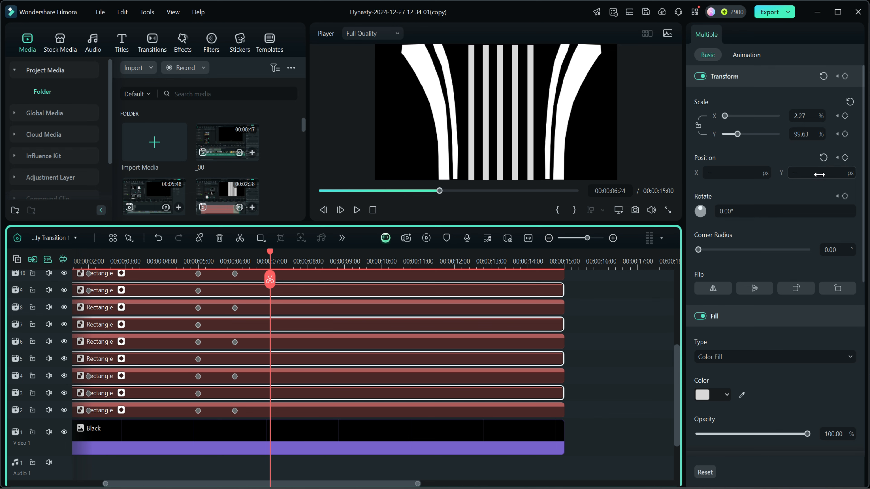
left_click_drag(826, 174, 800, 175)
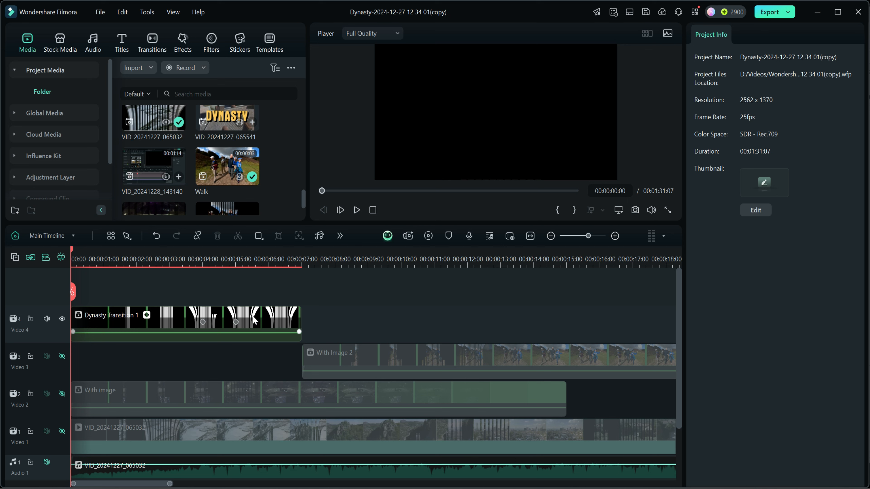
- On the main timeline, move the Dynasty Transition 1 clip up to a new Video 5 track
left_click(250, 318)
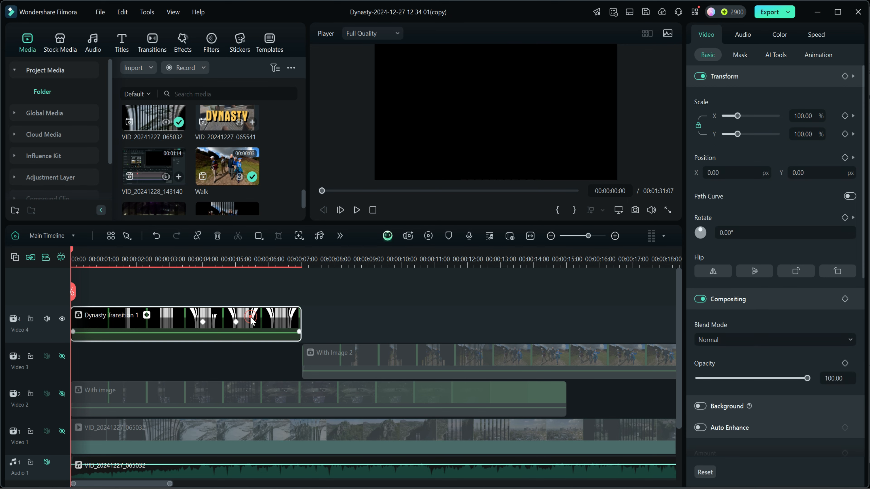
left_click_drag(250, 318, 250, 284)
left_click_drag(193, 327, 191, 300)
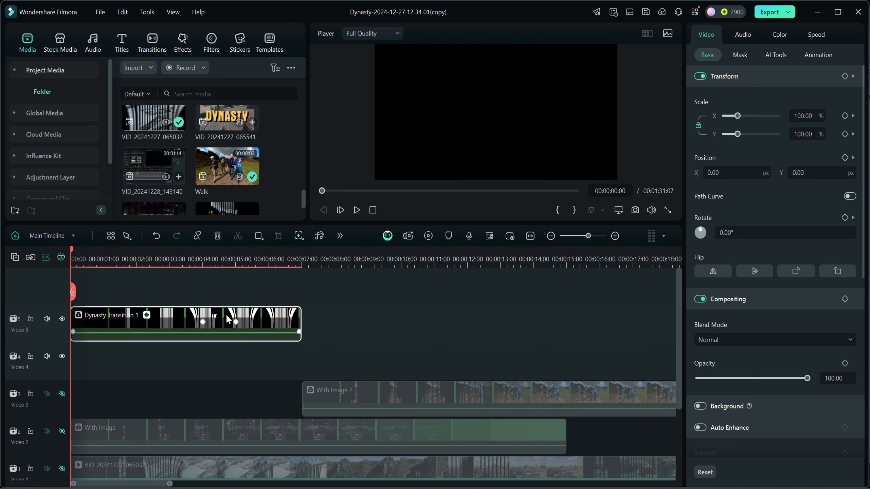
- Place the C0002 clip at the start of Video 4 beneath the transition, keeping the 2562 x 1370 25fps project settings
left_click_drag(302, 194, 302, 149)
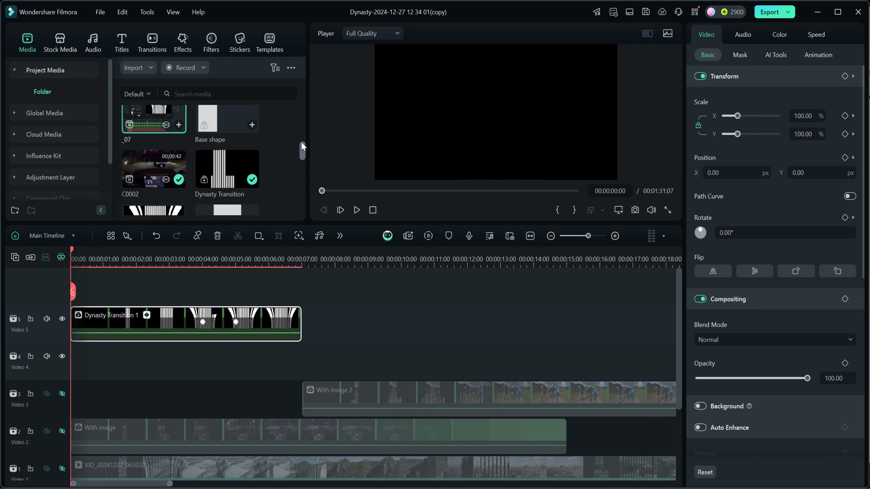
left_click_drag(139, 170, 71, 356)
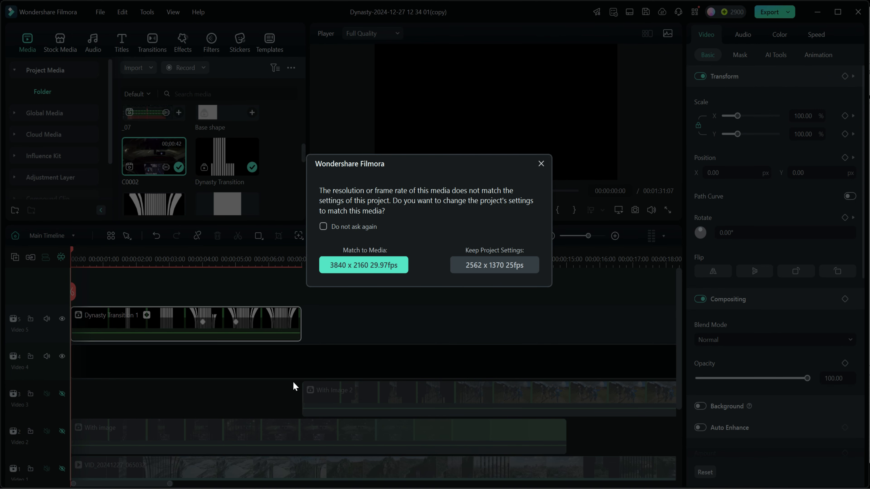
left_click(485, 265)
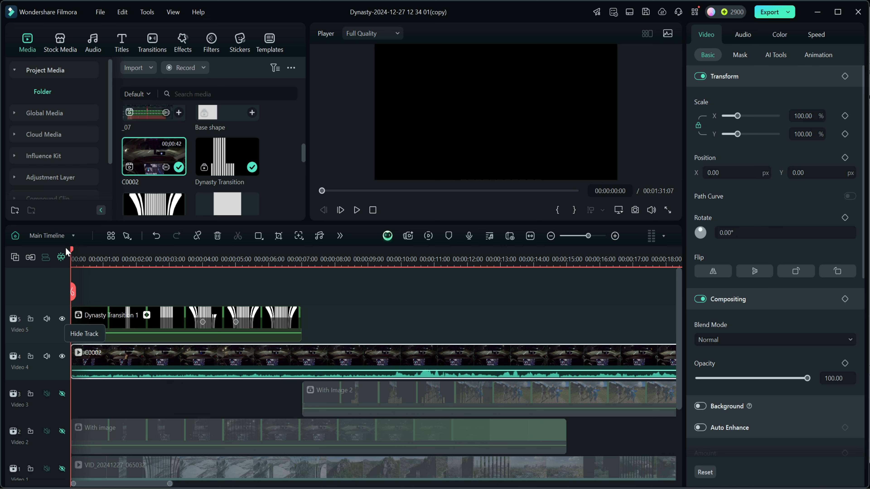
mouse_move(73, 253)
left_mouse_down()
mouse_move(201, 261)
mouse_move(71, 252)
left_mouse_up()
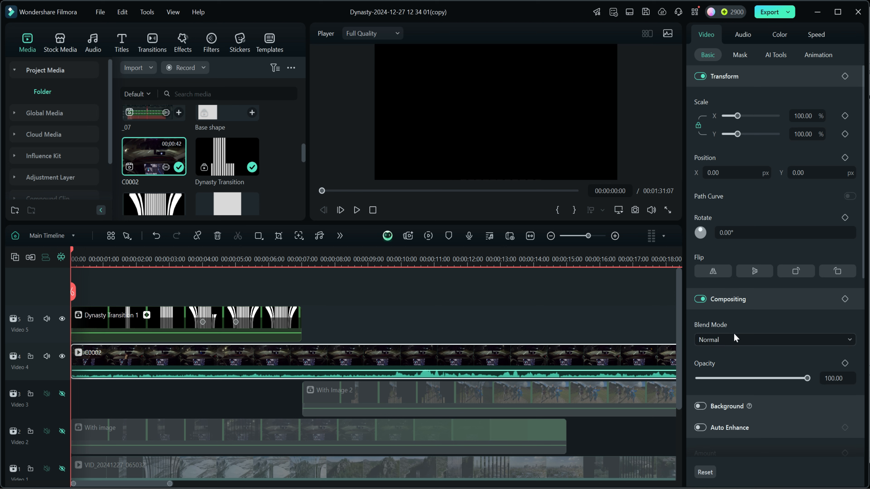
- Extend the Dynasty Transition 1 clip to the end of the With image clip and set its blend mode to Multiply
left_click(96, 326)
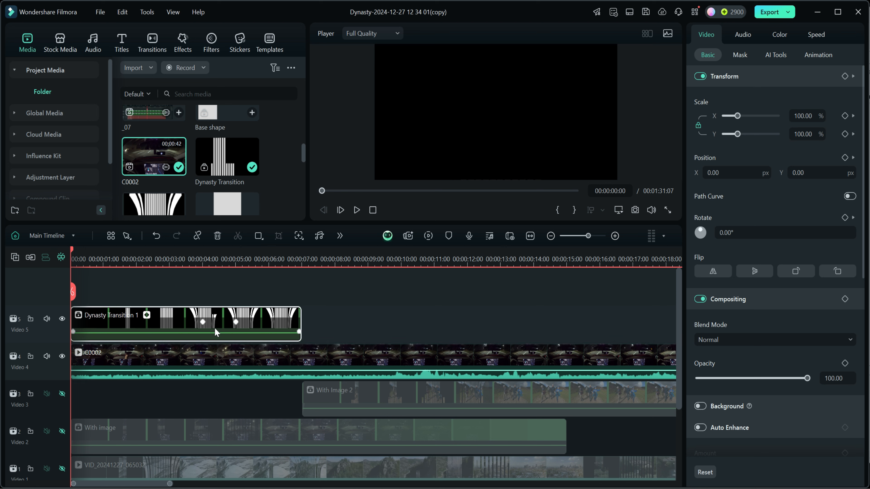
left_click_drag(300, 324, 566, 324)
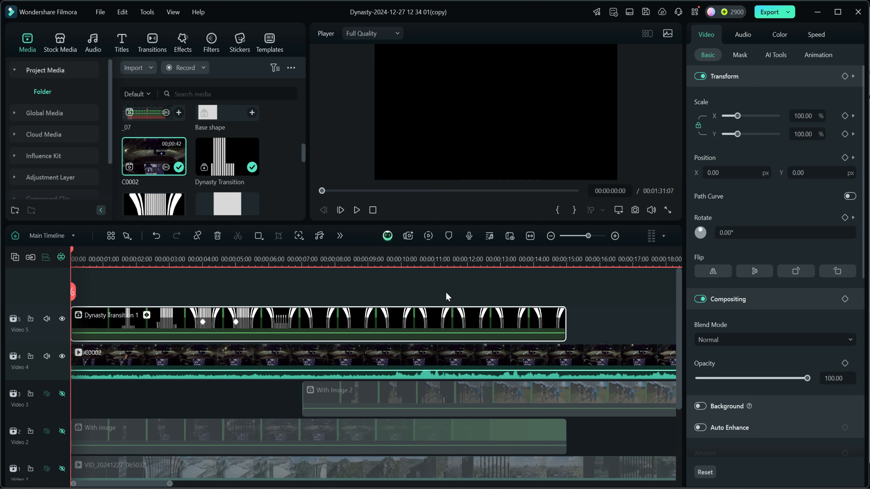
left_click(732, 338)
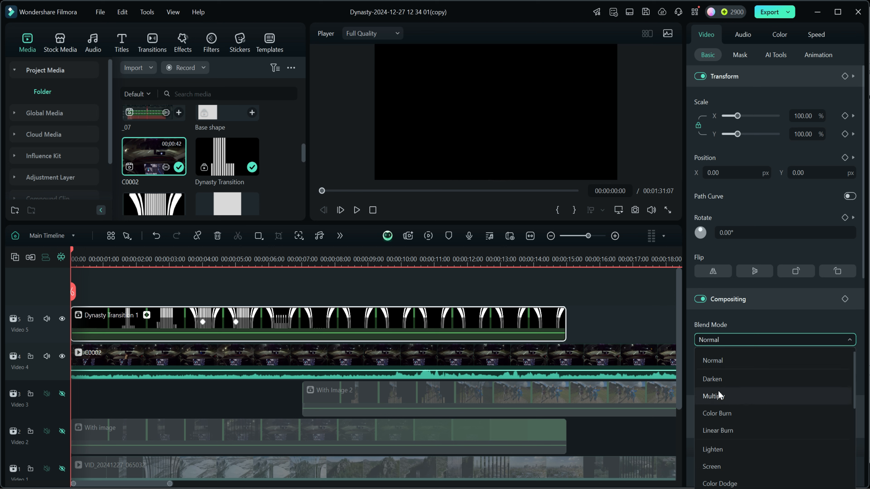
left_click(712, 395)
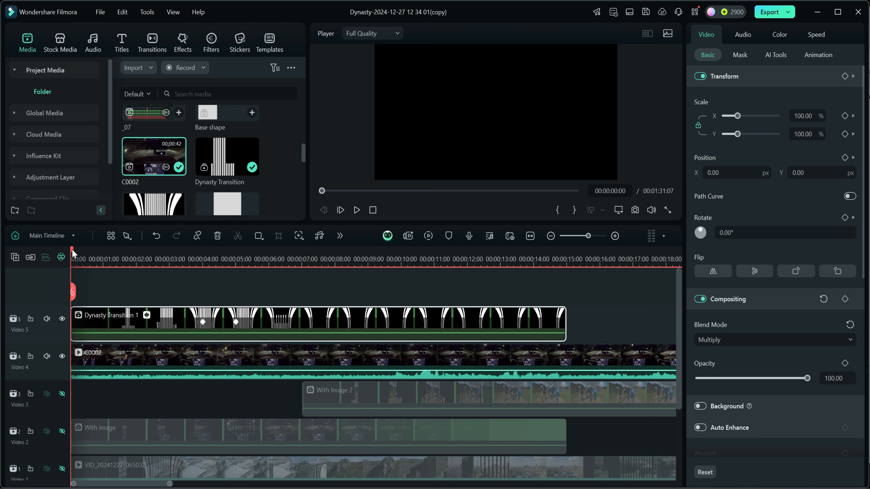
- Scrub the main timeline from the start to 00:00:05:17 to check the C0002 footage inside the moving bars
left_click_drag(72, 253, 89, 255)
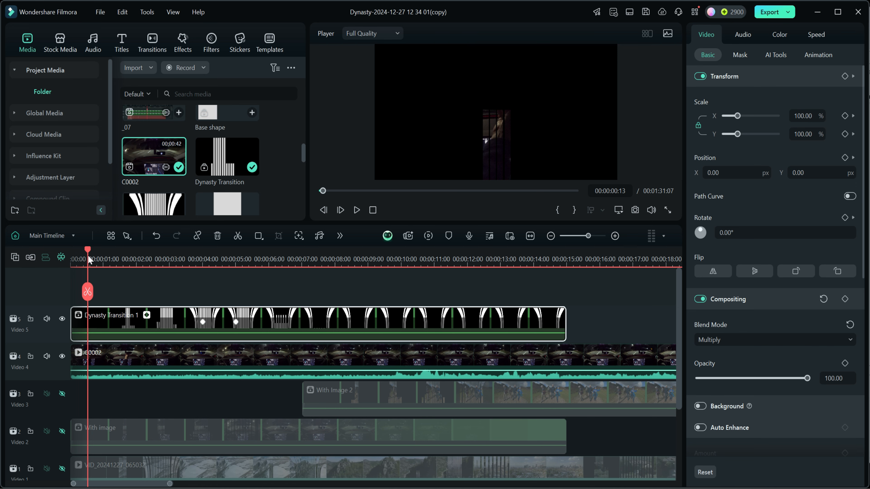
left_click_drag(88, 252, 107, 253)
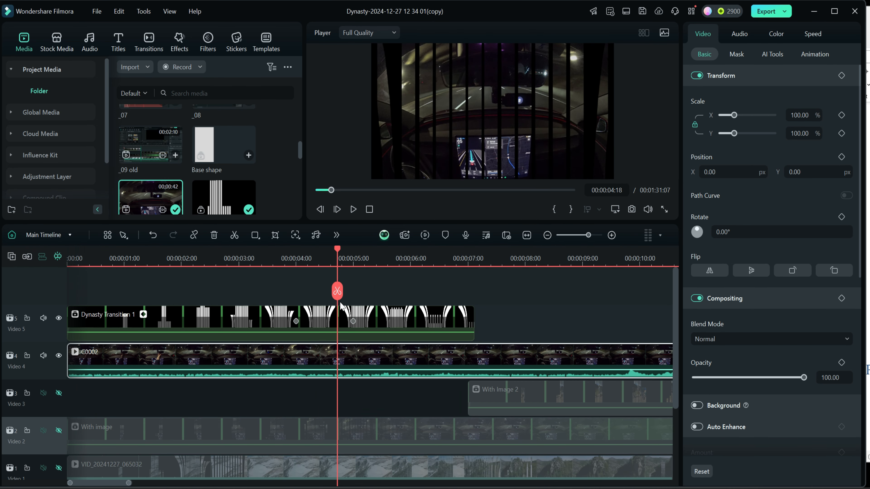
left_click_drag(341, 306, 384, 310)
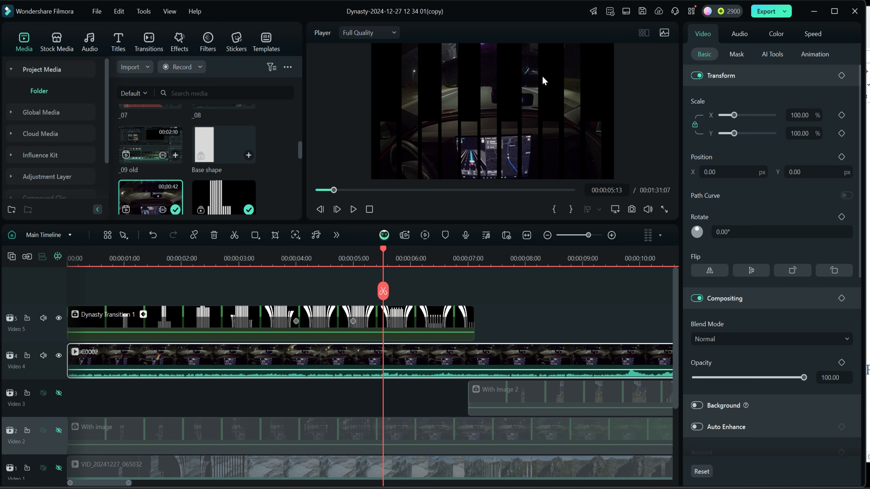
left_click_drag(383, 252, 392, 252)
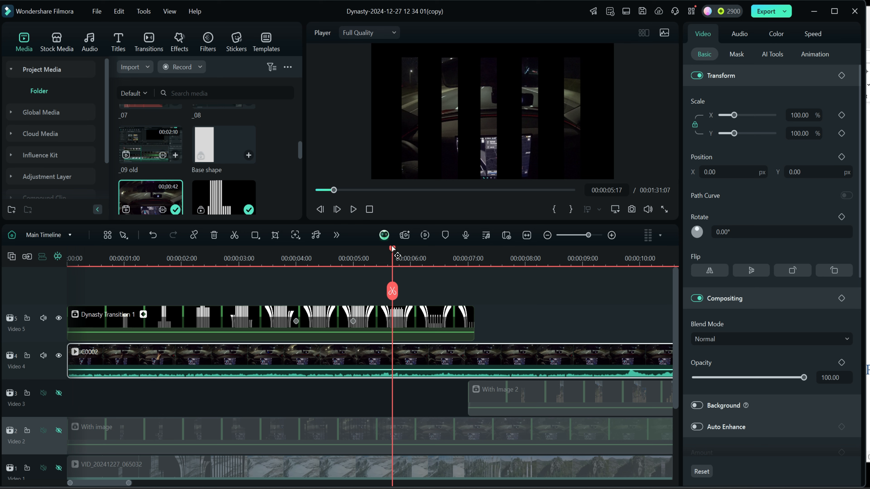
- Open the Dynasty Transition 1 compound clip and add a 100 opacity keyframe to the Black background clip at 00:00:05:00
mouse_move(392, 252)
left_mouse_down()
mouse_move(360, 250)
mouse_move(399, 255)
mouse_move(403, 247)
left_mouse_up()
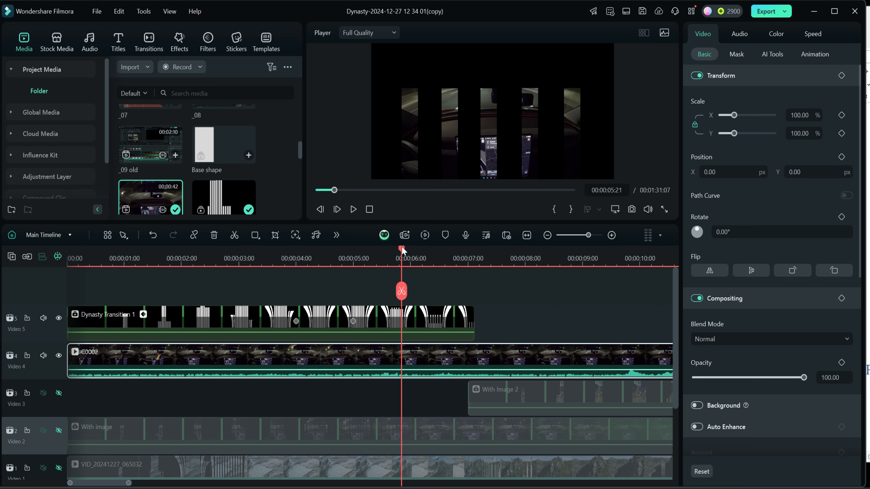
left_click_drag(402, 252, 370, 252)
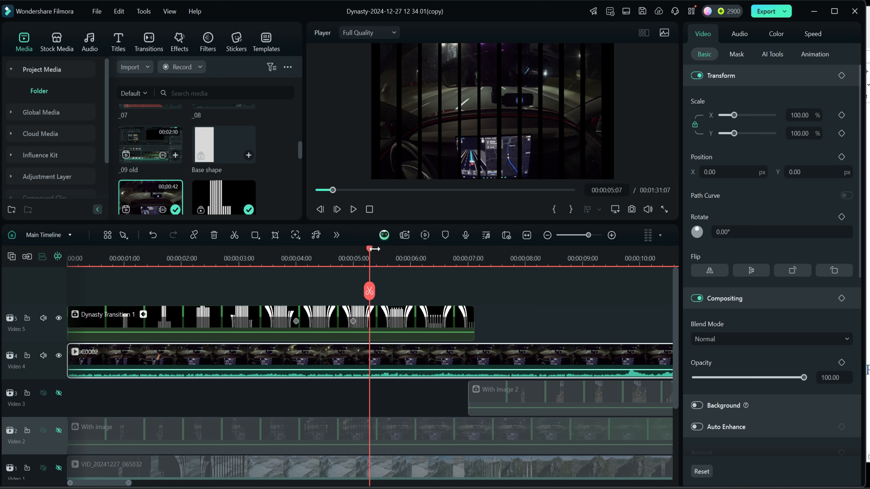
mouse_move(368, 248)
left_mouse_down()
mouse_move(320, 252)
mouse_move(379, 263)
mouse_move(370, 258)
left_mouse_up()
double_click(324, 312)
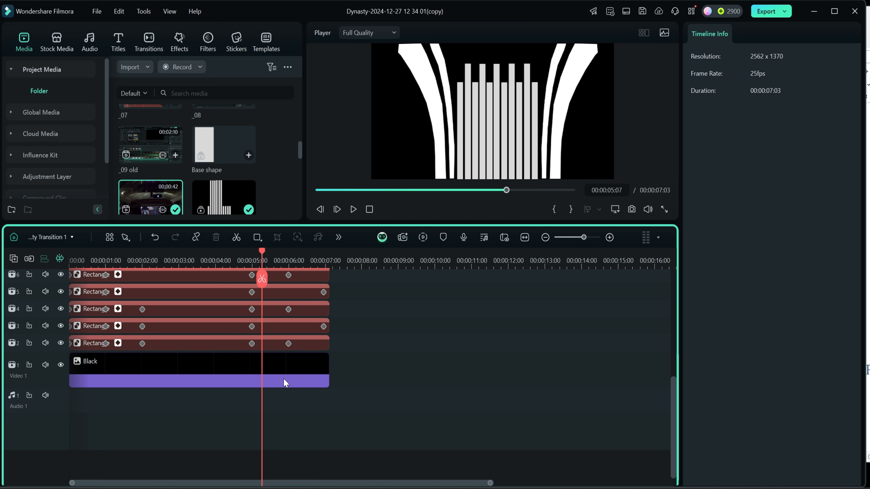
left_click_drag(259, 250, 252, 251)
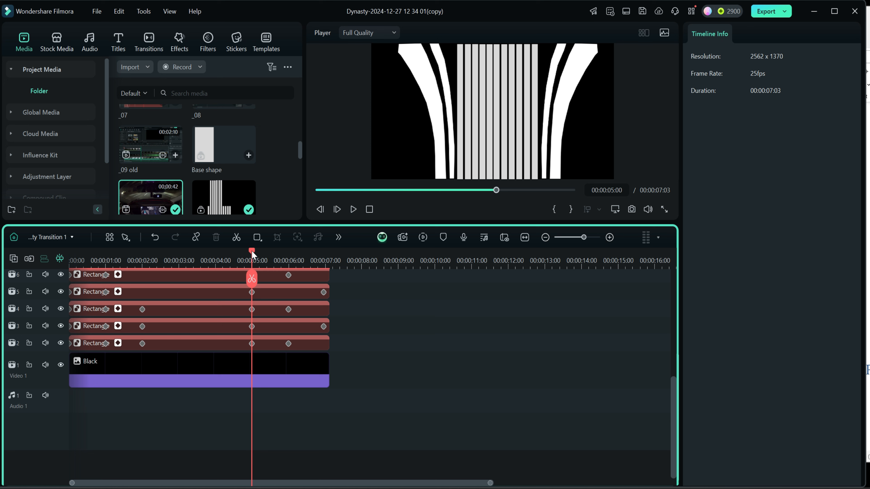
left_click(253, 345)
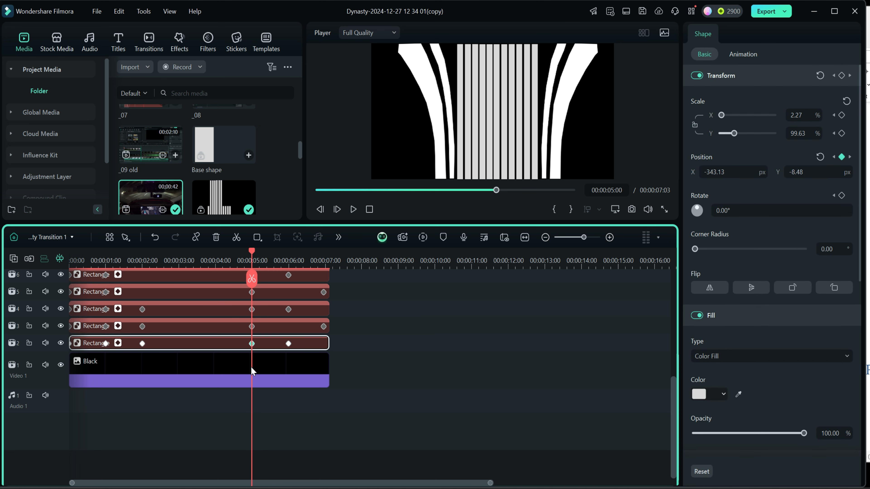
left_click(252, 369)
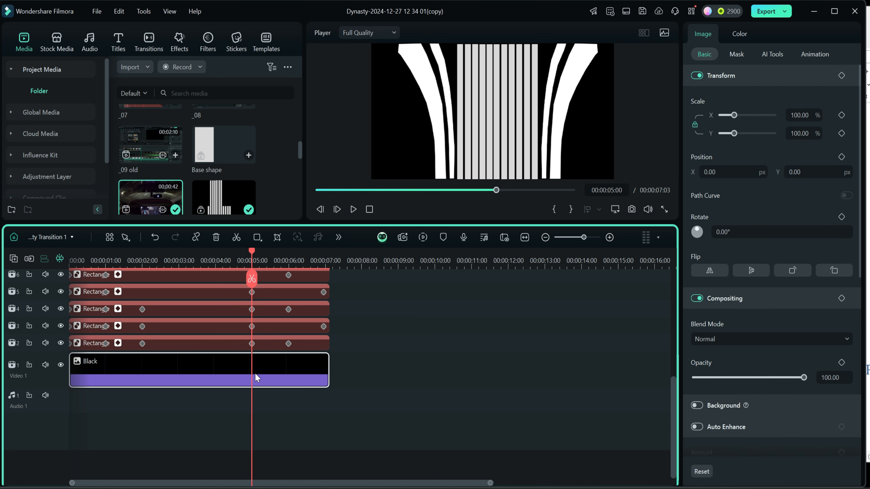
left_click(841, 362)
- Keyframe the Black clip's opacity to 0 at 00:00:06:24 and shift its starting opacity keyframe to 00:00:05:10
left_click_drag(252, 251, 324, 267)
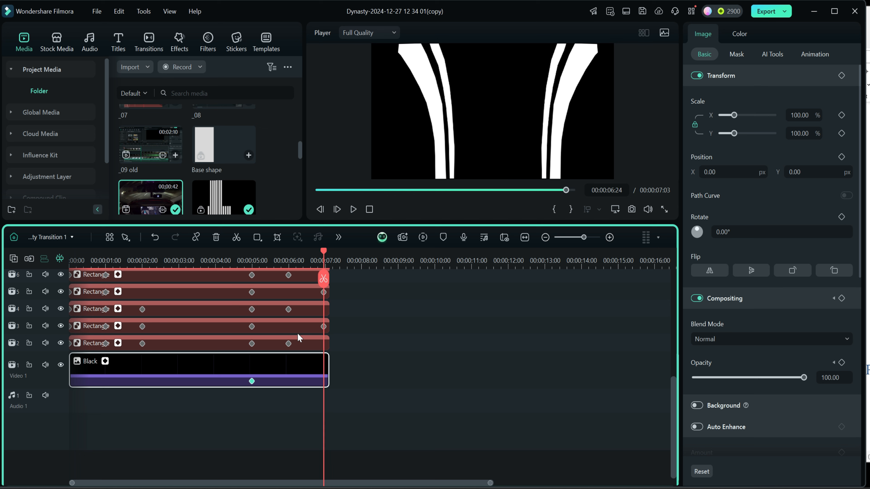
left_click_drag(802, 377, 693, 378)
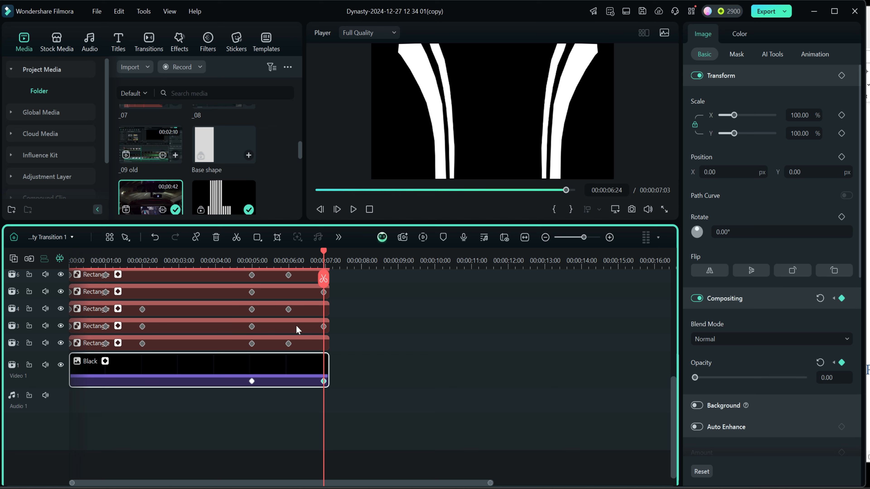
left_click(251, 382)
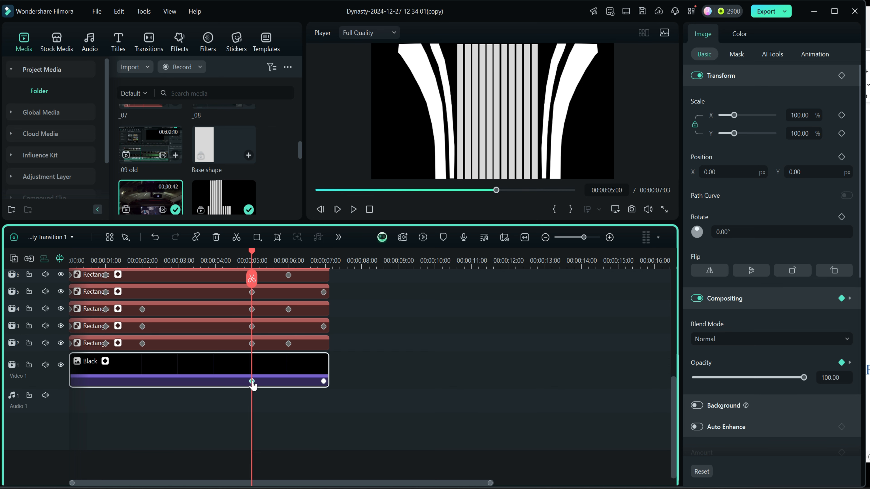
left_click_drag(252, 382, 288, 381)
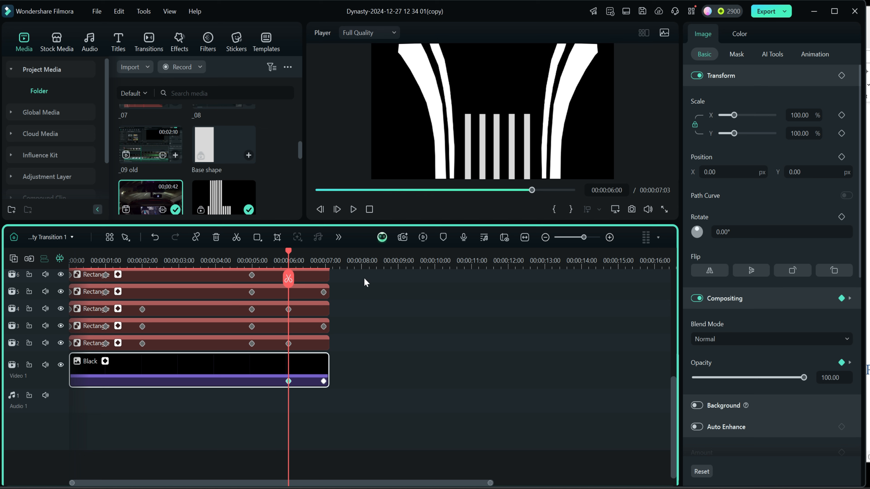
left_click_drag(289, 381, 266, 381)
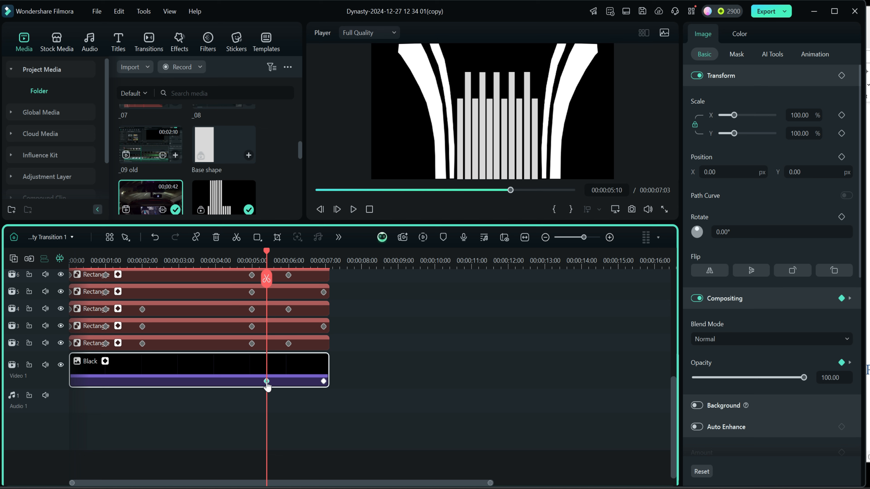
- Return to the main timeline, preview the opening of the transition, and mute the Video 4 track holding C0002
left_click(44, 236)
left_click(44, 252)
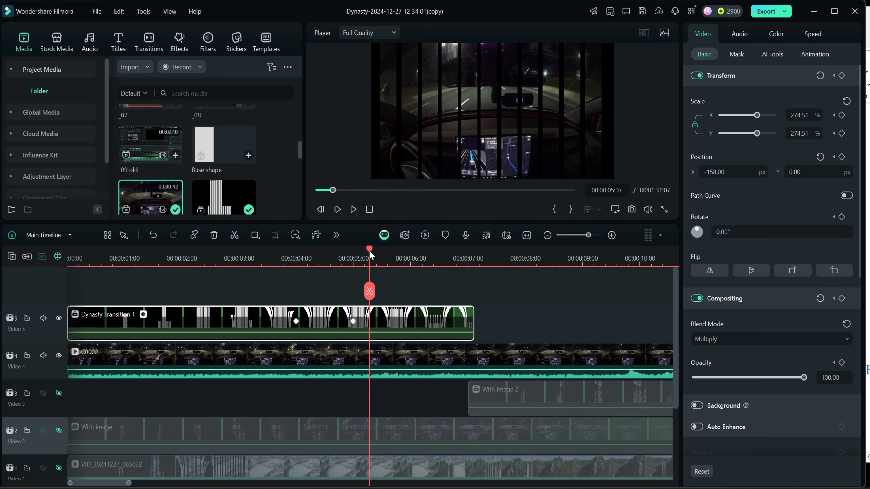
left_click_drag(369, 250, 79, 267)
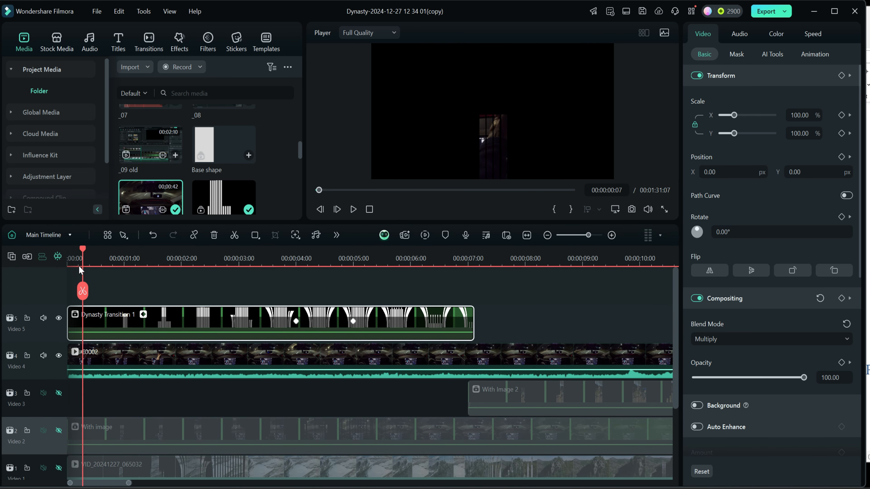
left_click(353, 209)
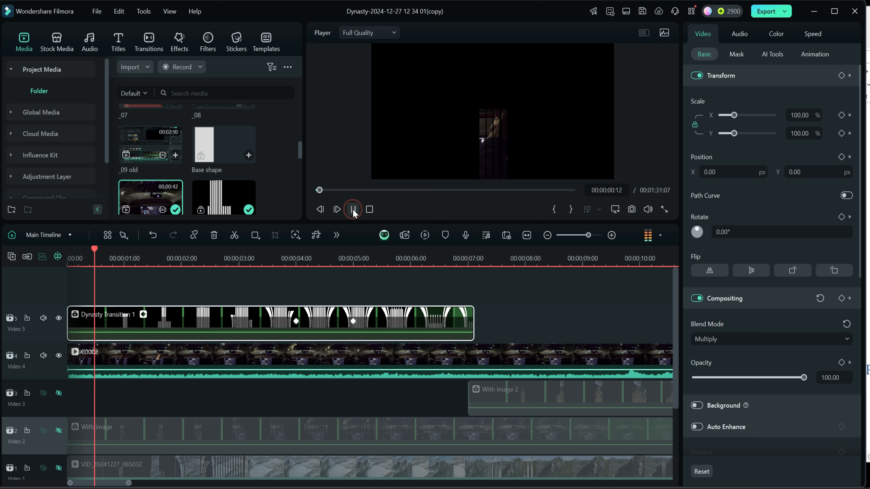
left_click(353, 209)
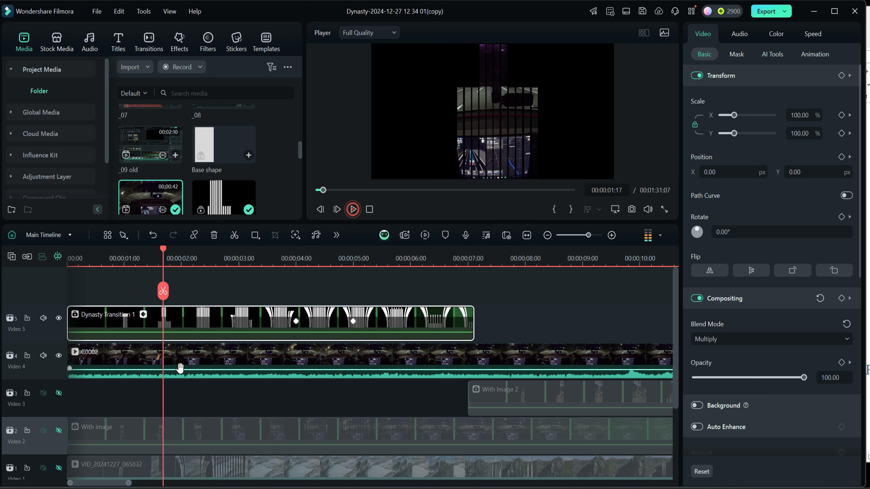
left_click(43, 356)
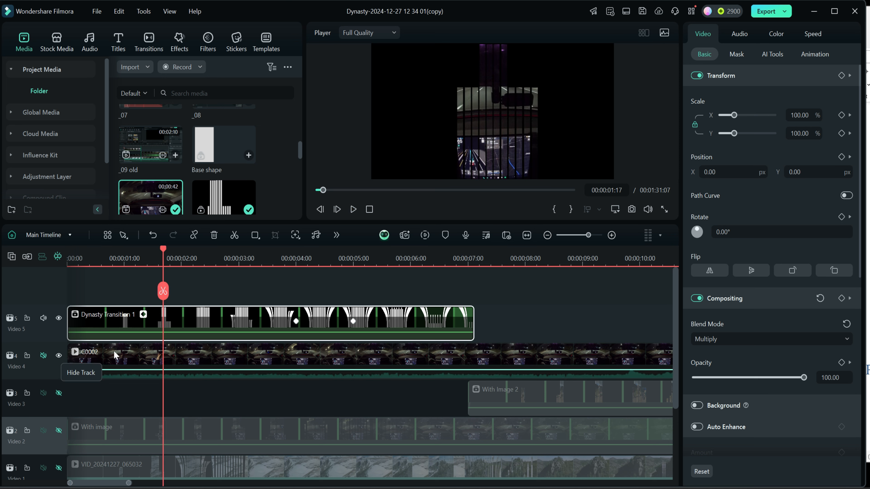
- Play the main timeline from the start to 00:00:06:12 and scrub around 00:00:05:16 to check the black background's fade over the footage
left_click(369, 209)
left_click(352, 209)
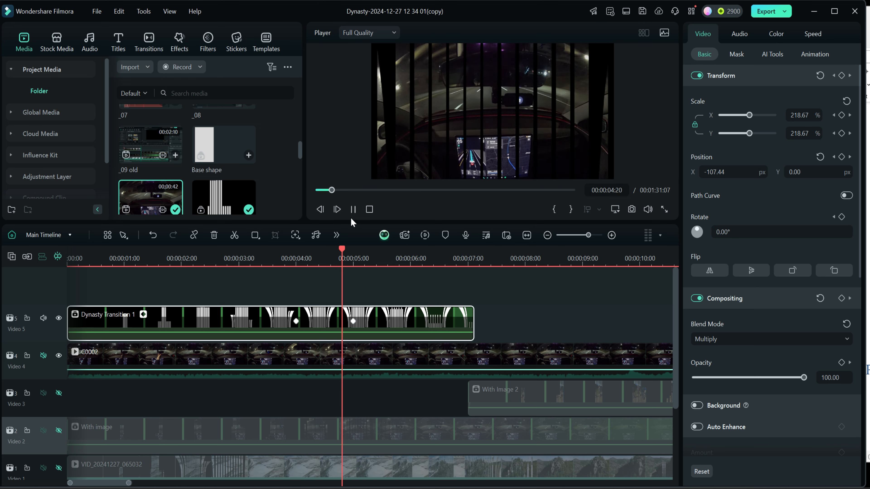
left_click(353, 209)
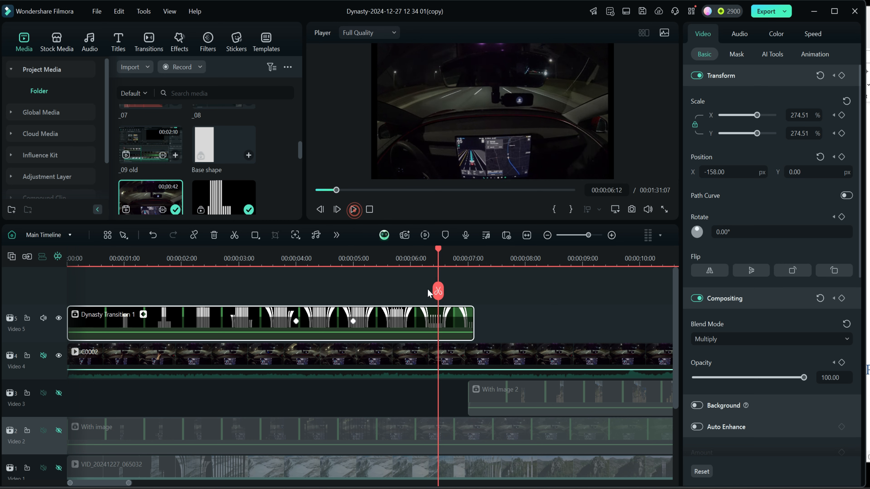
left_click_drag(437, 248, 389, 250)
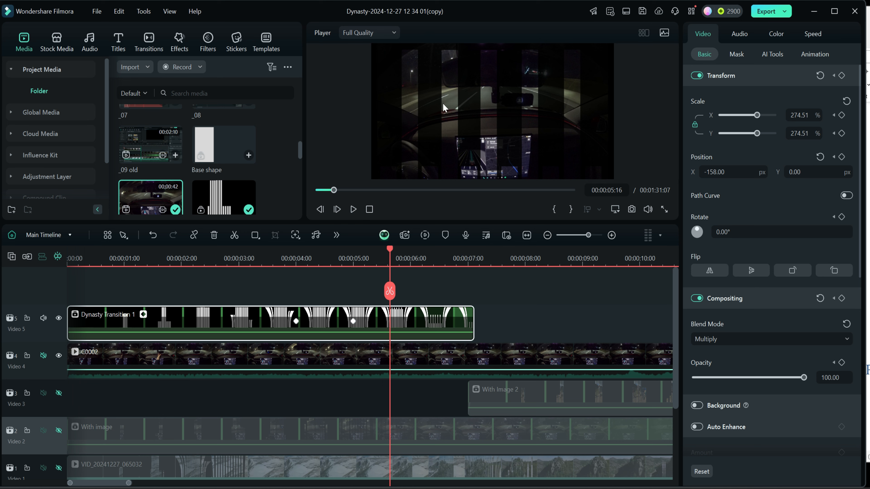
mouse_move(390, 248)
left_mouse_down()
mouse_move(456, 257)
mouse_move(386, 265)
left_mouse_up()
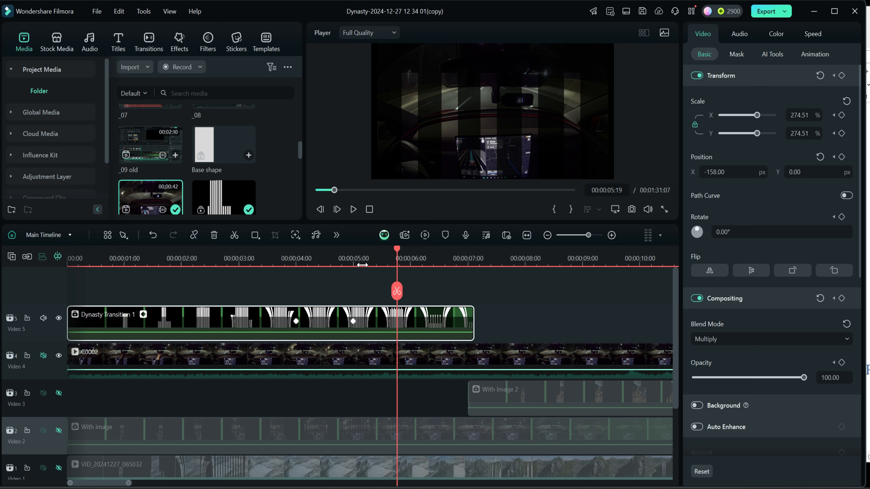
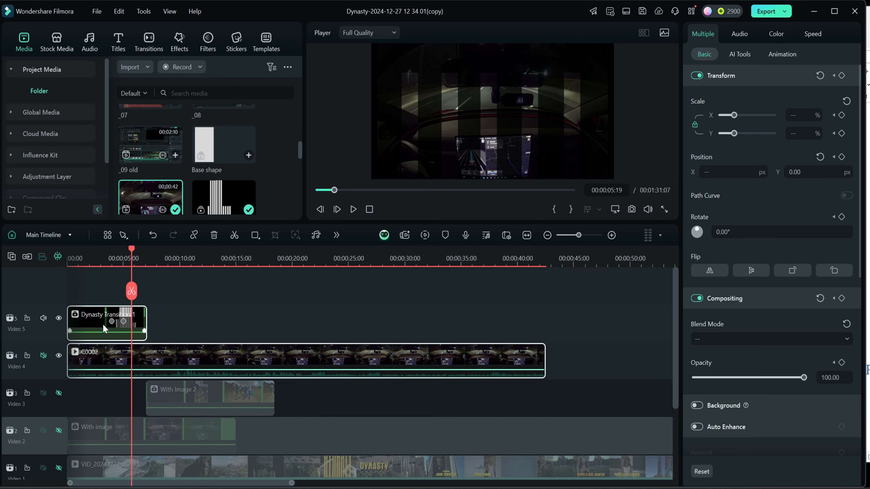
- Combine the Dynasty Transition 1 and C0002 clips into a compound clip named "Car trans"
right_click(192, 358)
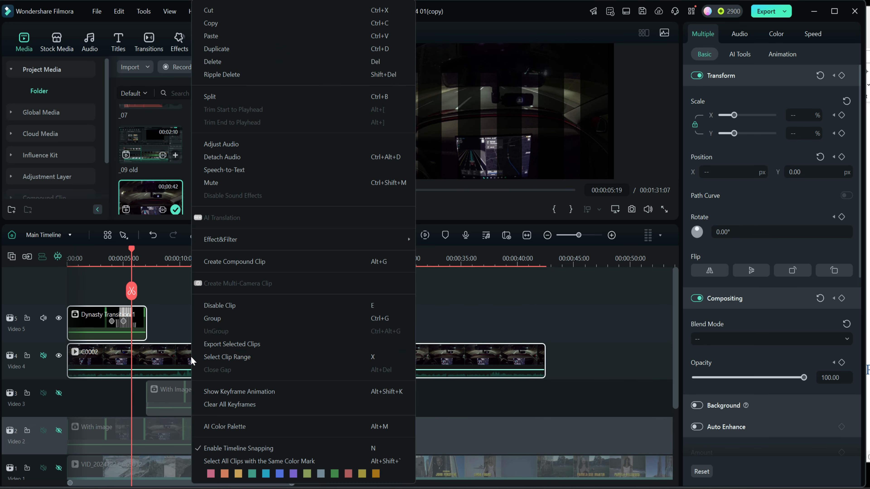
left_click(215, 262)
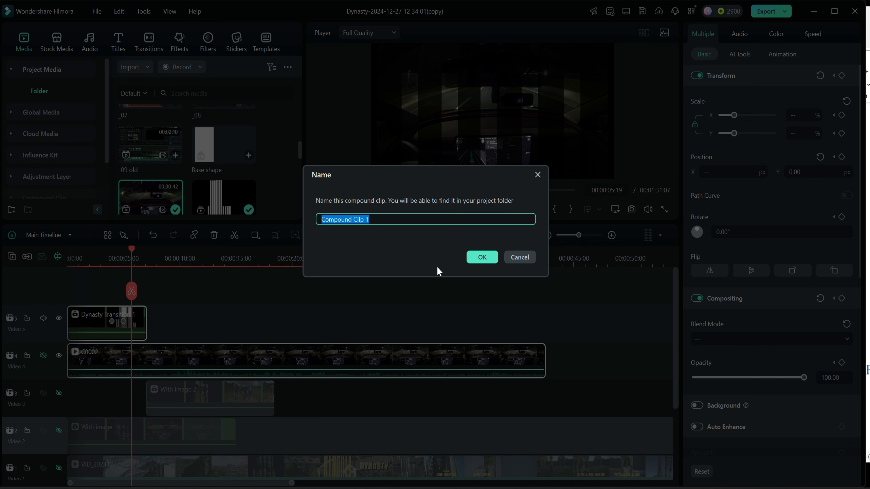
type("Car trans")
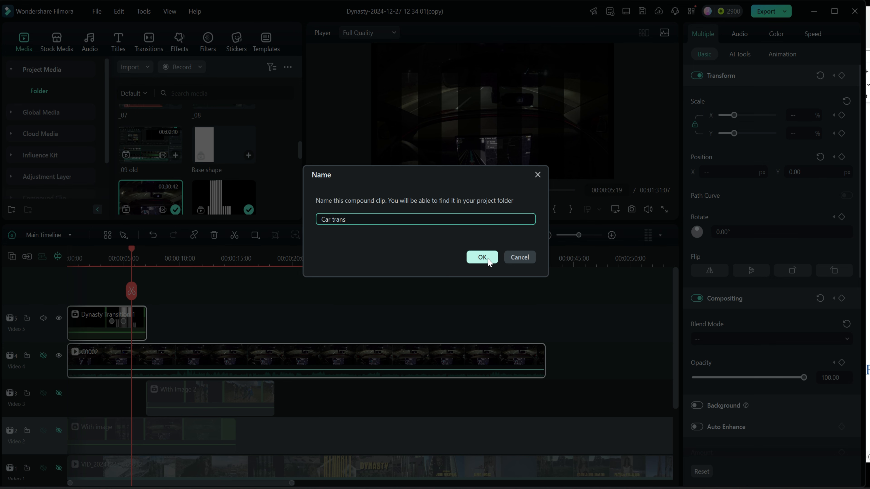
left_click(488, 260)
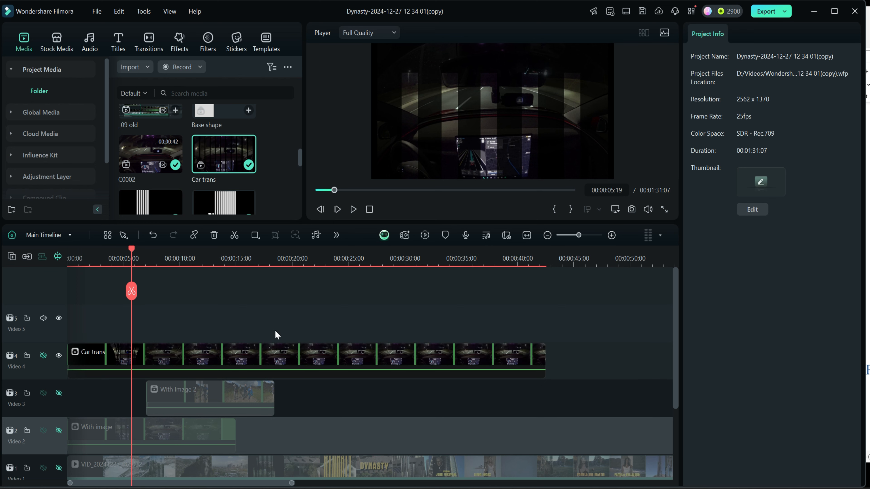
- Play the Car trans compound clip from the start of the timeline to preview the bar transition over the car footage
left_click(368, 209)
left_click(351, 209)
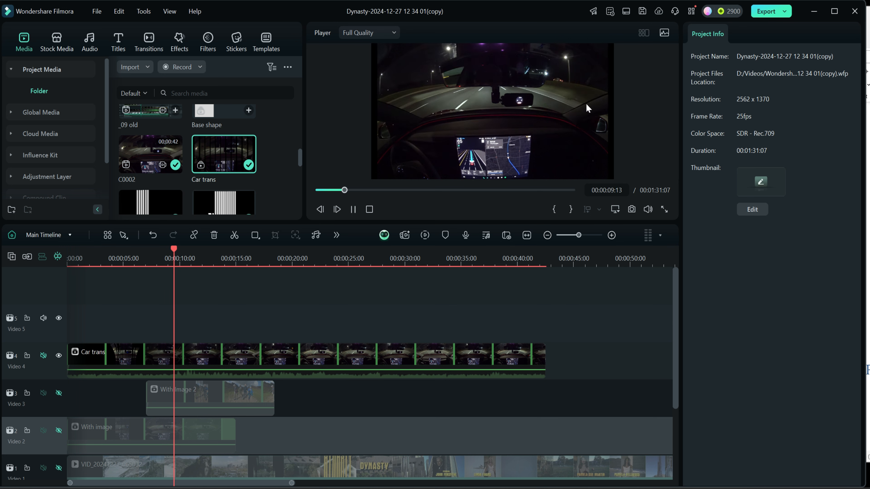
left_click(353, 209)
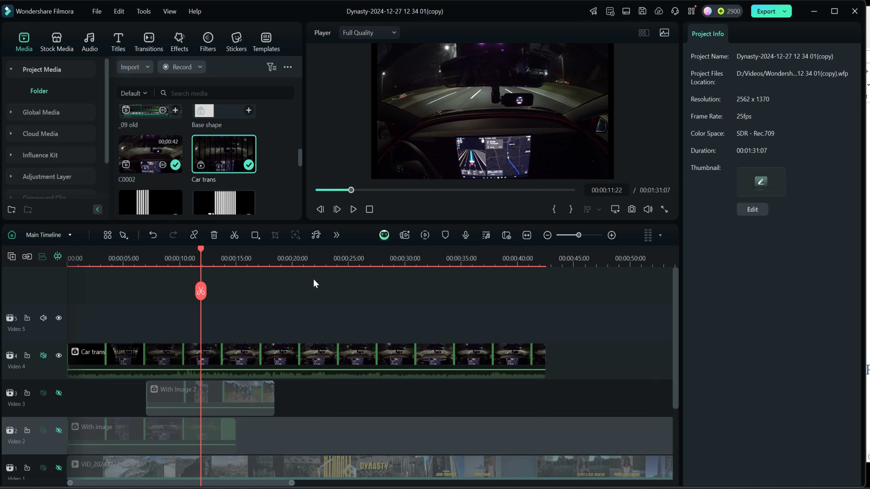
left_click_drag(202, 252, 70, 254)
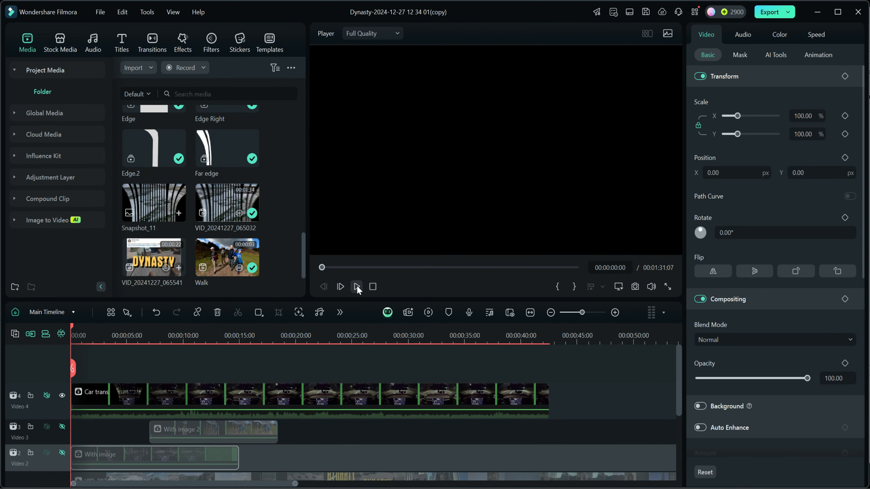
left_click(357, 288)
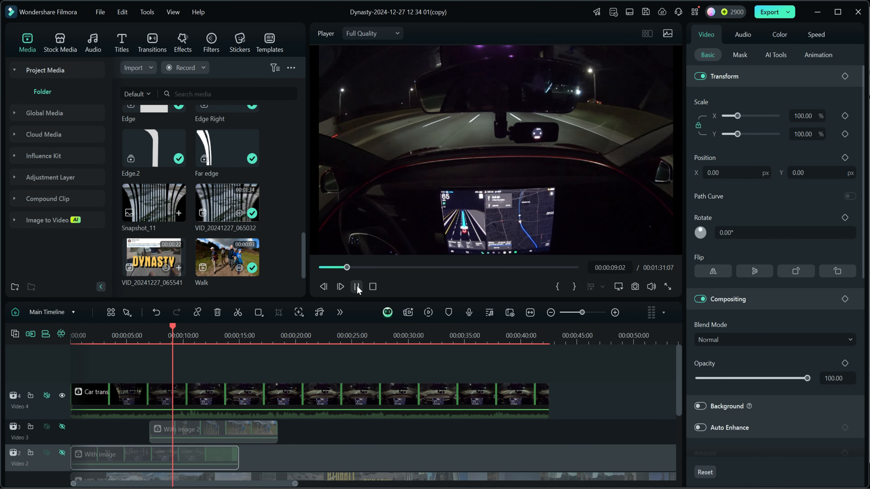
left_click(357, 286)
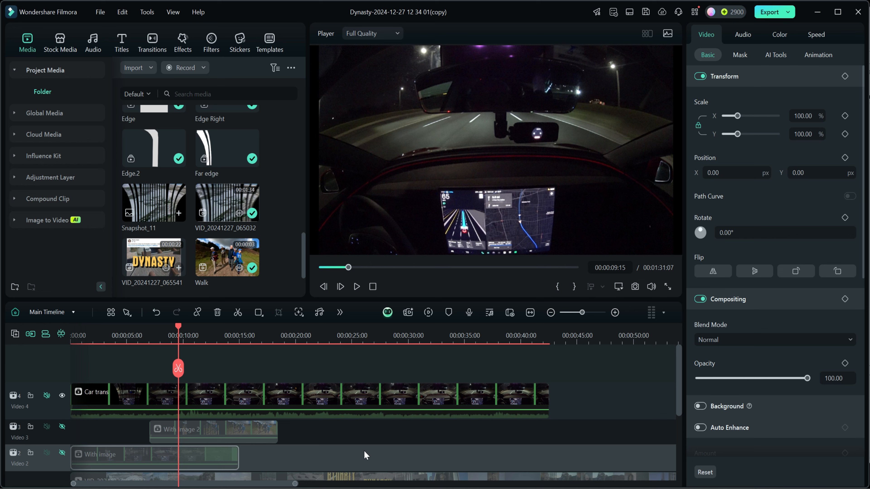
- Split the Car trans clip at 00:00:18:10, where With Image 2 ends, and delete the portion after the cut
left_click_drag(180, 326, 279, 339)
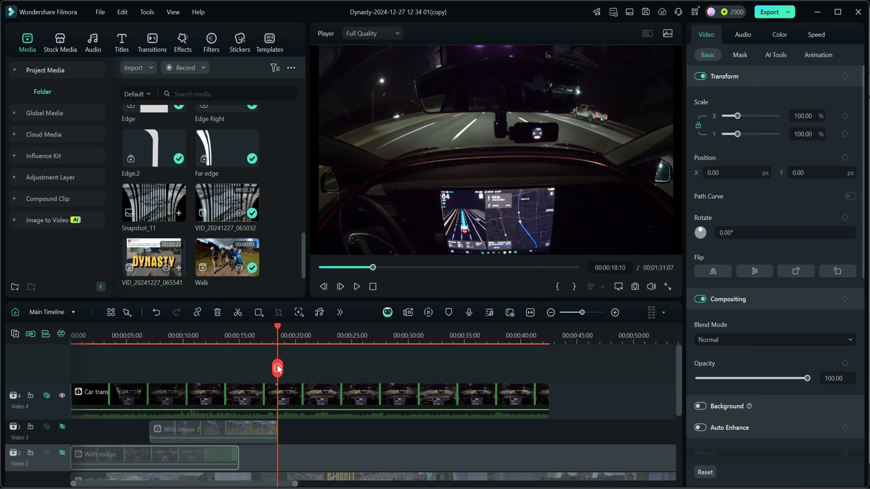
left_click(280, 369)
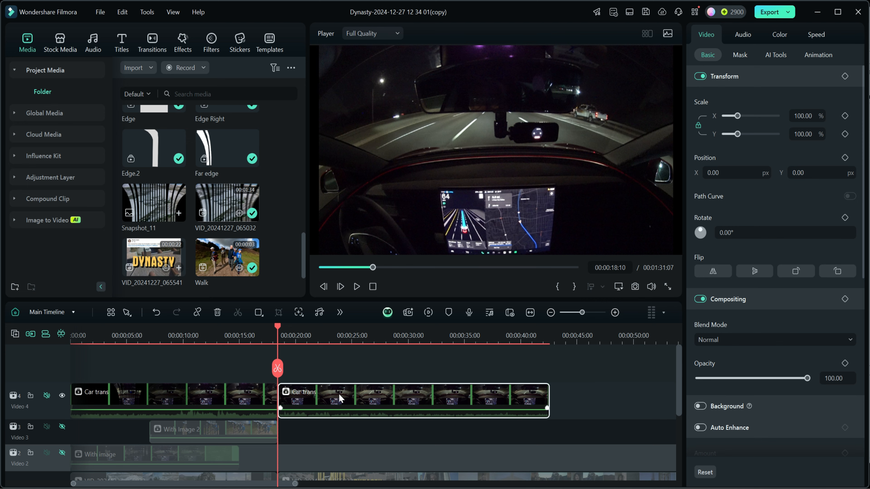
key("Delete")
- Place the Walk clip on a new track above Car trans starting at 00:00:08:05, keeping the 2562 x 1370 25fps project settings
left_click_drag(277, 324, 66, 337)
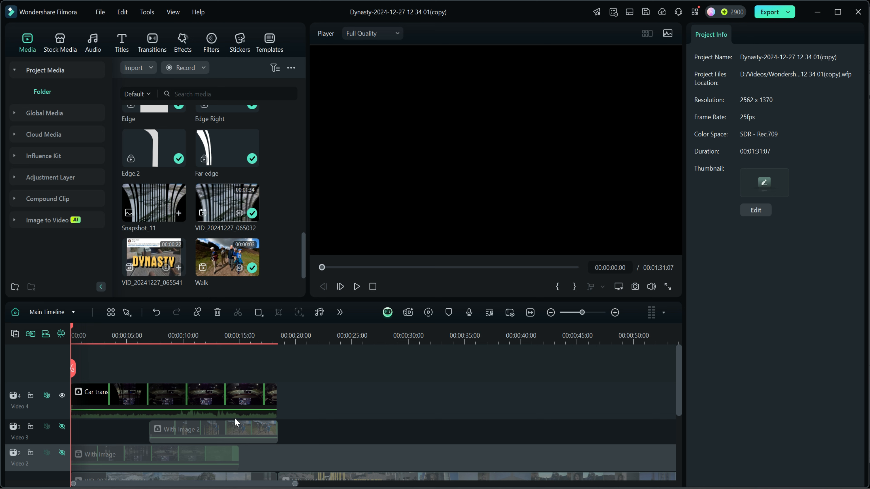
left_click_drag(221, 258, 150, 375)
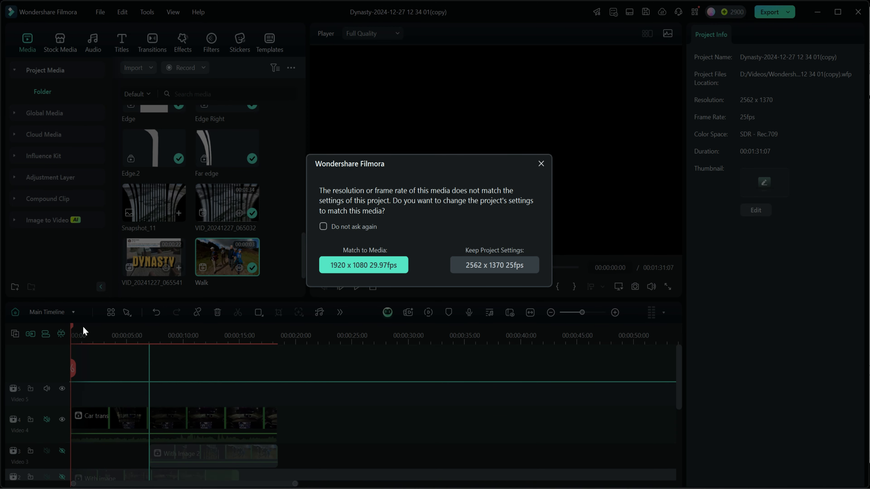
left_click(479, 267)
left_click_drag(72, 326, 149, 335)
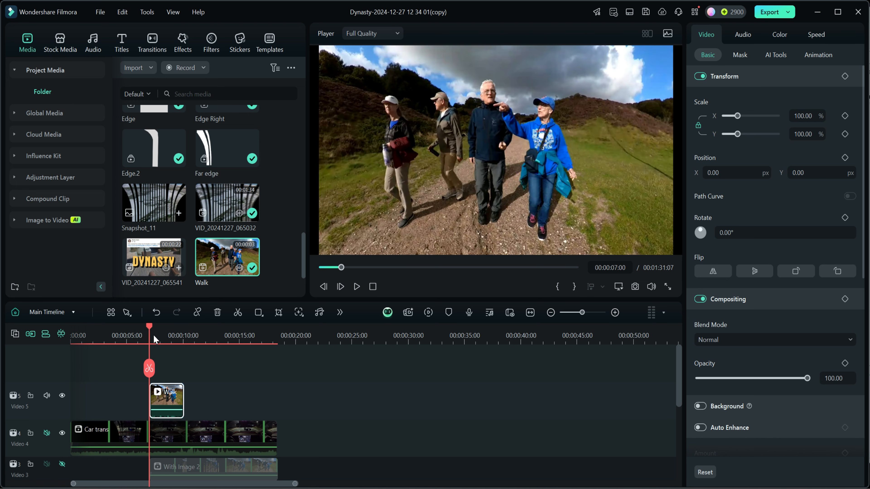
left_click_drag(170, 404, 285, 403)
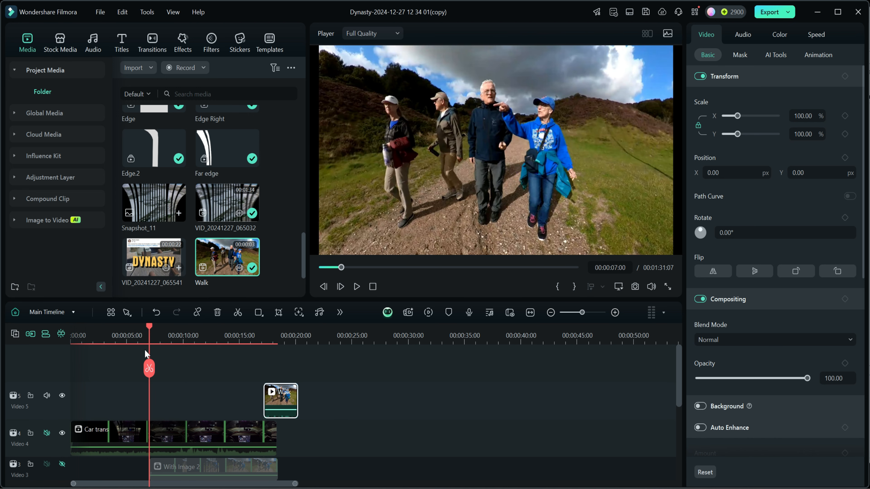
left_click_drag(150, 327, 163, 339)
left_click_drag(281, 399, 190, 406)
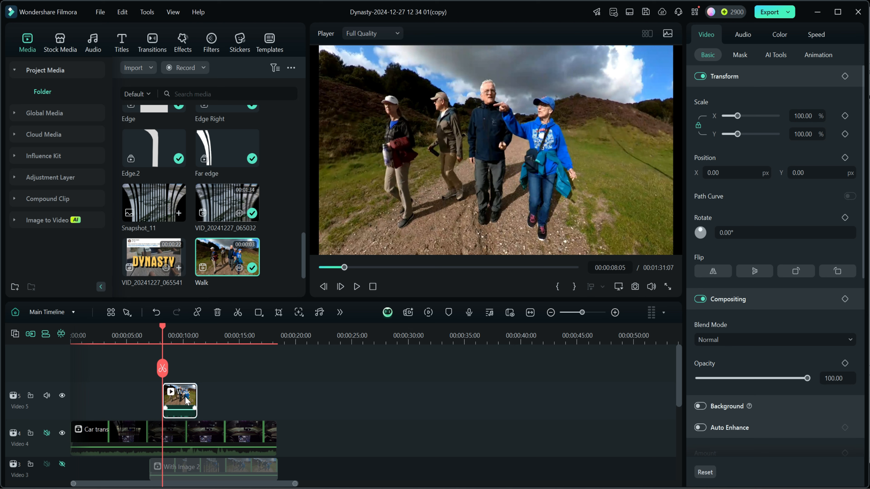
- Mute the Video 5 track and slow the Walk clip's uniform speed to 0.23
left_click(817, 36)
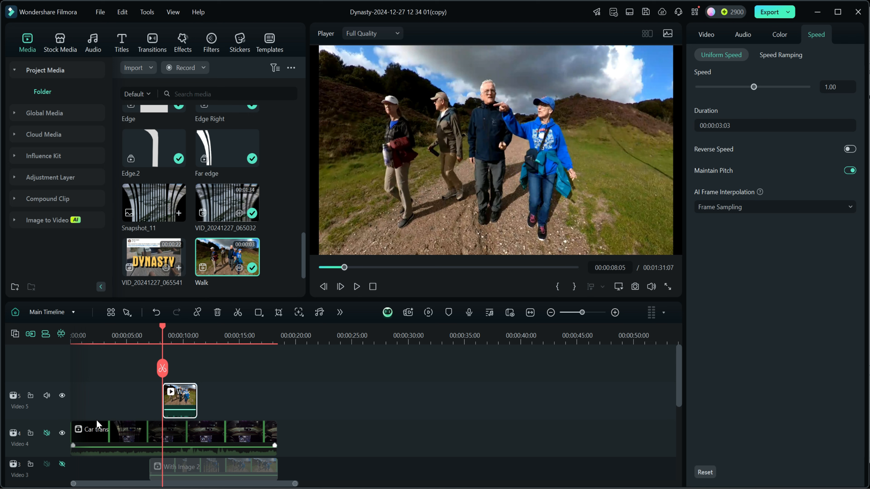
left_click(46, 395)
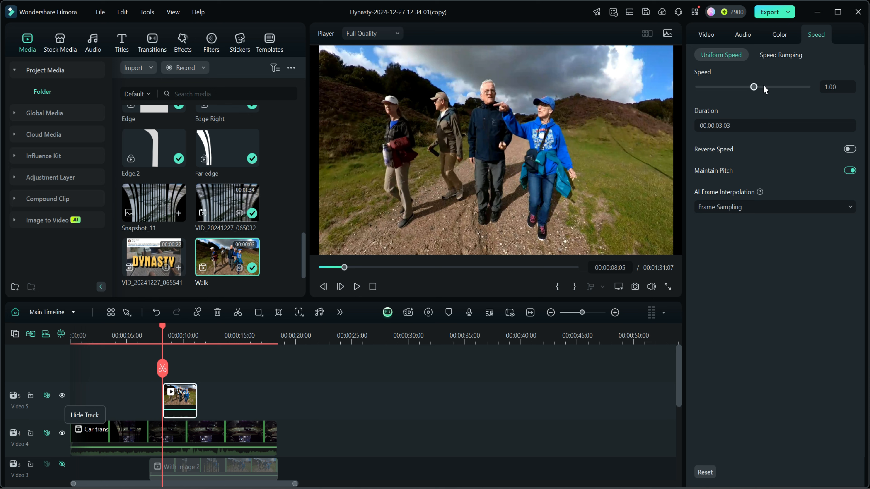
left_click_drag(754, 88, 737, 88)
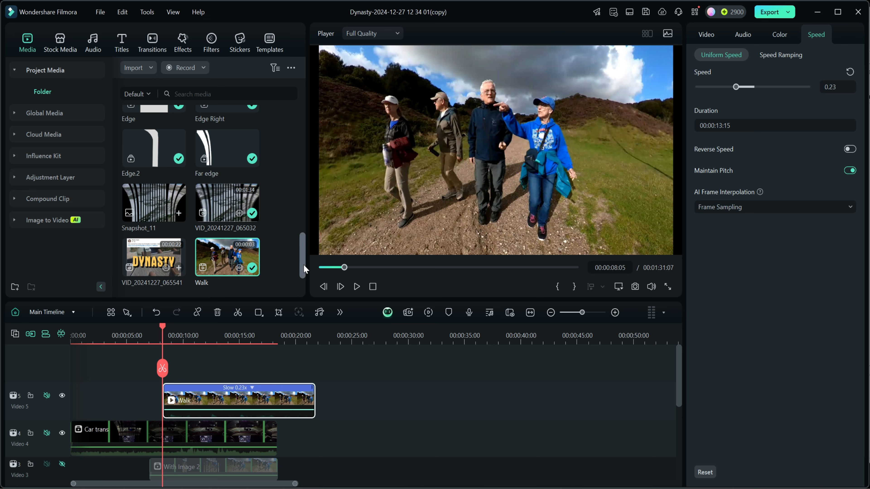
- Place Dynasty Transition 1 above Walk at 00:00:08:05, set its blend mode to Multiply, and check the result at 00:00:10:24
left_click_drag(305, 269, 304, 229)
left_click_drag(227, 193, 192, 398)
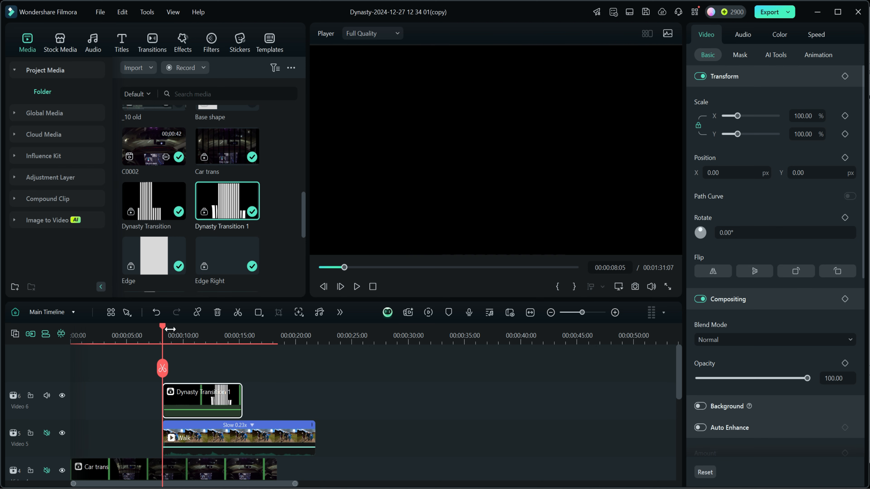
mouse_move(163, 329)
left_mouse_down()
mouse_move(217, 333)
mouse_move(165, 334)
left_mouse_up()
left_click(728, 341)
left_click(719, 397)
left_click_drag(163, 328, 193, 333)
- Hide the Video 4, Video 5 and Video 6 tracks holding Car trans, Walk and Dynasty Transition 1
scroll(360, 408, "down", 2)
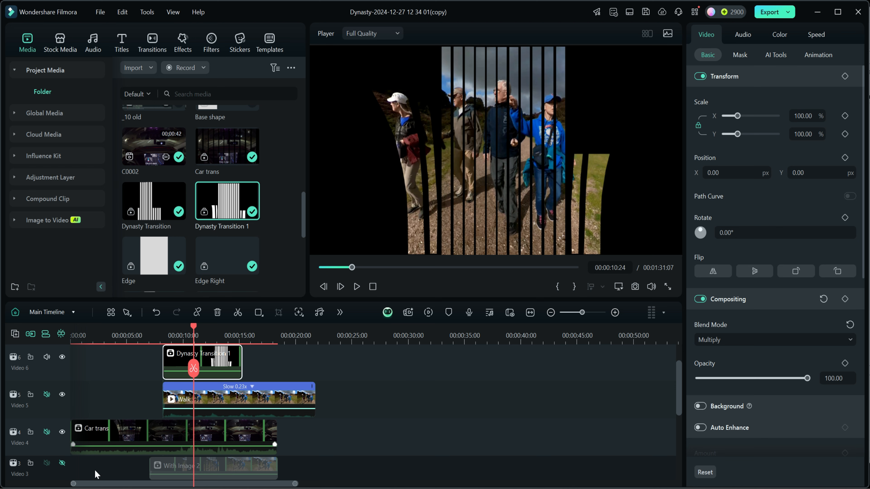
left_click(63, 432)
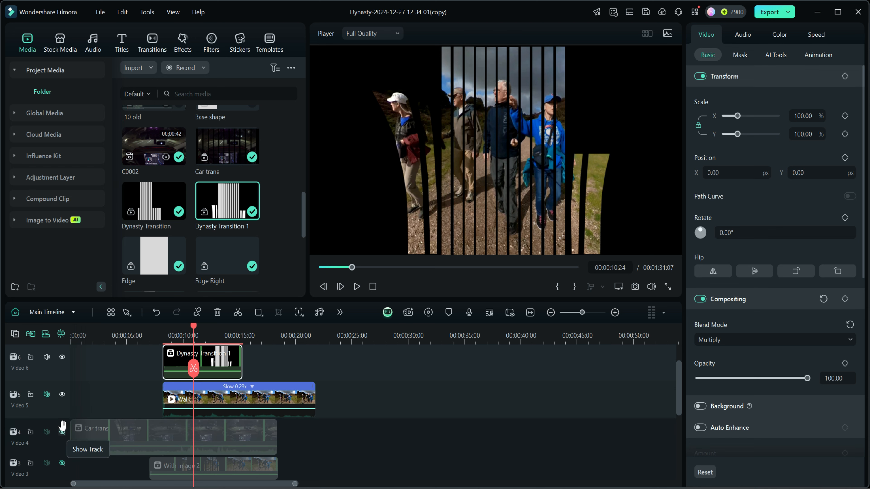
left_click(63, 394)
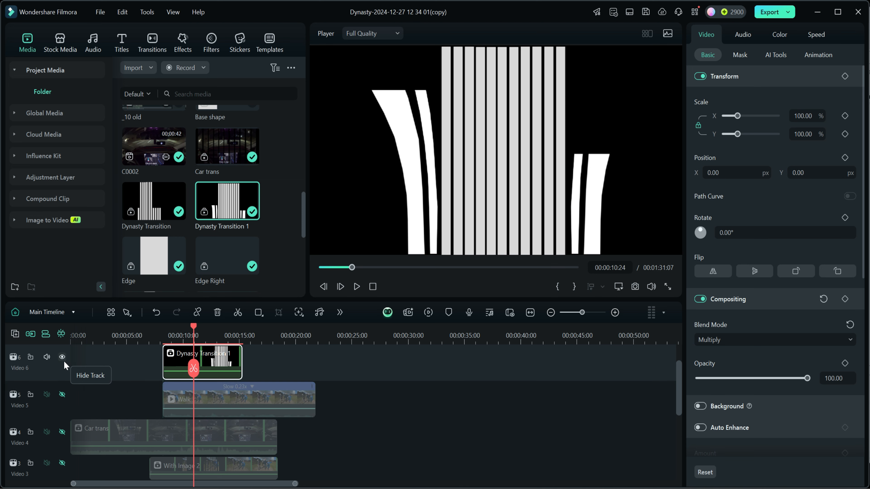
left_click(62, 357)
scroll(385, 456, "down", 1)
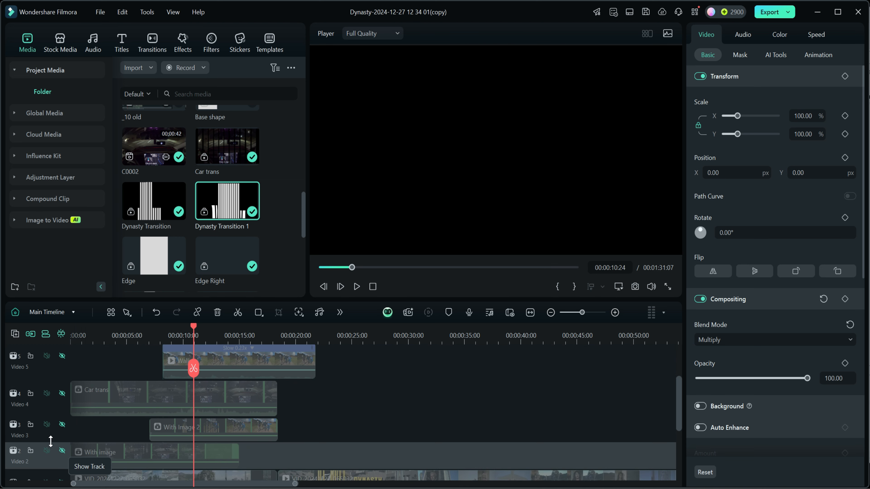
- Show the Video 3 and Video 2 tracks, scrub from 00:00:05:24 to 00:00:08:18, and inspect the With Image 2 clip's blend mode
left_click_drag(194, 329, 137, 335)
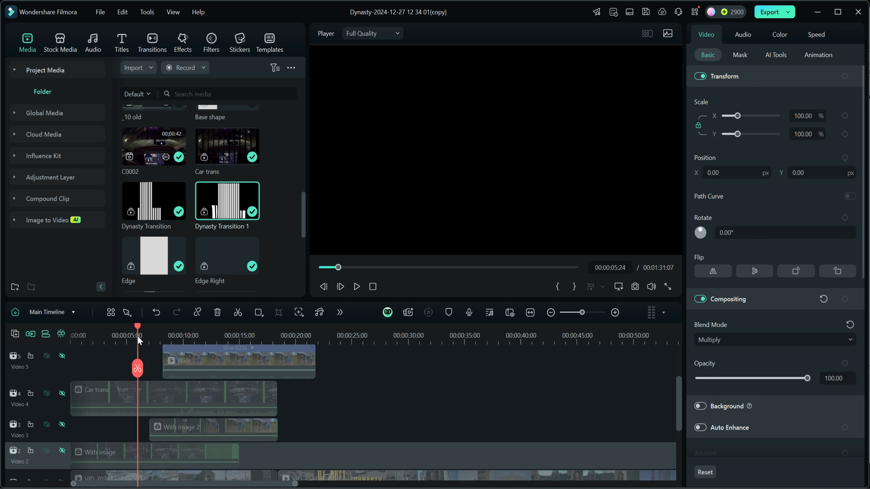
left_click(62, 424)
left_click(62, 451)
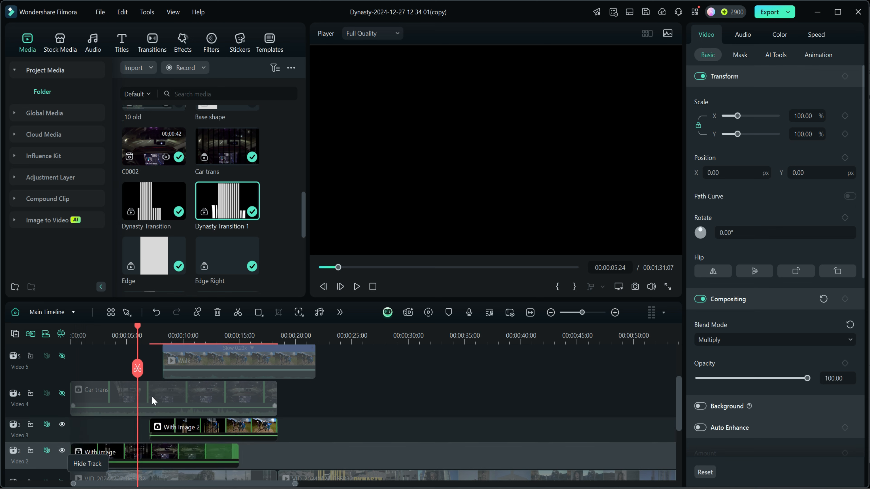
mouse_move(139, 329)
left_mouse_down()
mouse_move(153, 327)
mouse_move(121, 328)
mouse_move(147, 327)
mouse_move(124, 326)
mouse_move(134, 327)
left_mouse_up()
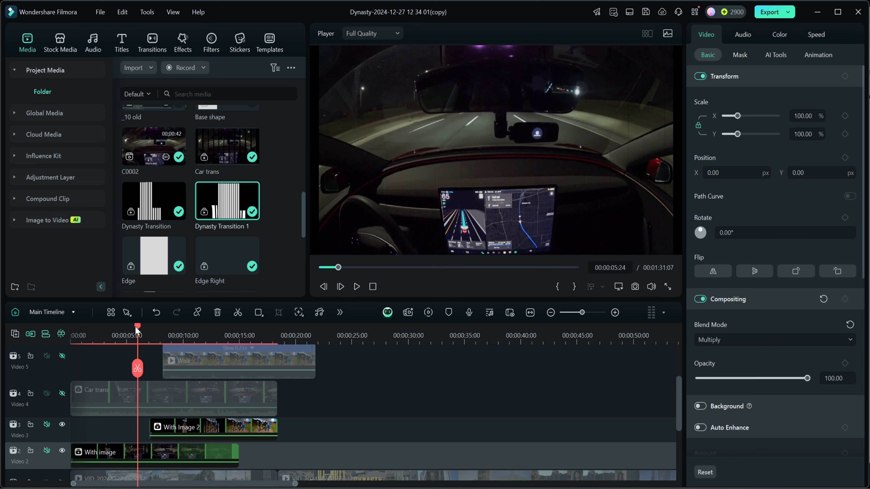
left_click_drag(140, 327, 169, 329)
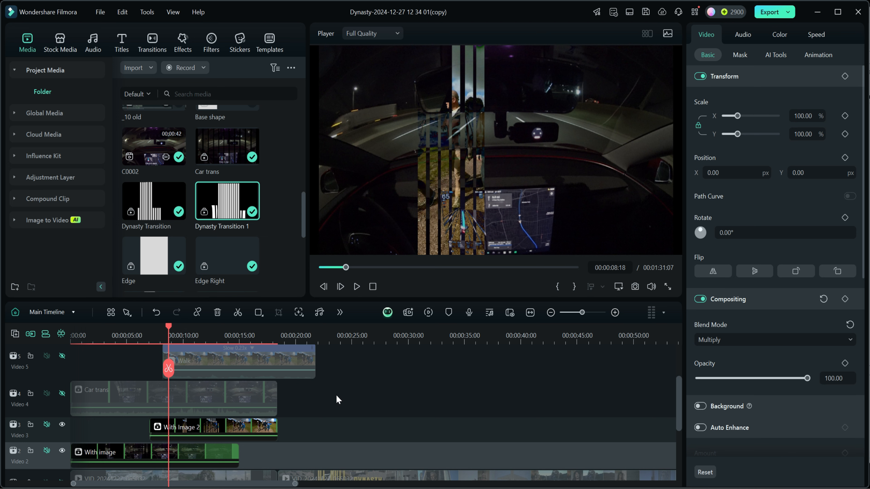
scroll(335, 396, "up", 2)
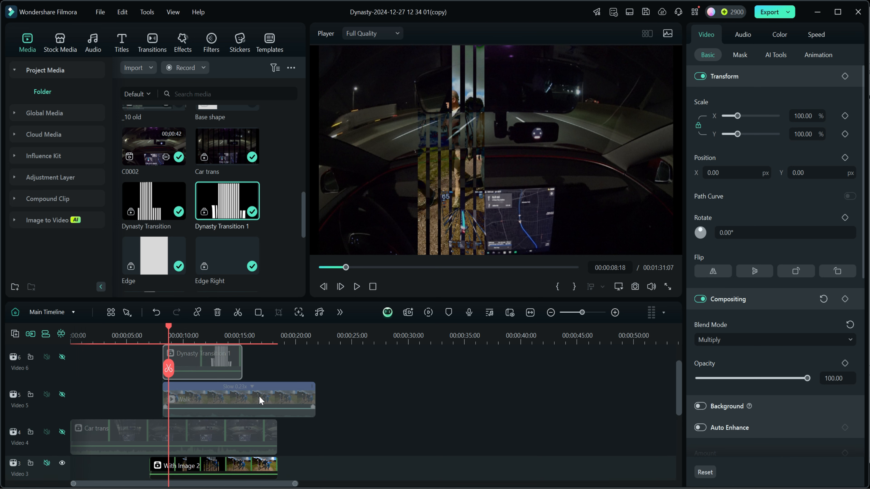
scroll(375, 421, "down", 2)
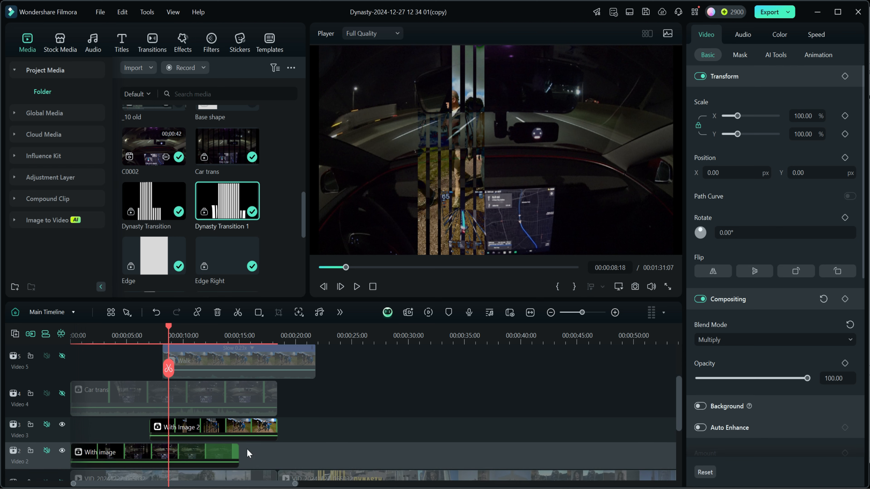
left_click(225, 427)
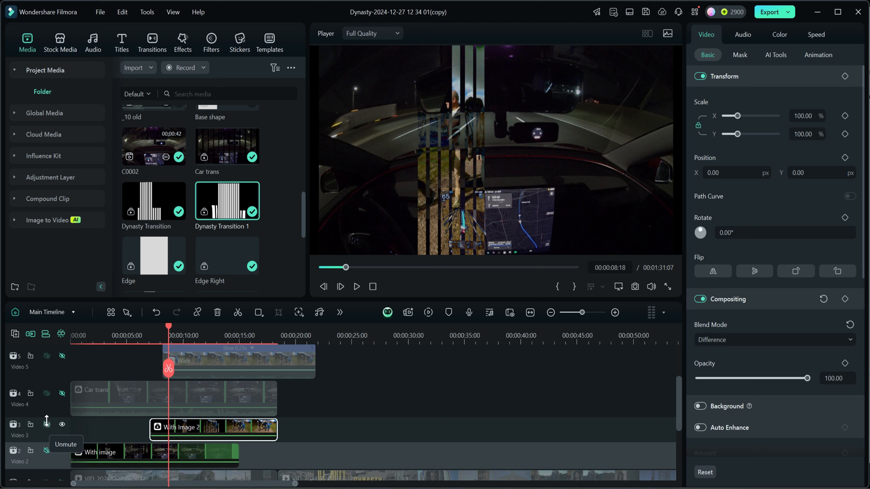
- Hide the Video 3 and Video 2 tracks, and show the Video 4, Video 5 and Video 6 tracks
left_click(62, 425)
left_click(62, 451)
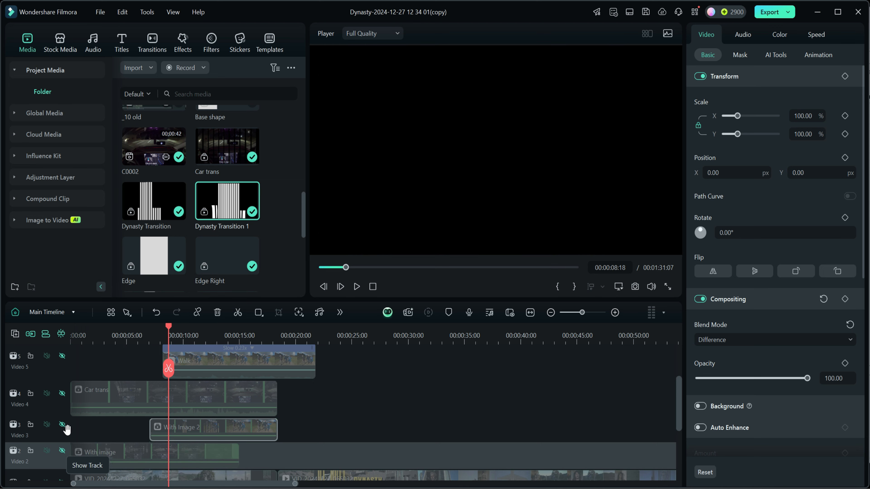
left_click(62, 393)
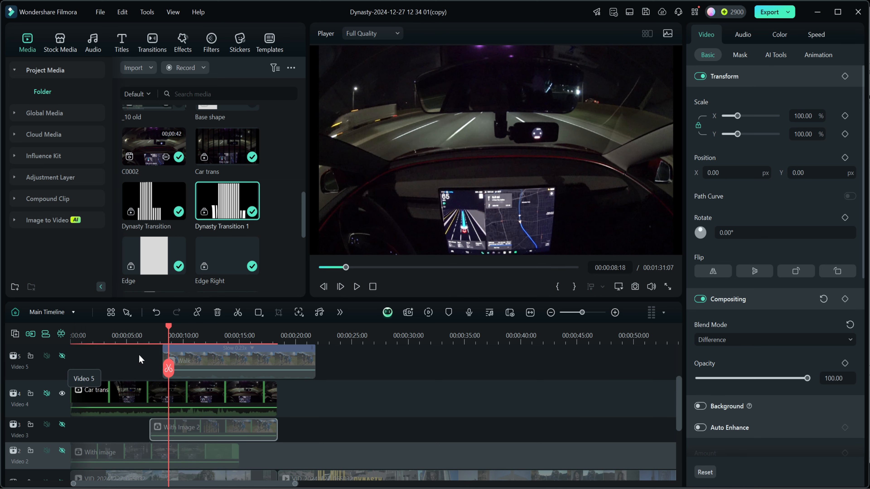
scroll(355, 384, "up", 1)
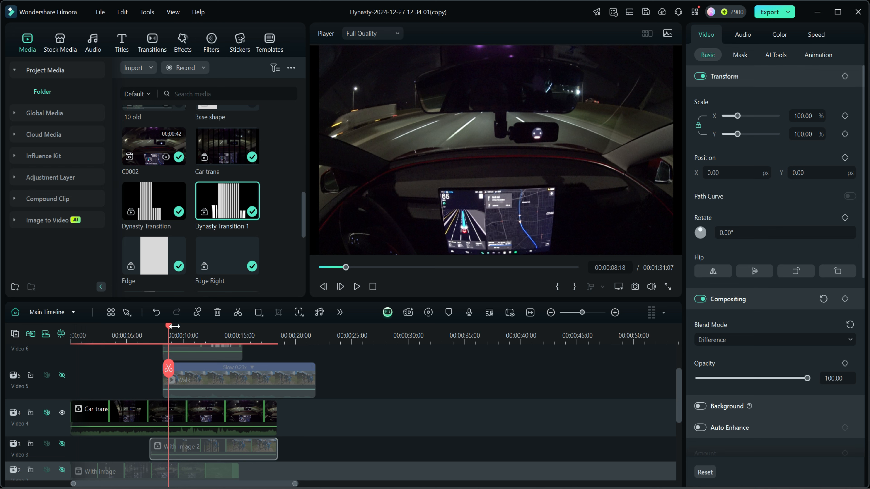
scroll(361, 382, "up", 2)
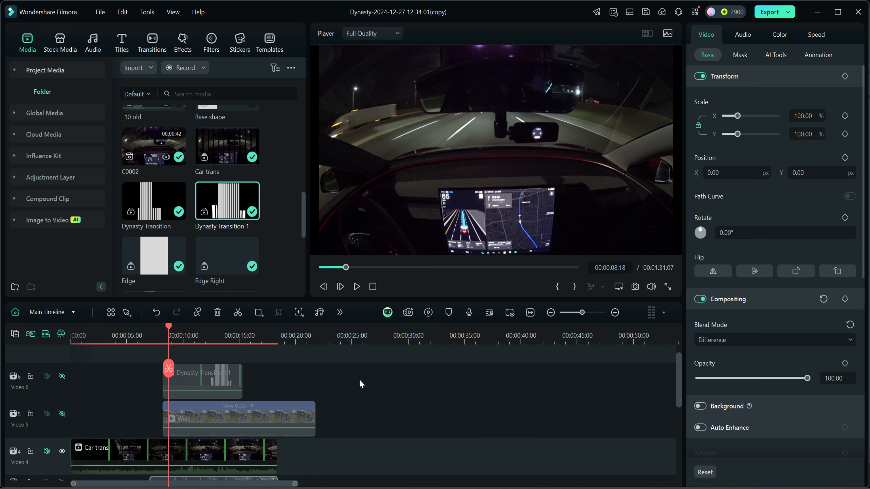
left_click(62, 414)
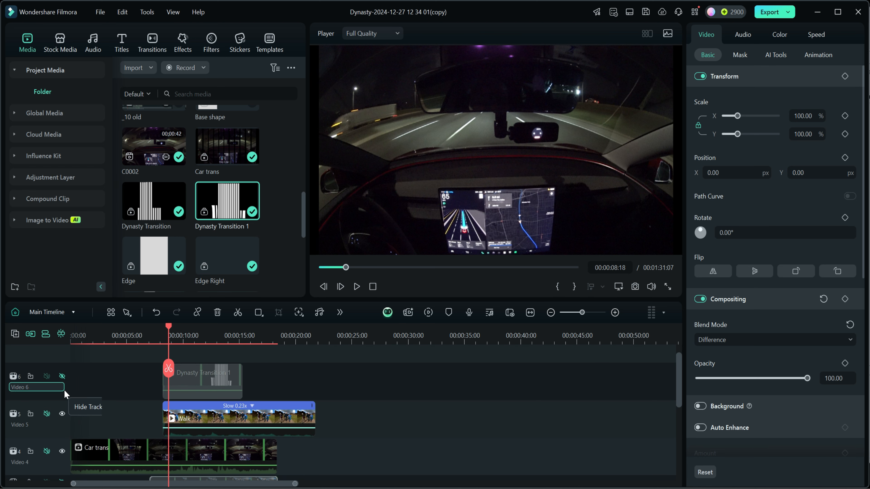
left_click(63, 376)
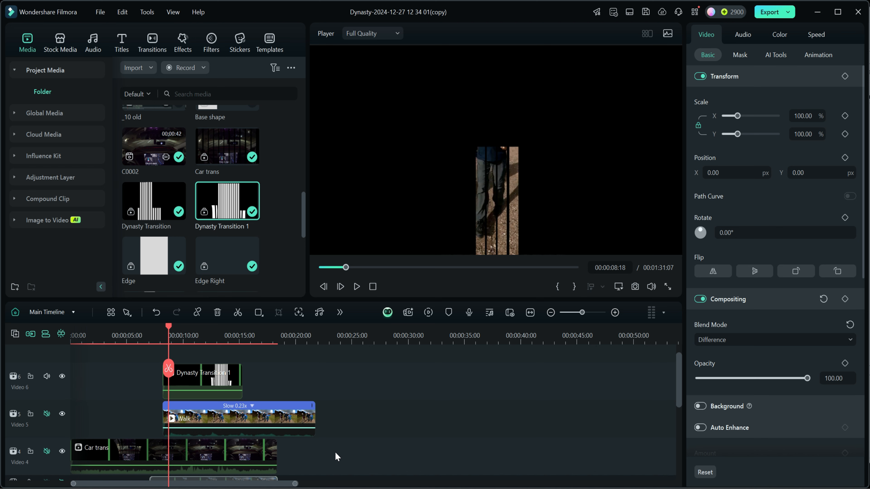
- Combine the Walk clip and Dynasty Transition 1 above it into a compound clip named "Walk trans"
left_click(334, 426)
left_click(312, 420)
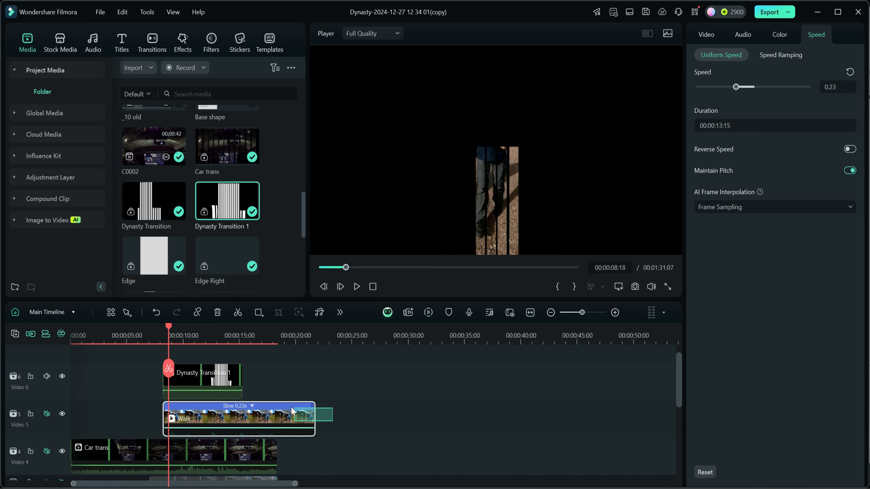
left_click(224, 374, "ctrl")
right_click(224, 374)
left_click(258, 264)
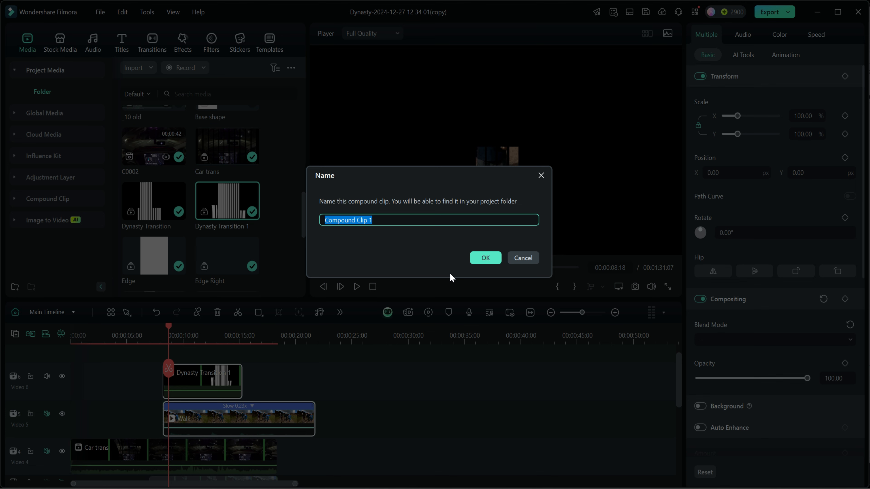
type("Wal")
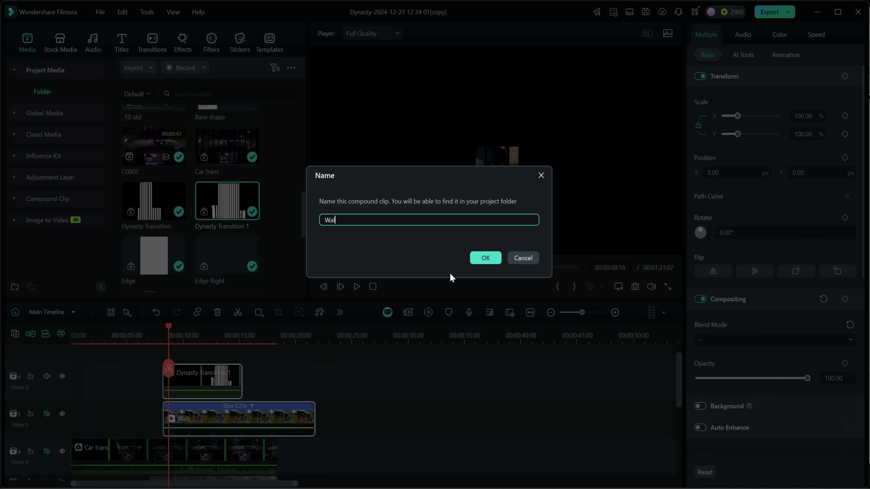
type("k trans")
left_click(488, 257)
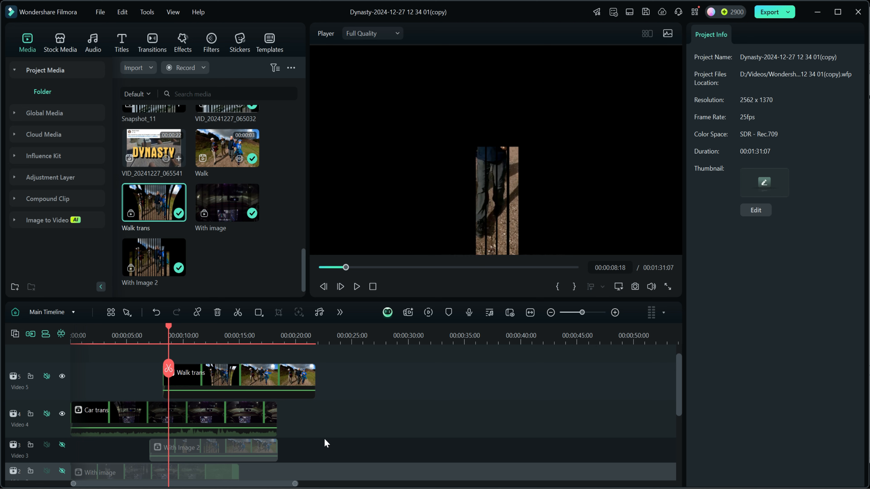
- Move the playhead to 00:00:11:01 and set the Walk trans clip's blend mode to Difference
left_click_drag(170, 330, 203, 346)
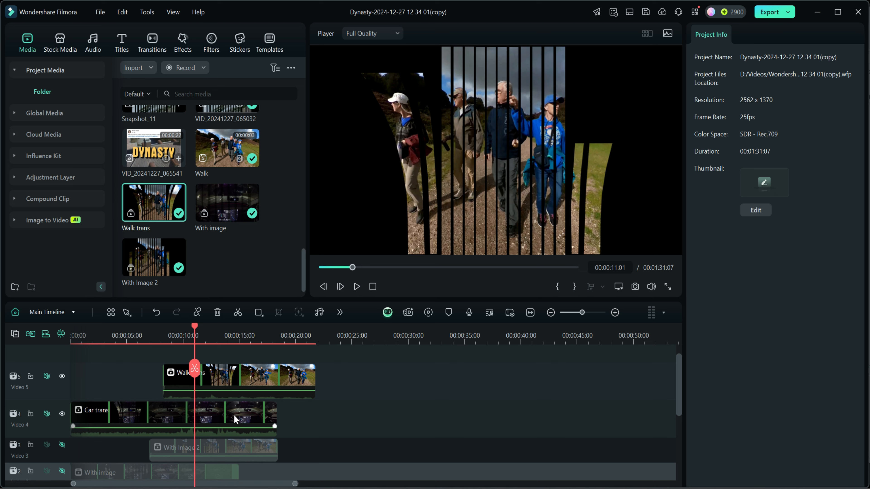
left_click(231, 374)
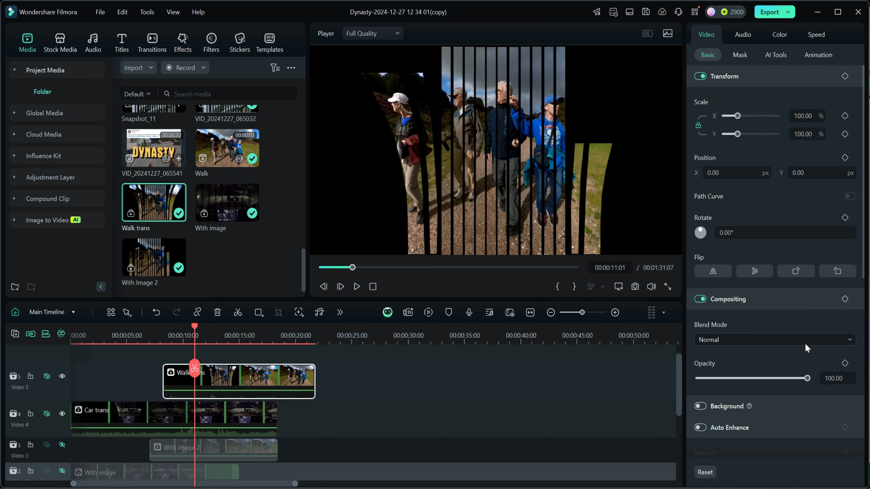
left_click(850, 341)
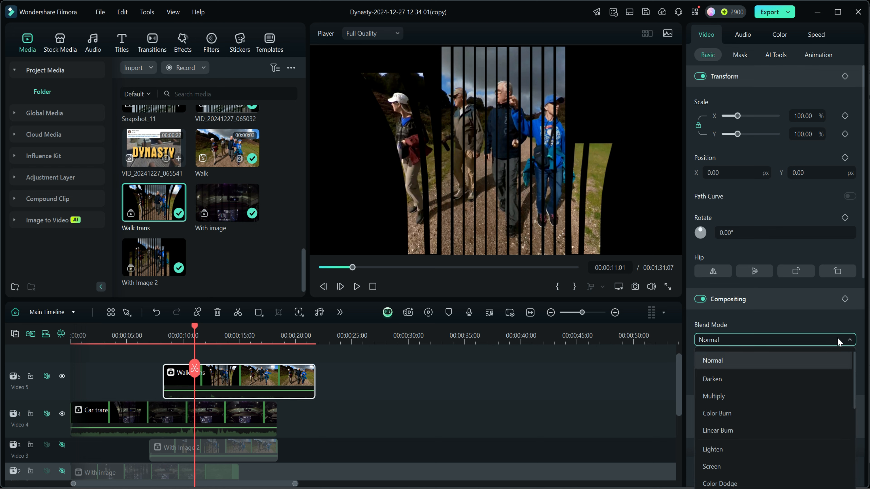
scroll(741, 383, "down", 5)
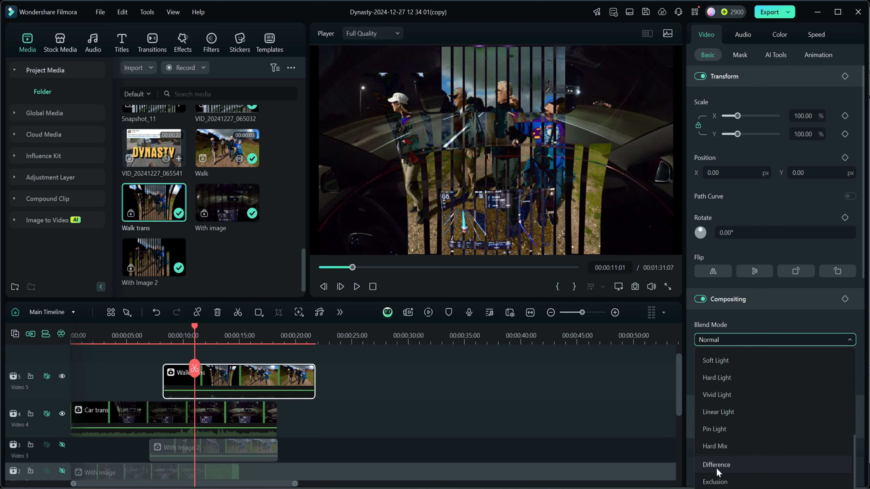
left_click(718, 465)
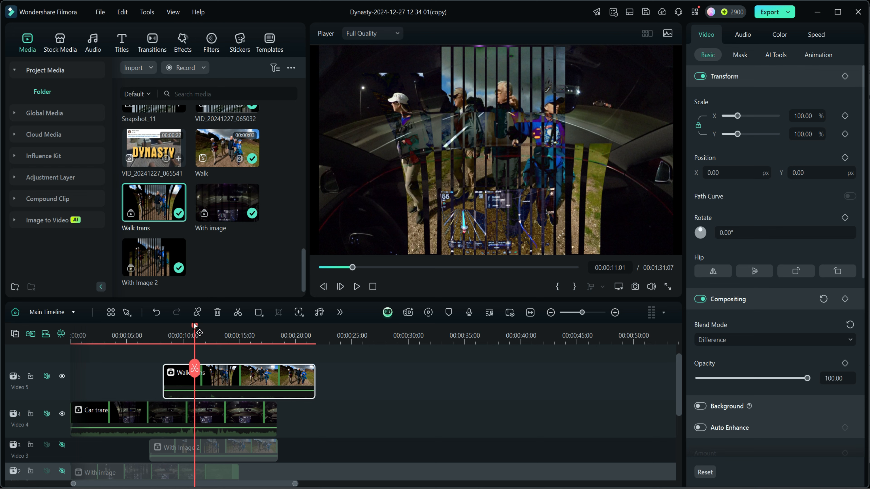
- Play the main timeline from the start through the car and walk overlap, stopping at about 00:00:14:07
left_click_drag(194, 325, 60, 329)
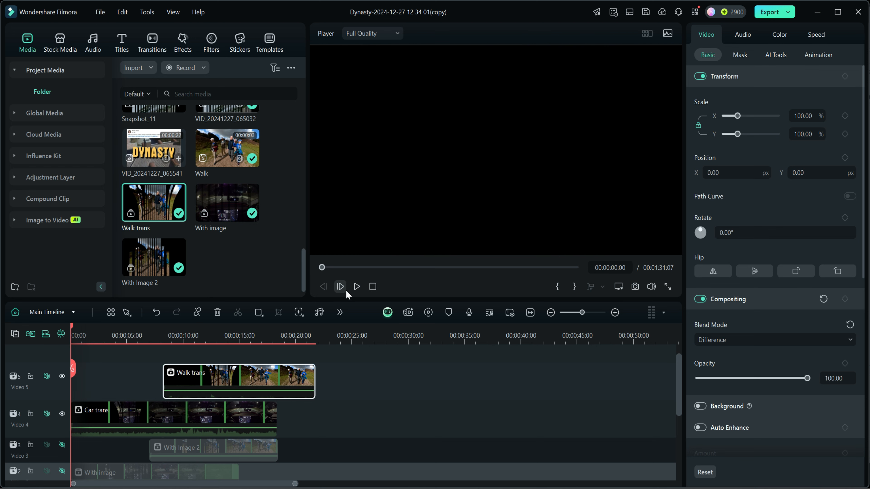
left_click(356, 287)
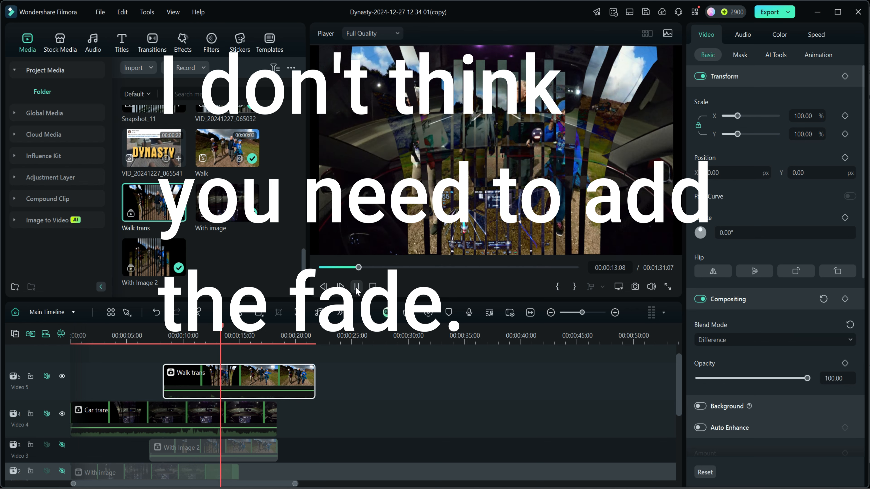
left_click(357, 287)
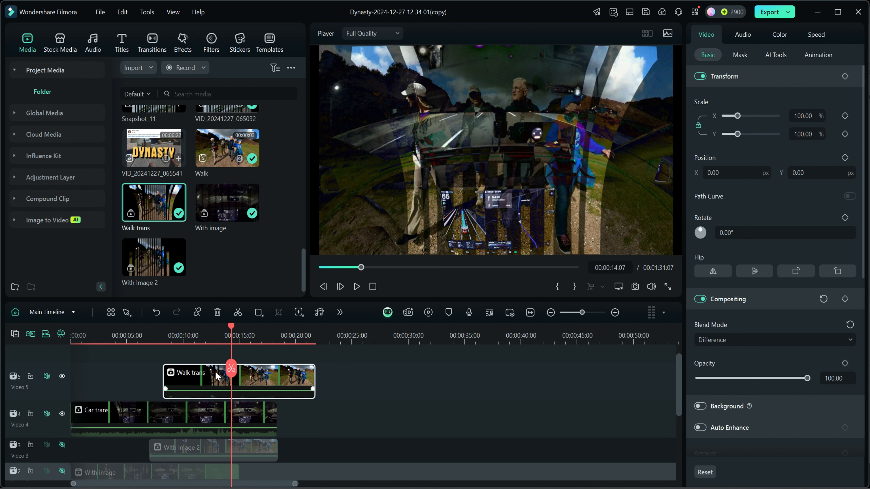
- Open the Car trans compound clip, place the playhead at 00:00:07:03 where Dynasty Transition 1 ends, and show the C0002 clip's video properties
key("Up")
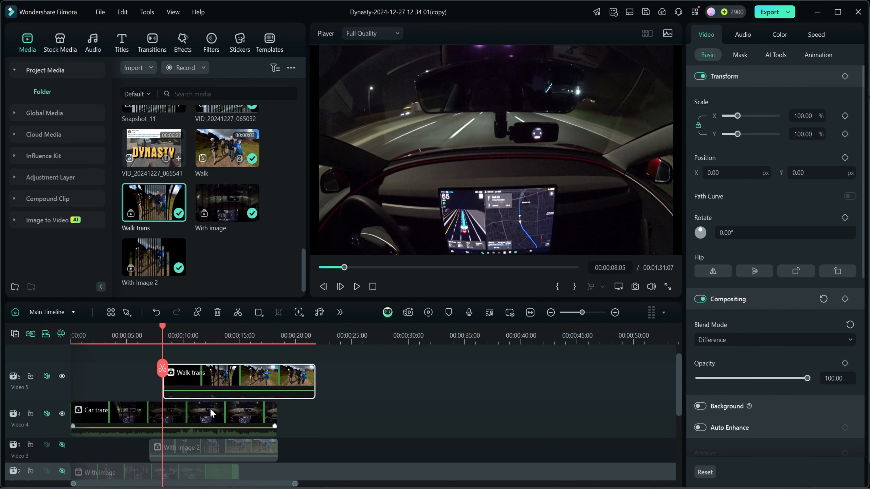
double_click(183, 413)
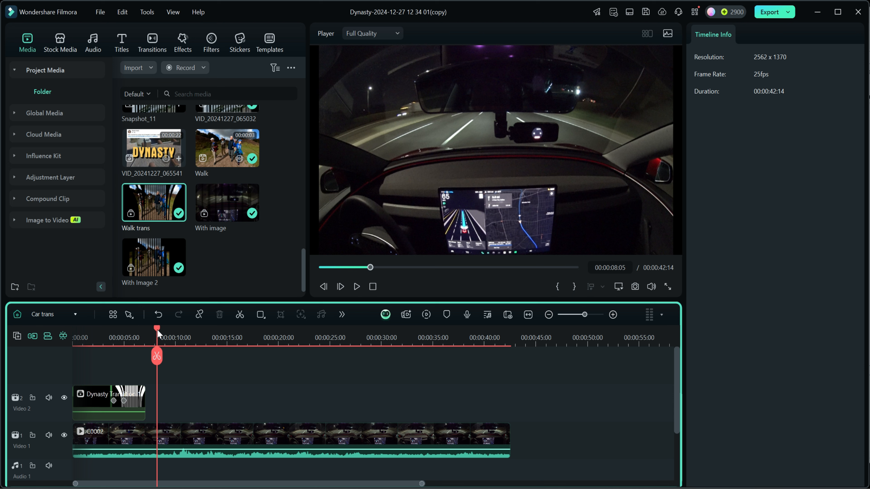
left_click_drag(156, 329, 147, 332)
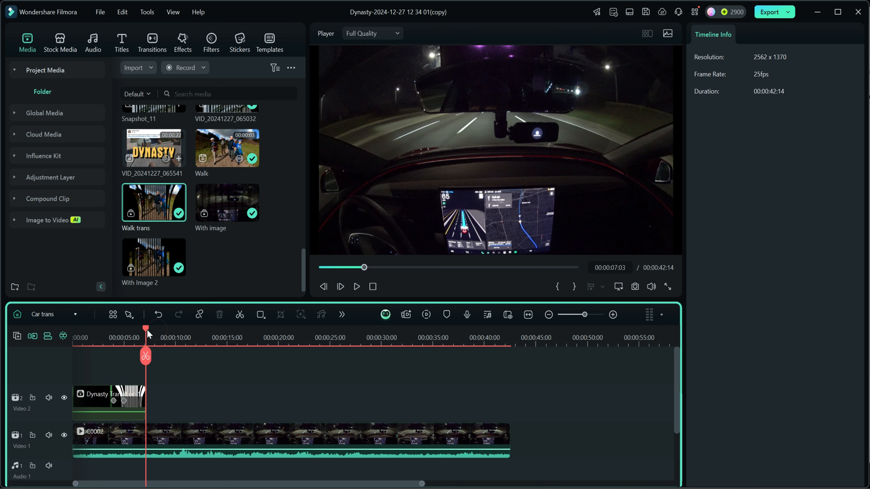
left_click(147, 436)
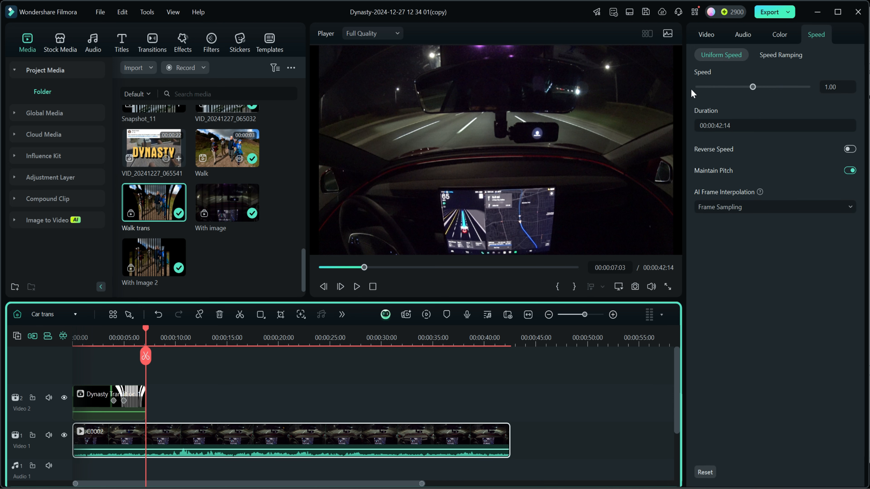
left_click(706, 35)
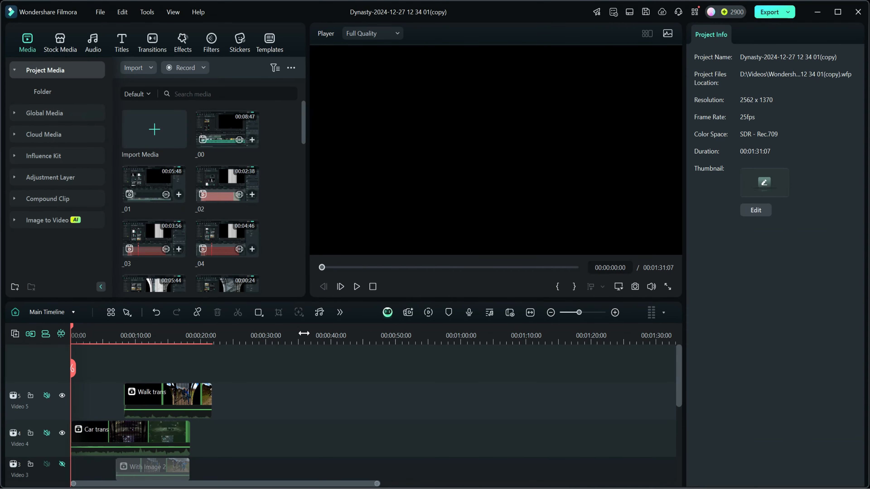
- Play the finished transition on the main timeline from the start and stop at about 00:00:16:03
left_click(357, 288)
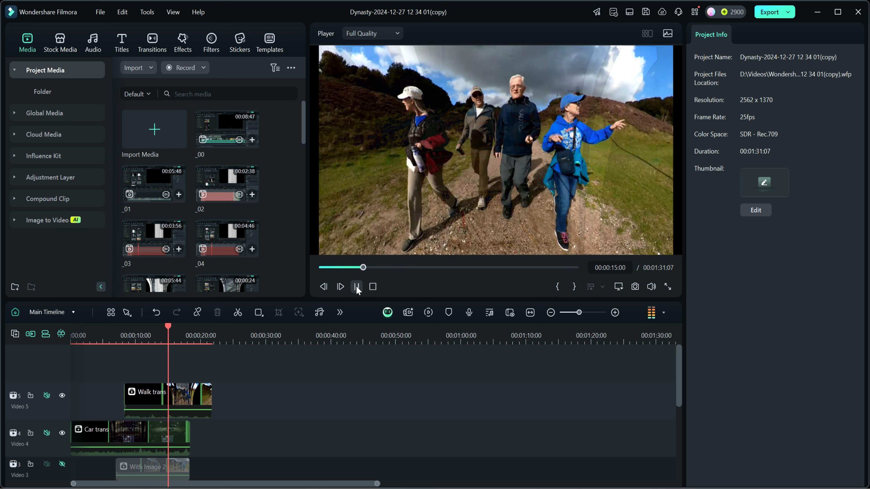
left_click(356, 286)
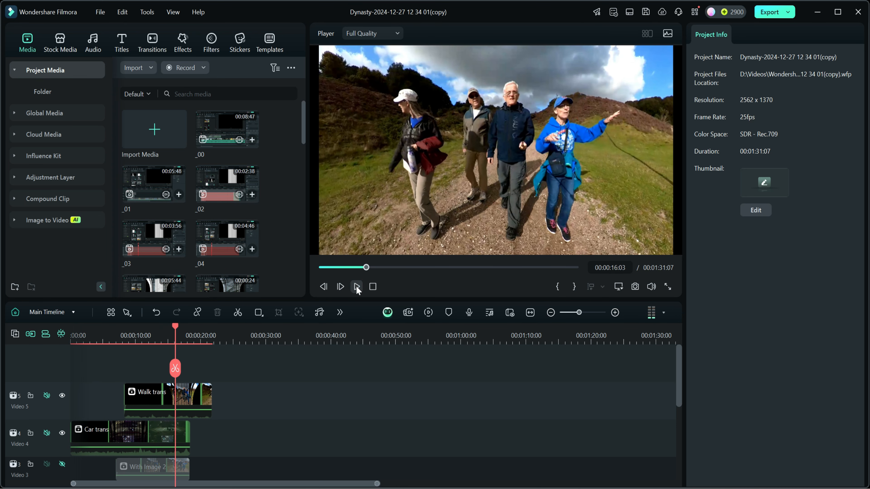